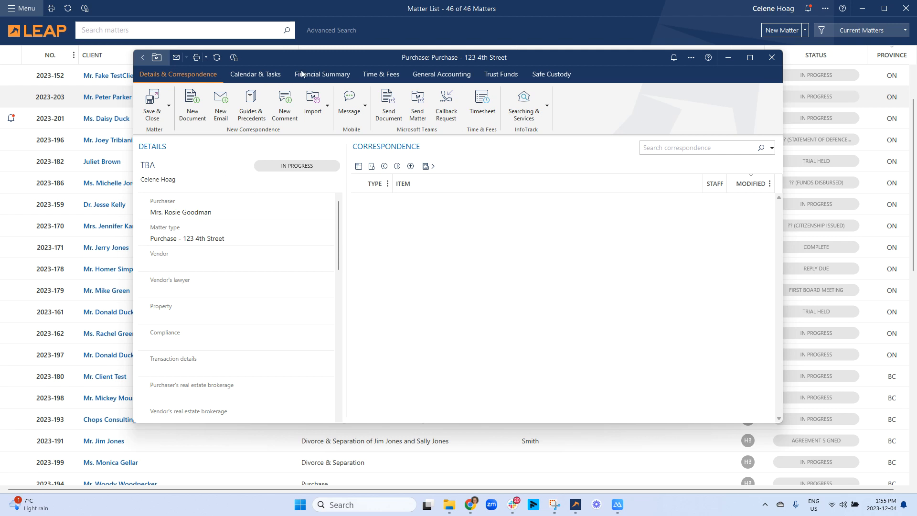
Save the new purchase matter, check its critical dates and tasks, and return to the matter details.
left_click(265, 74)
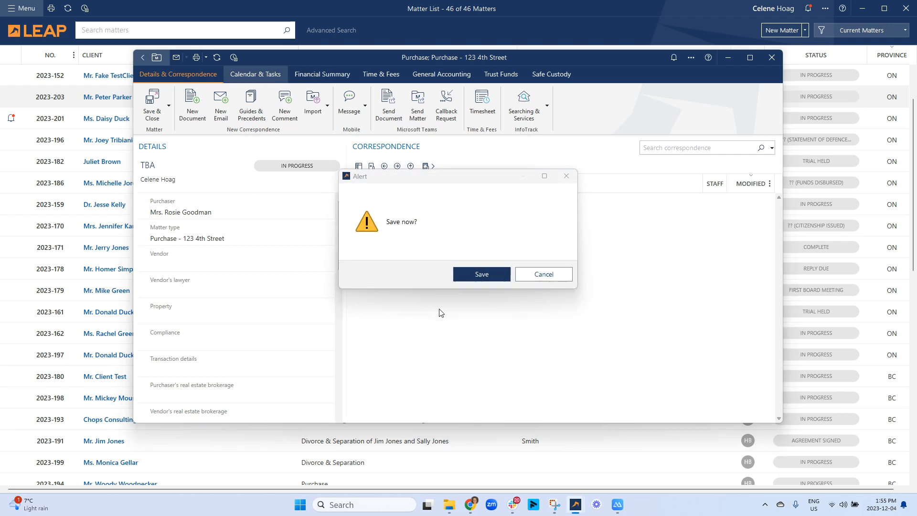
left_click(488, 276)
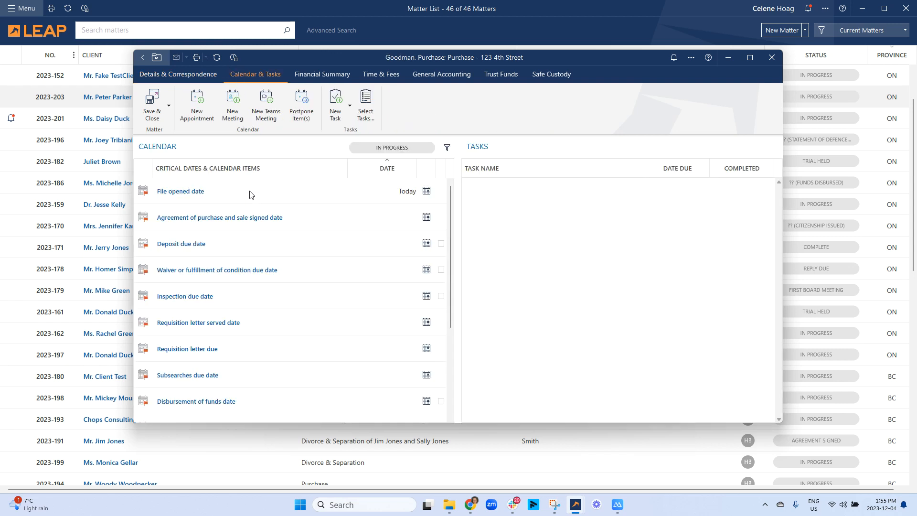
left_click(178, 74)
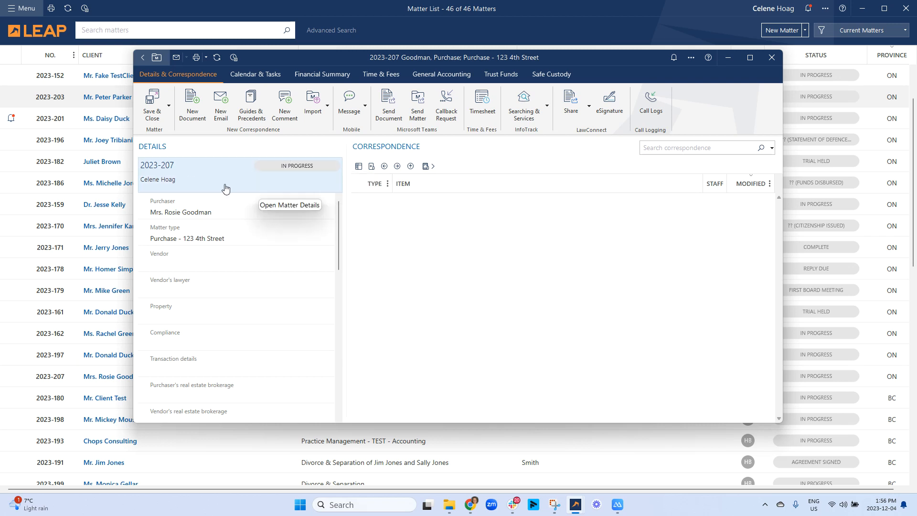
Examine the matter's full list of detail entries, from the purchaser down to the current mortgage details.
scroll(215, 231, "down", 10)
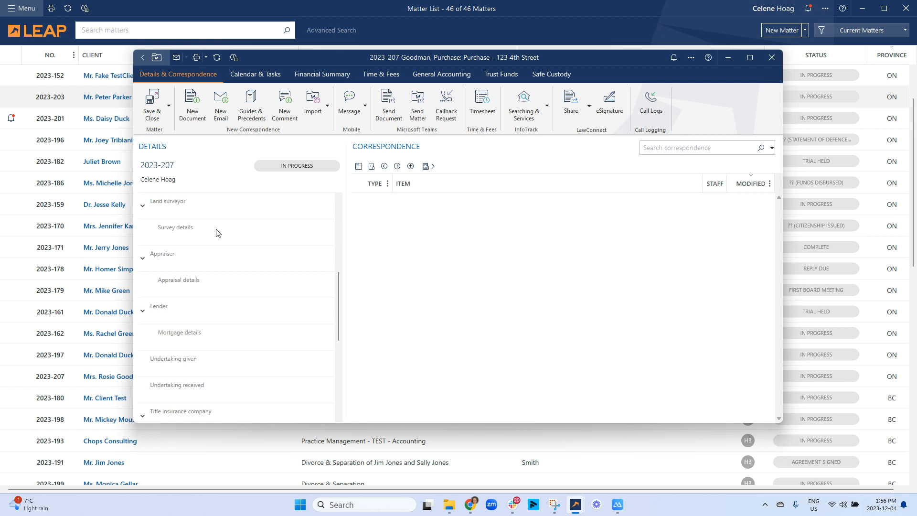
scroll(222, 286, "up", 10)
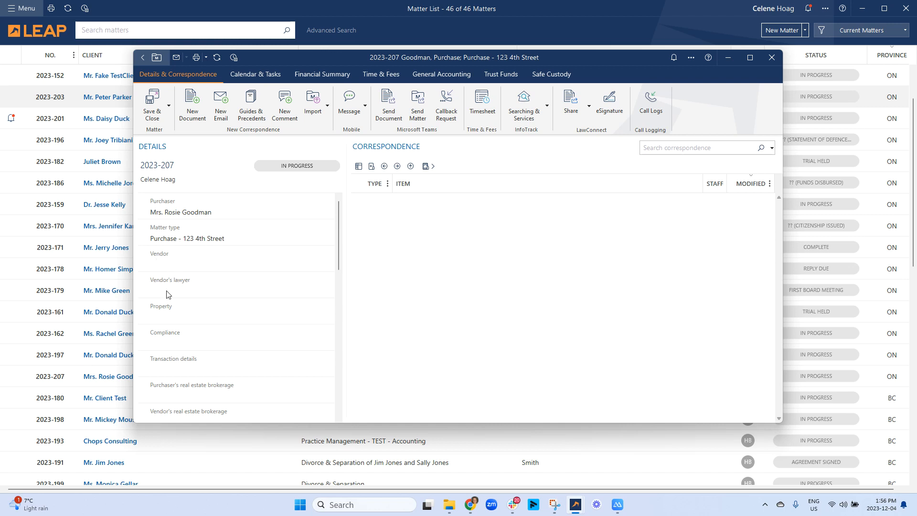
scroll(222, 368, "down", 3)
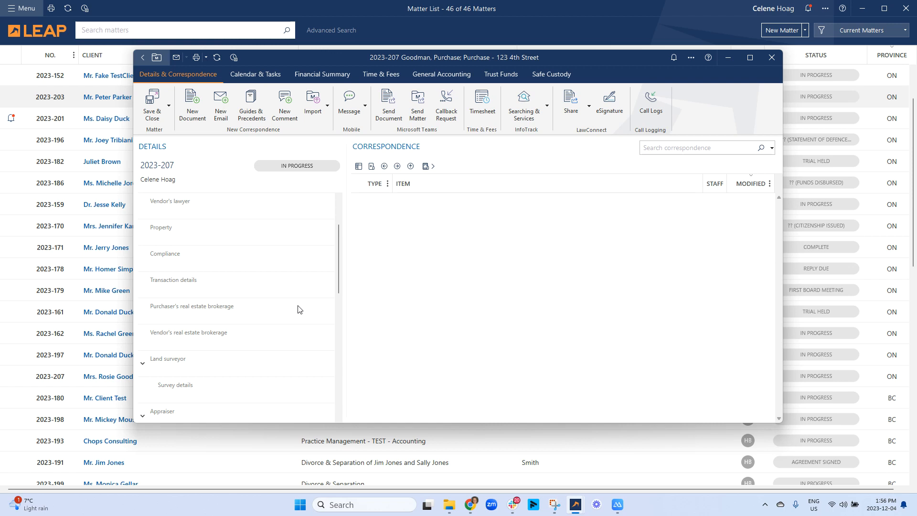
scroll(256, 367, "down", 6)
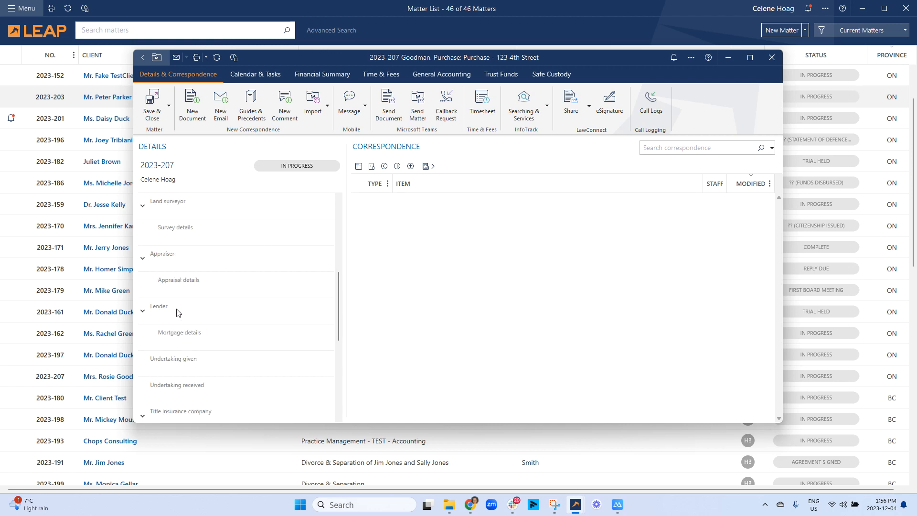
scroll(203, 251, "down", 9)
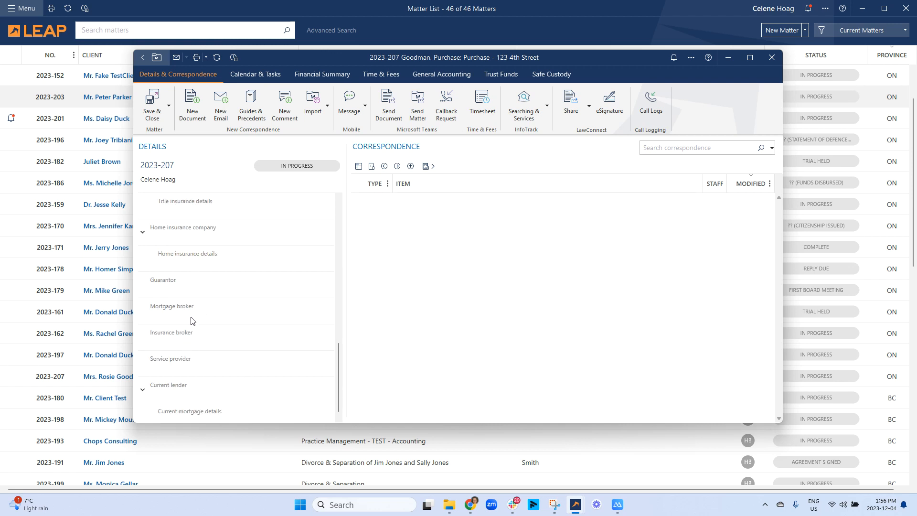
scroll(262, 395, "up", 15)
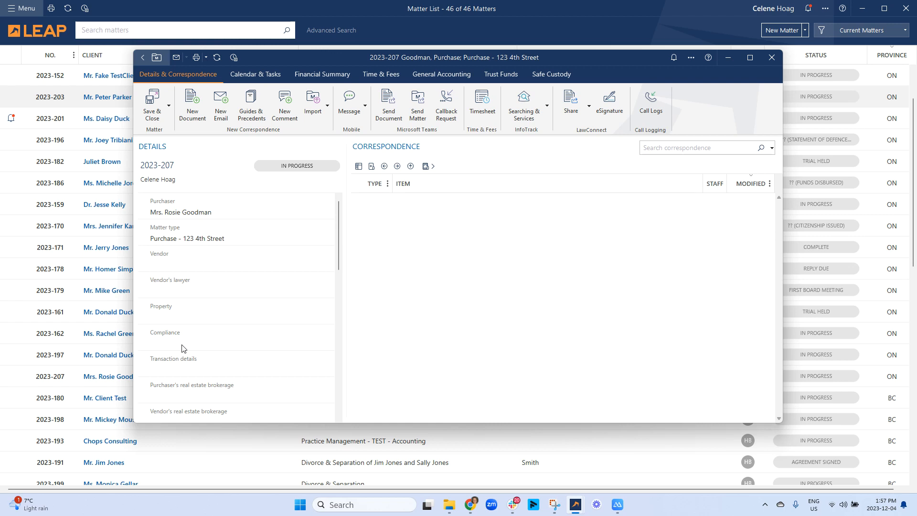
Check the actions available for the purchaser entry and dismiss the window opened from the matter details.
right_click(222, 210)
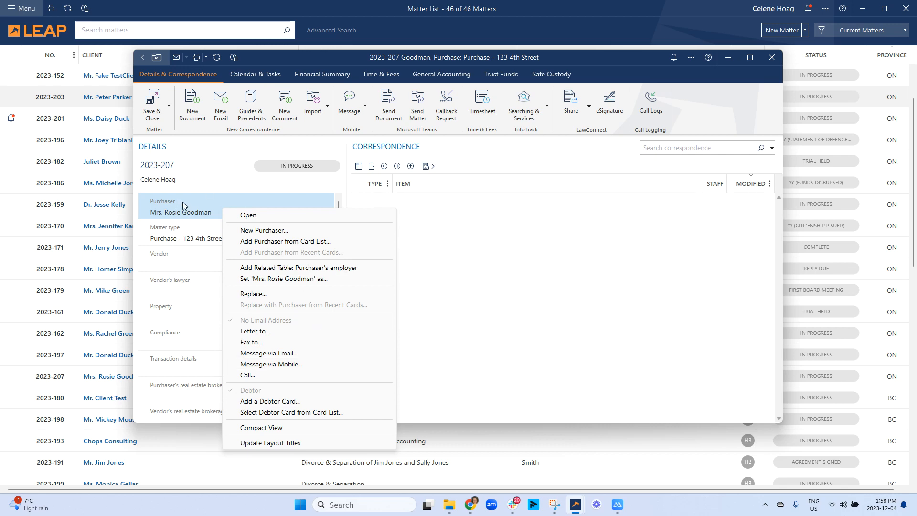
left_click(199, 178)
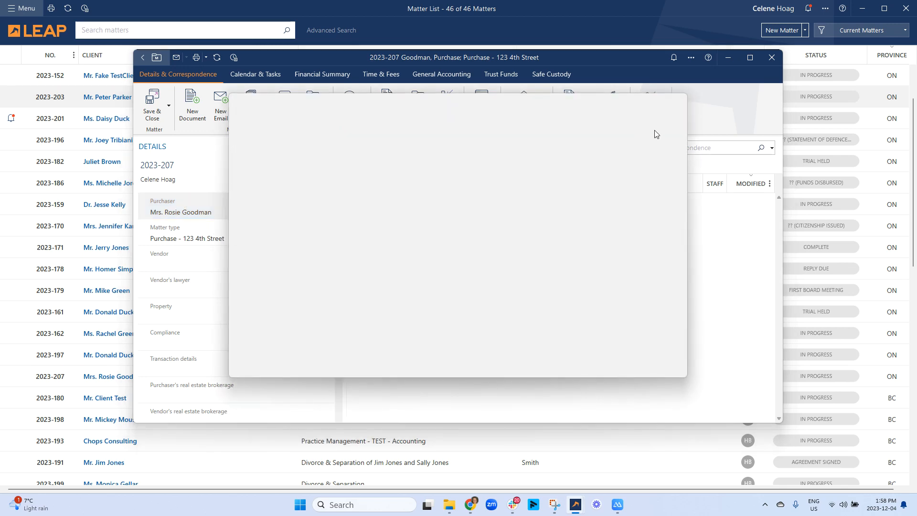
left_click(676, 100)
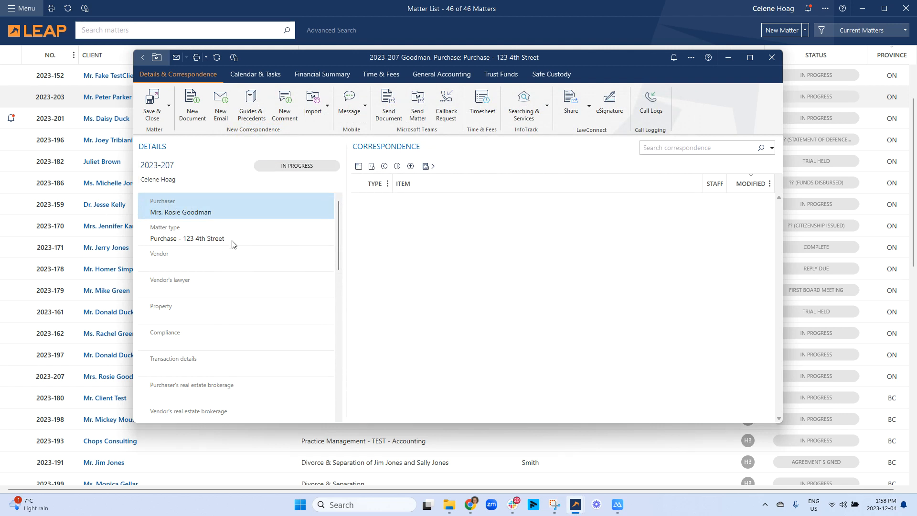
Assign the existing person card with municipality Toronto as the matter's vendor from the card list.
left_click(186, 265)
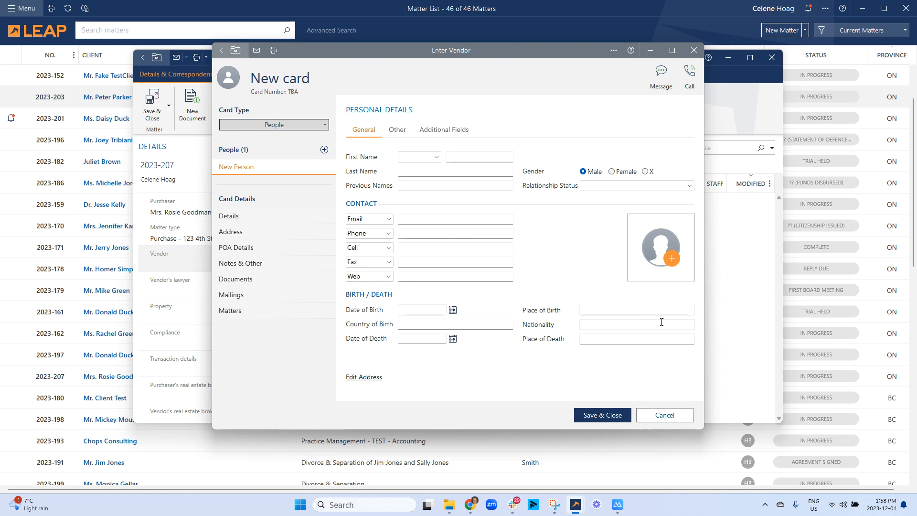
left_click(665, 415)
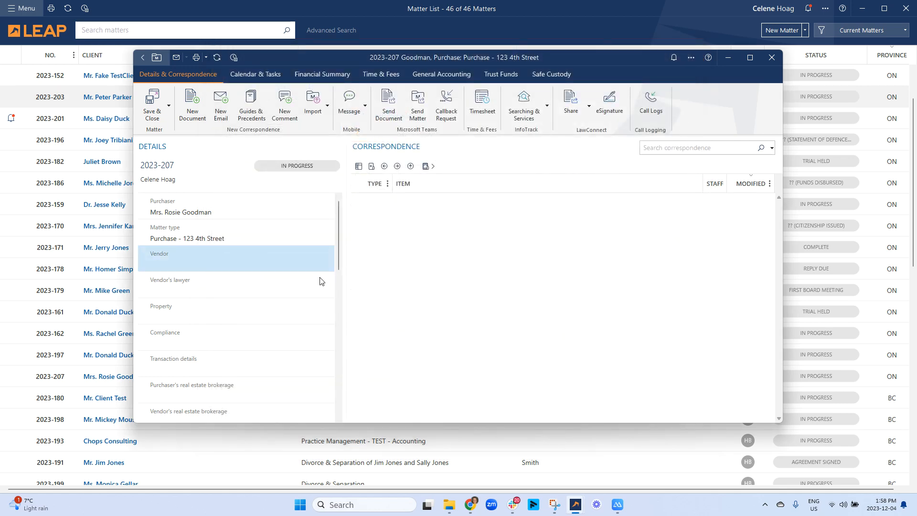
right_click(219, 265)
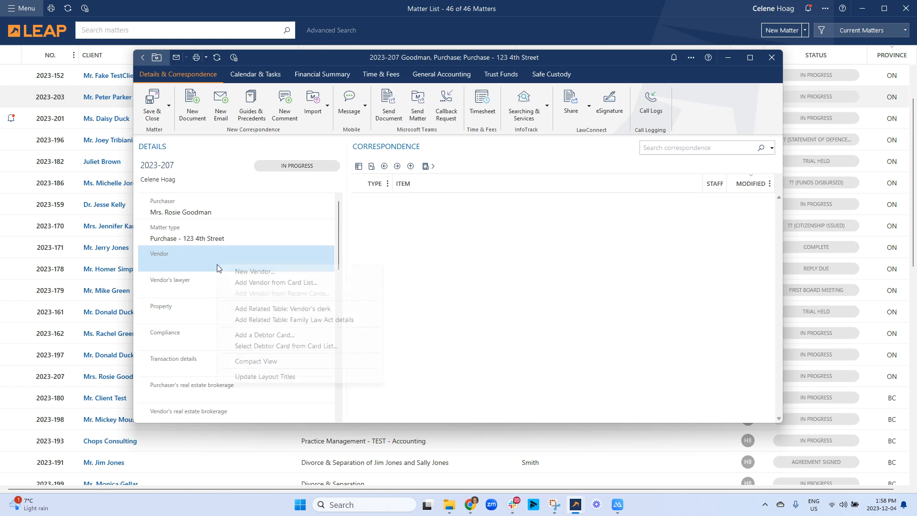
left_click(279, 283)
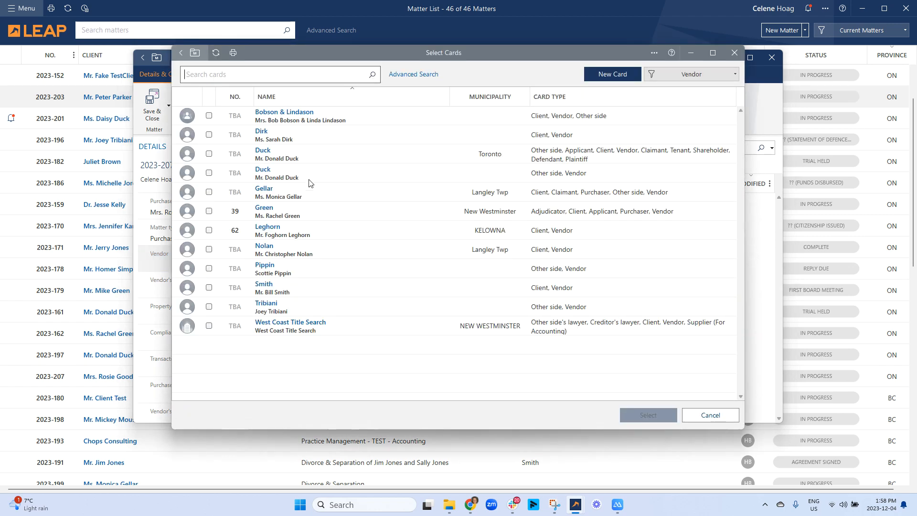
left_click(266, 157)
left_click(631, 415)
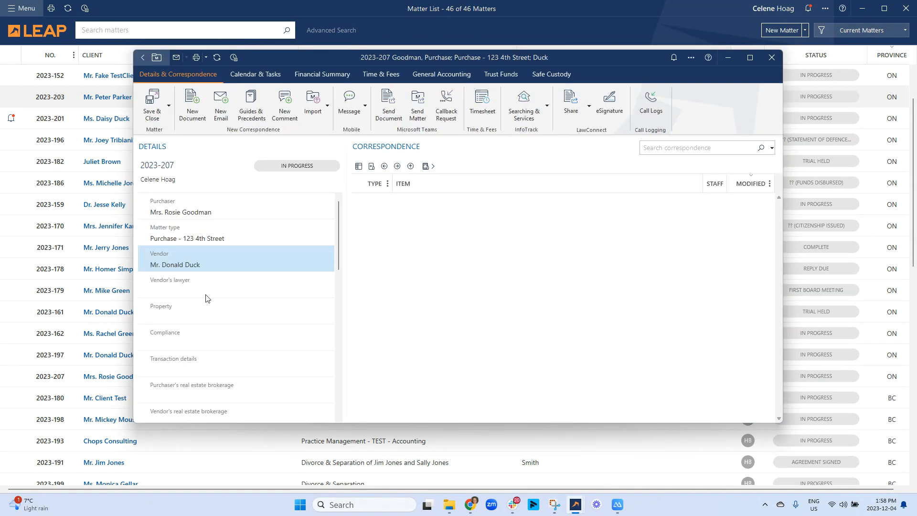
Assign 123 Law Firm from the card list as the vendor's lawyer, with its third listed lawyer as the contact.
right_click(201, 290)
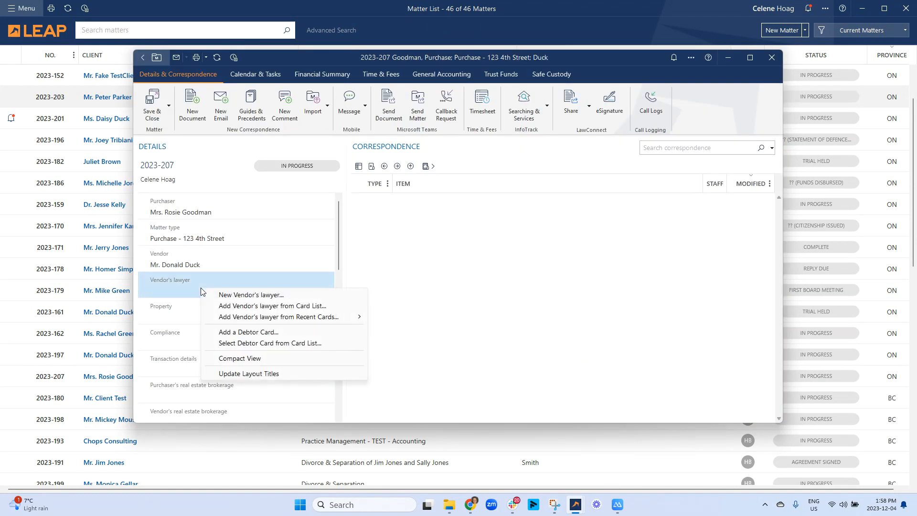
left_click(238, 306)
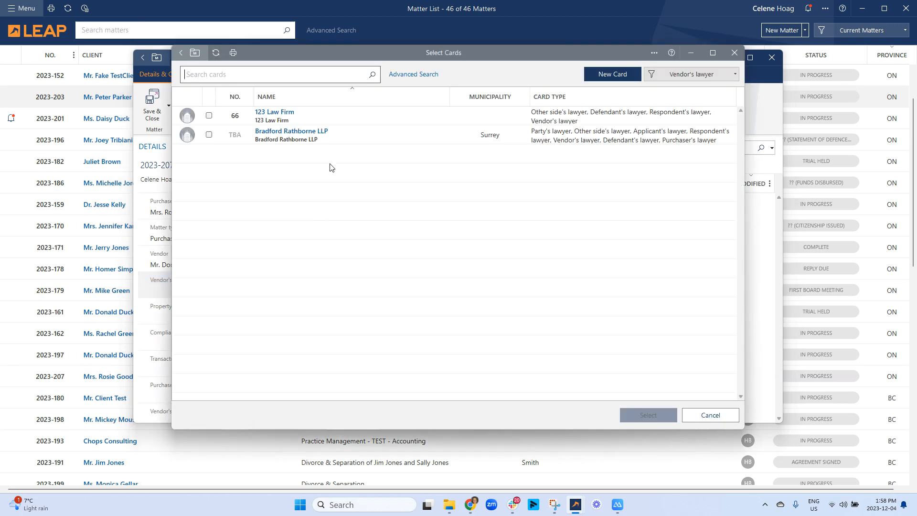
left_click(301, 121)
left_click(662, 417)
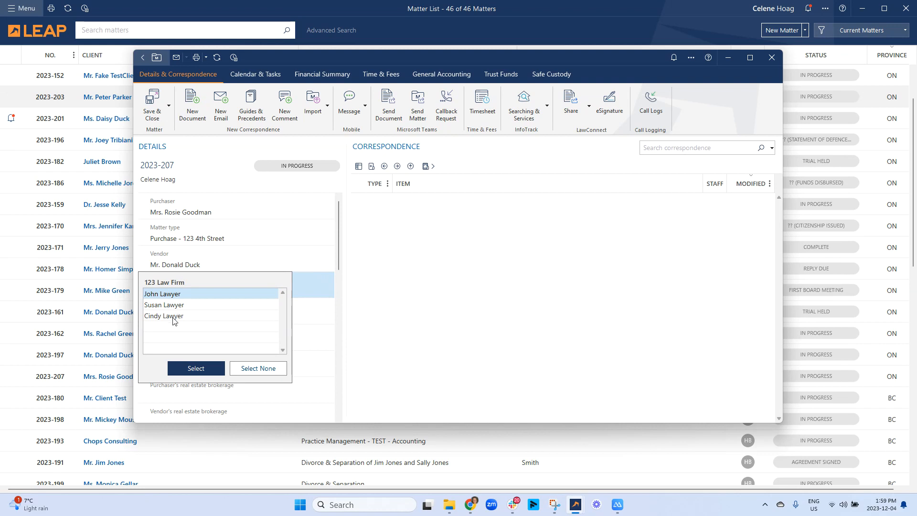
left_click(173, 315)
left_click(205, 370)
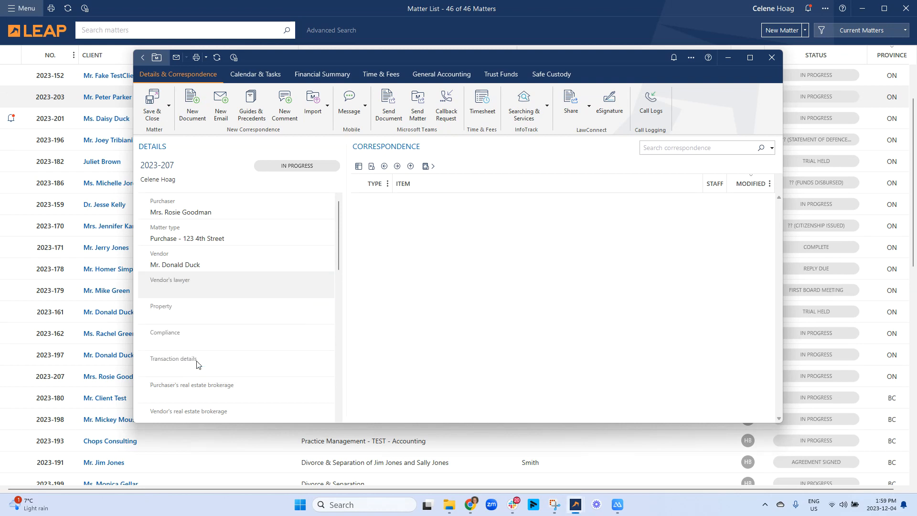
Examine the property record's address, property, charge and transfer, writ and other searched instruments sections, and close it without changes.
left_click(171, 331)
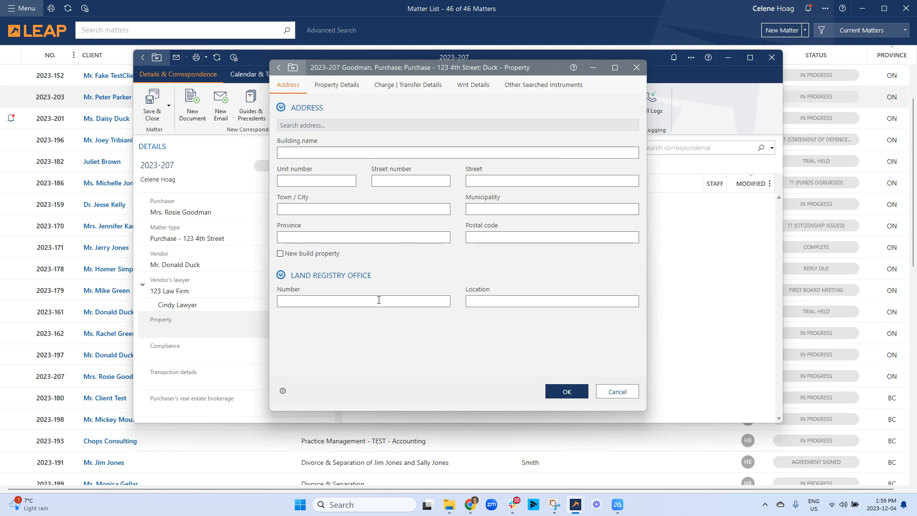
left_click(354, 86)
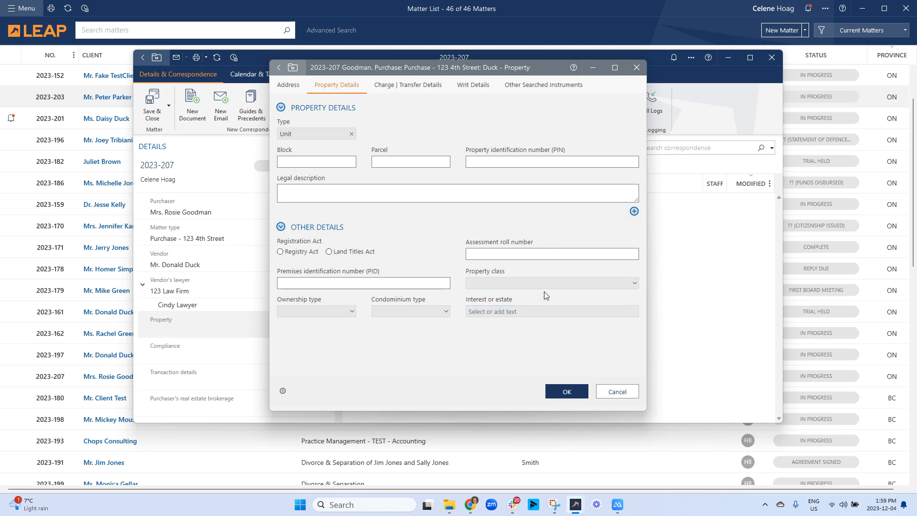
left_click(389, 86)
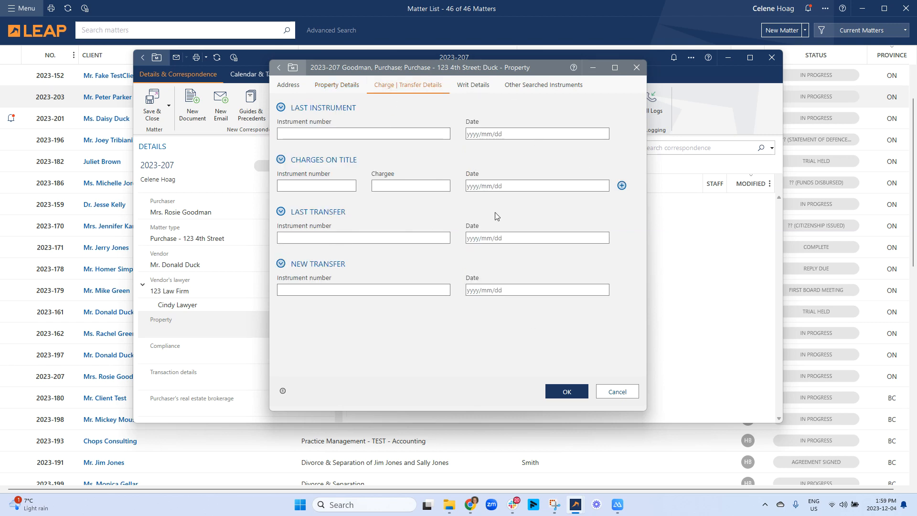
left_click(473, 86)
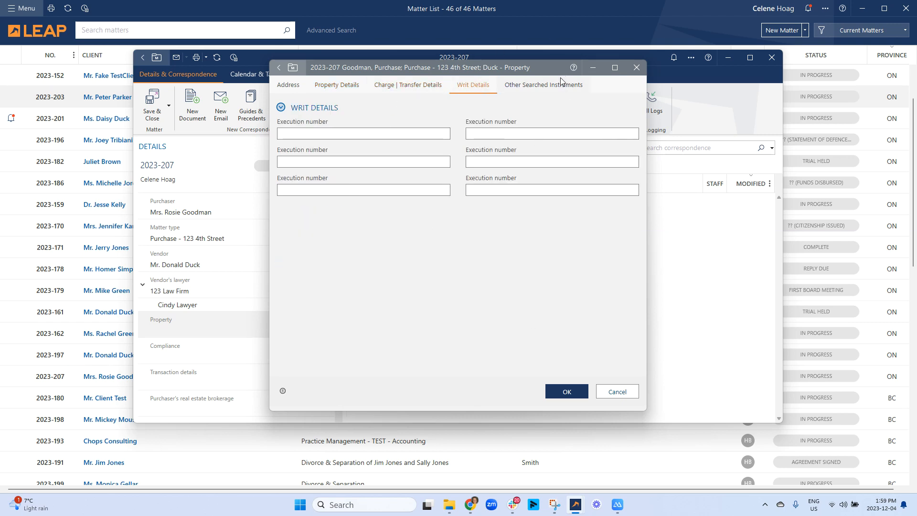
left_click(563, 86)
left_click(617, 391)
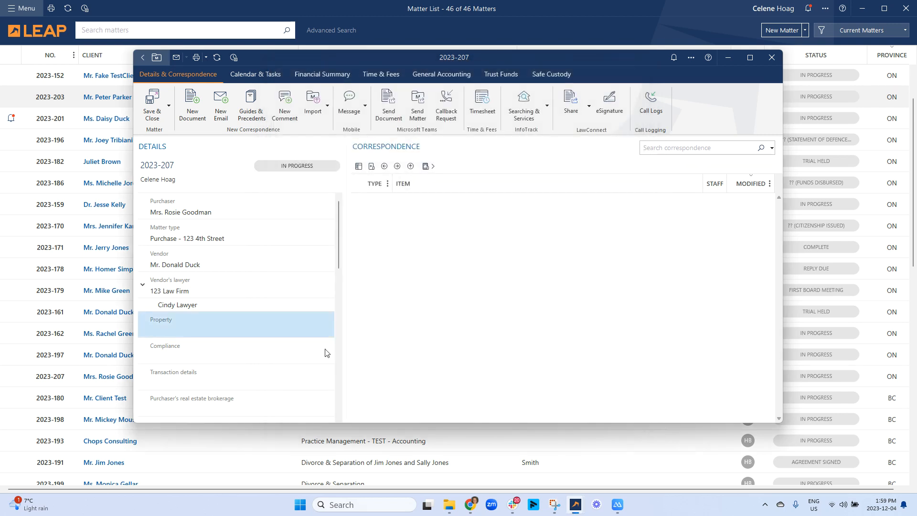
Mark the purchaser's identity check and the conflict check as complete in the matter's compliance record, with conflict status No Conflict.
left_click(198, 346)
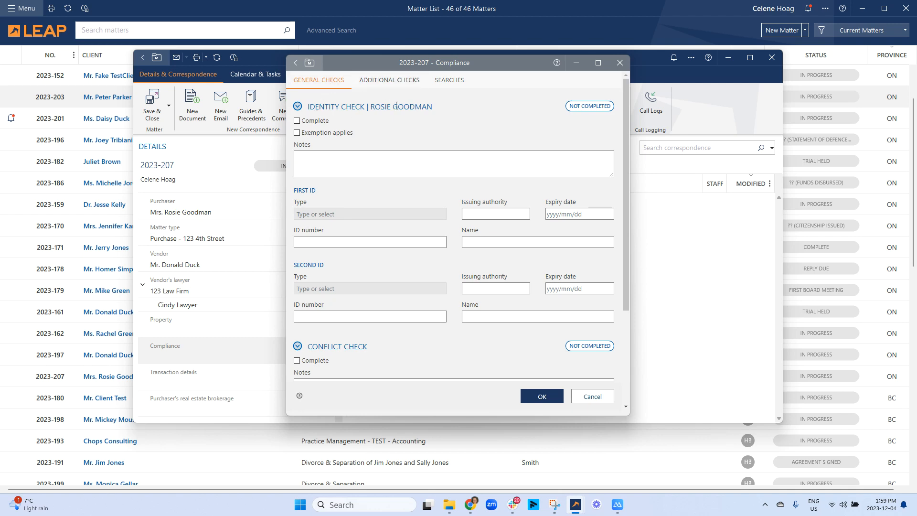
left_click(299, 122)
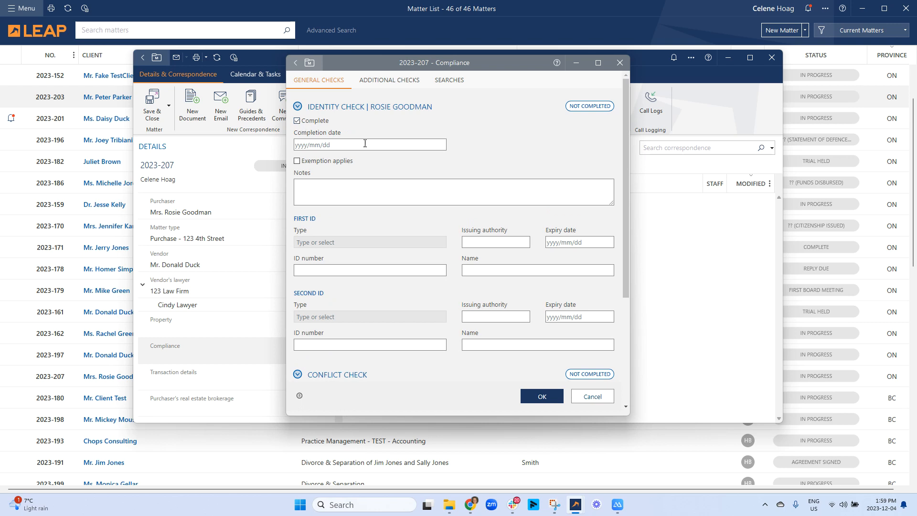
scroll(371, 250, "down", 2)
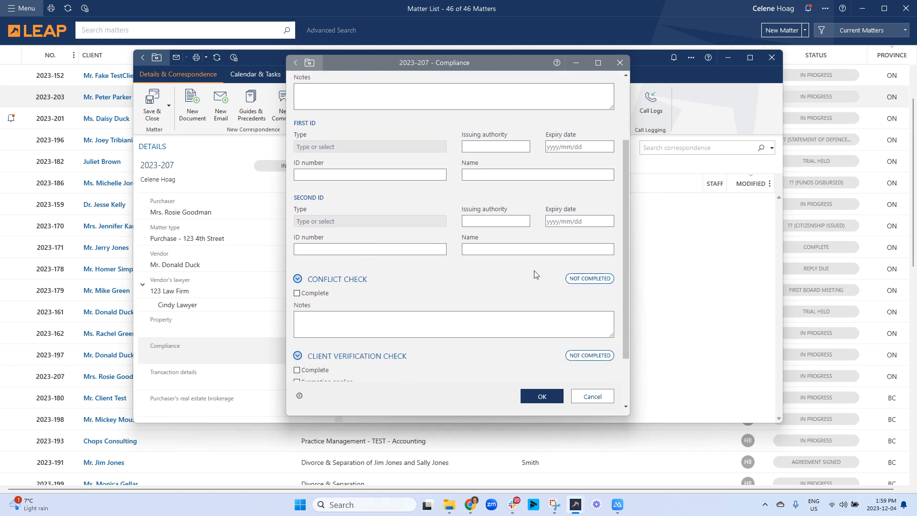
left_click(297, 293)
scroll(534, 287, "down", 1)
left_click(481, 267)
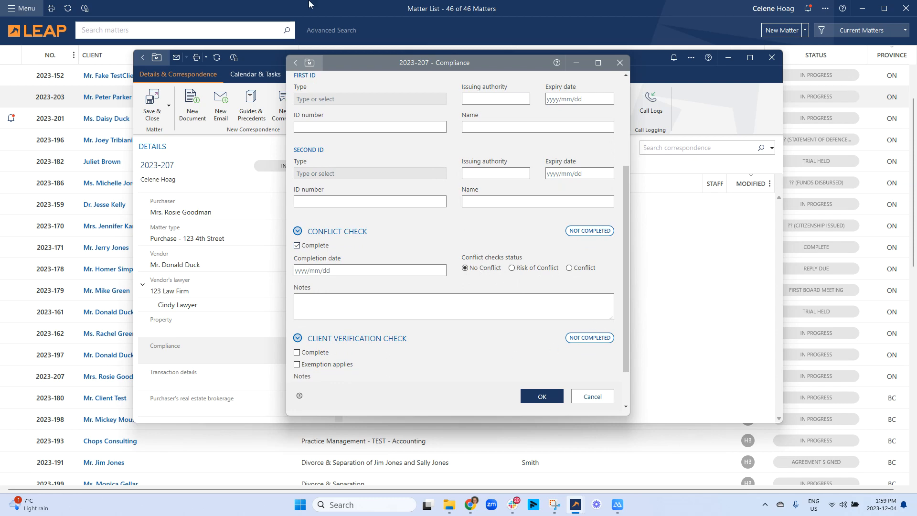
Attach the newest conflict check to the purchaser's matter with the update compliance option, finding the matter by the client's first name.
left_click(20, 6)
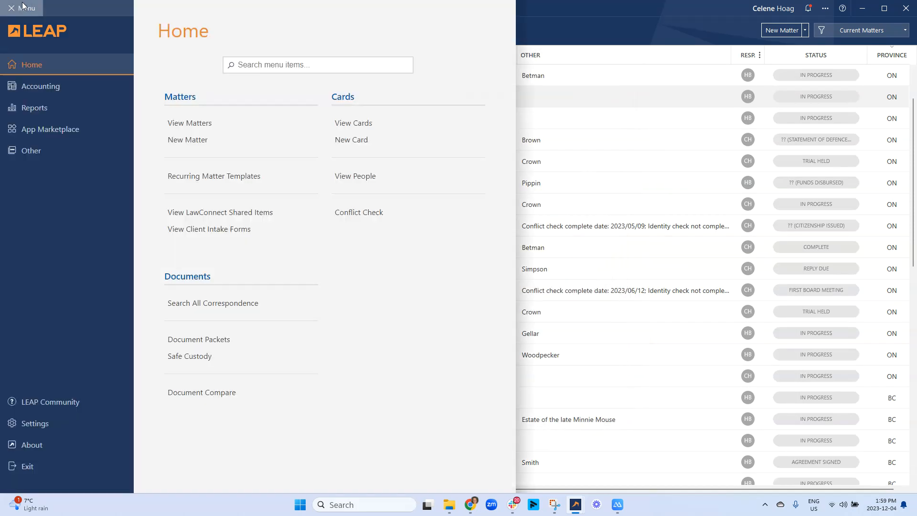
left_click(355, 217)
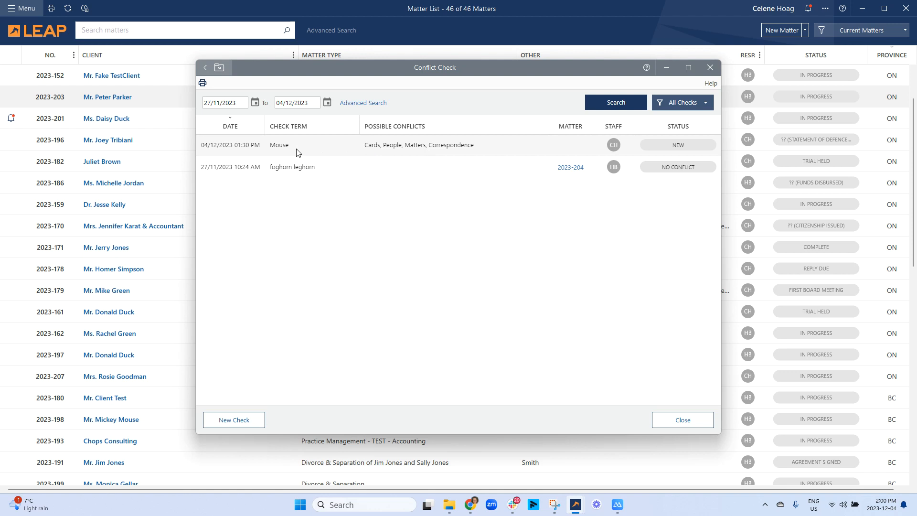
right_click(334, 152)
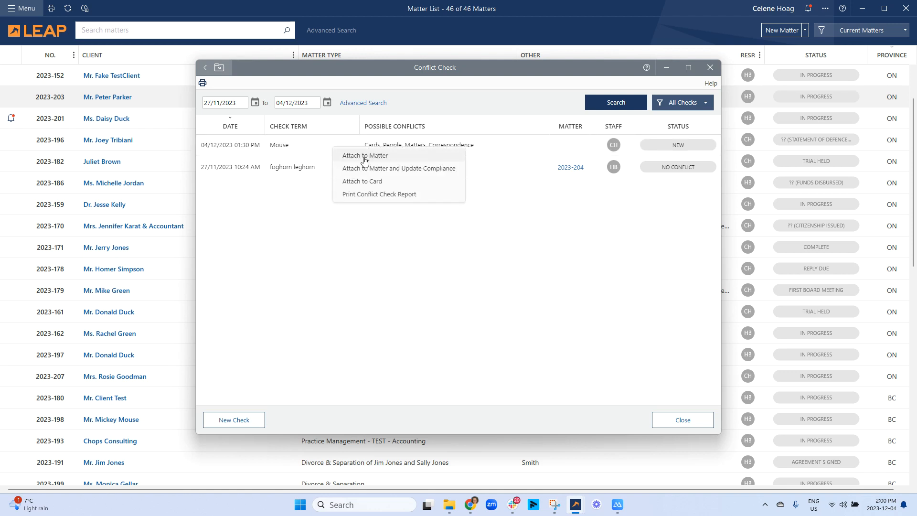
left_click(430, 172)
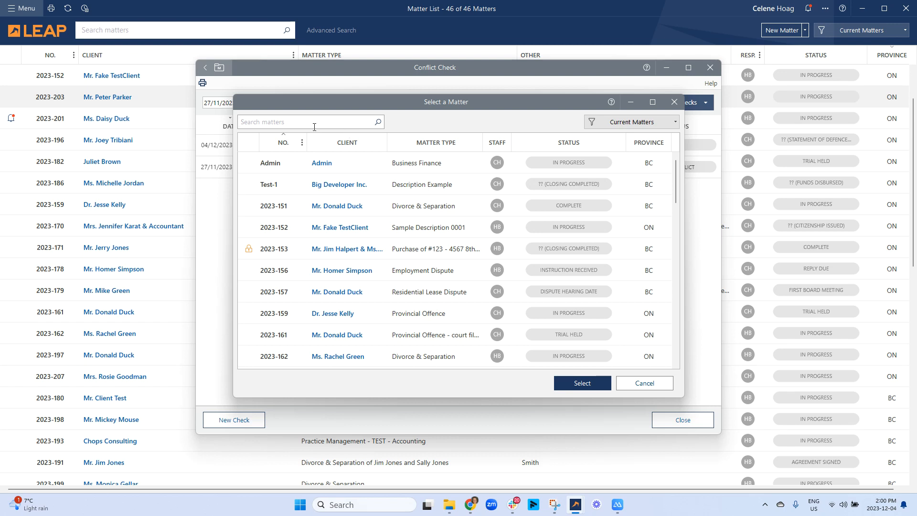
type("rs")
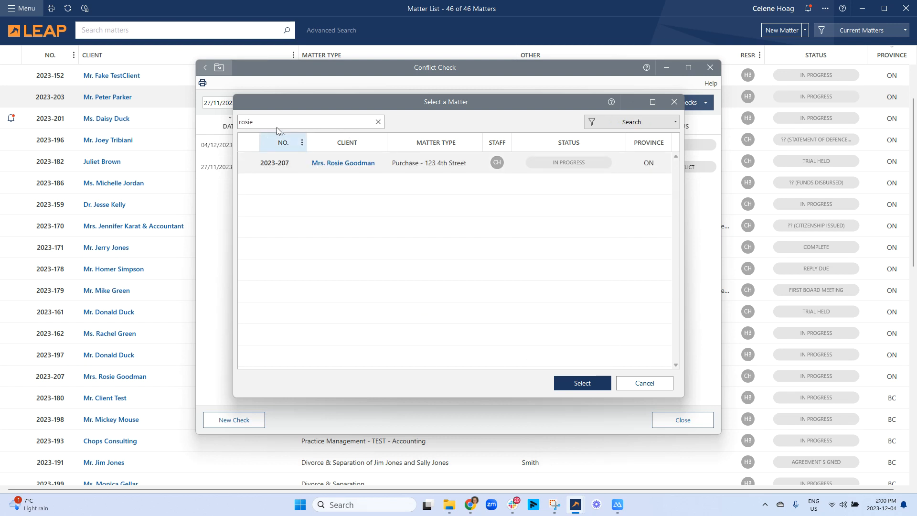
left_click(517, 167)
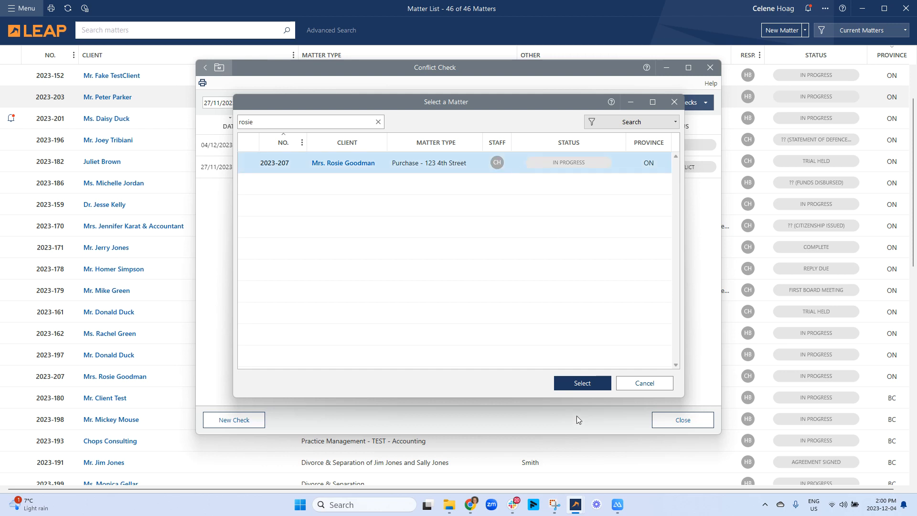
left_click(583, 382)
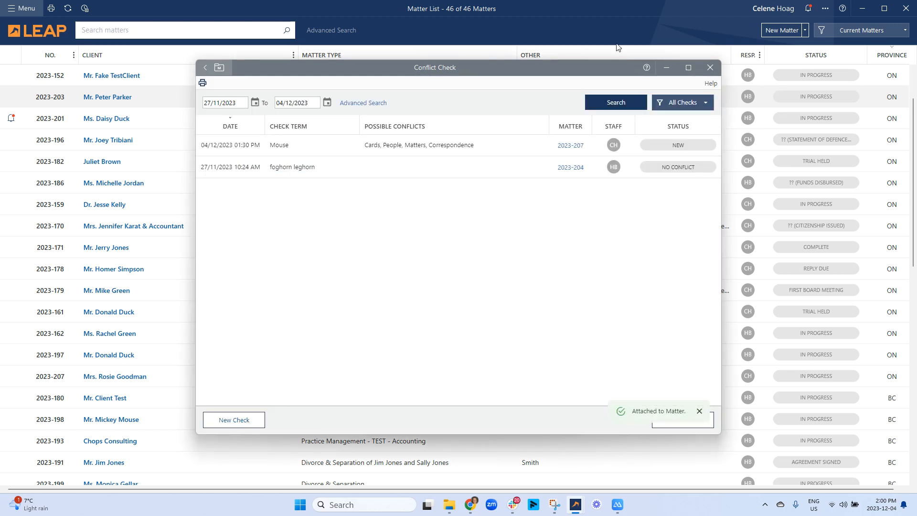
left_click(708, 69)
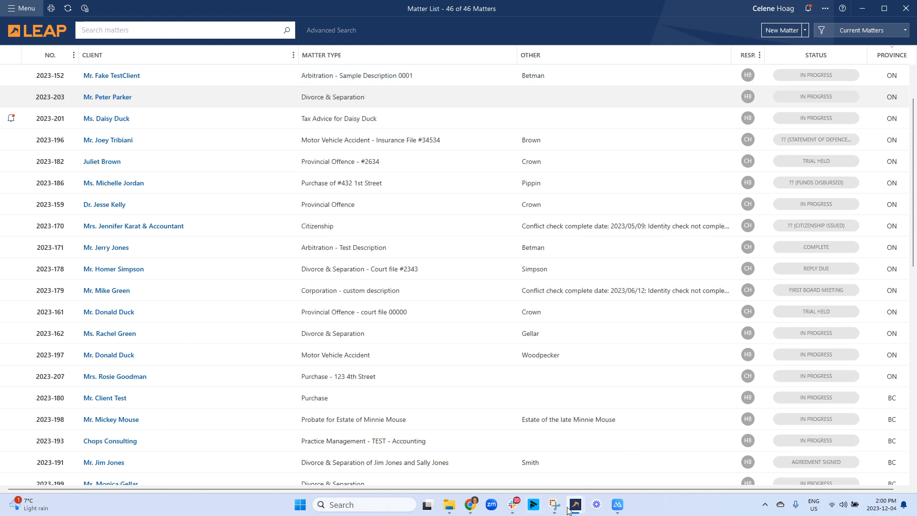
Return to the matter's compliance record, review its identity and conflict check sections, and close it without saving.
mouse_move(574, 496)
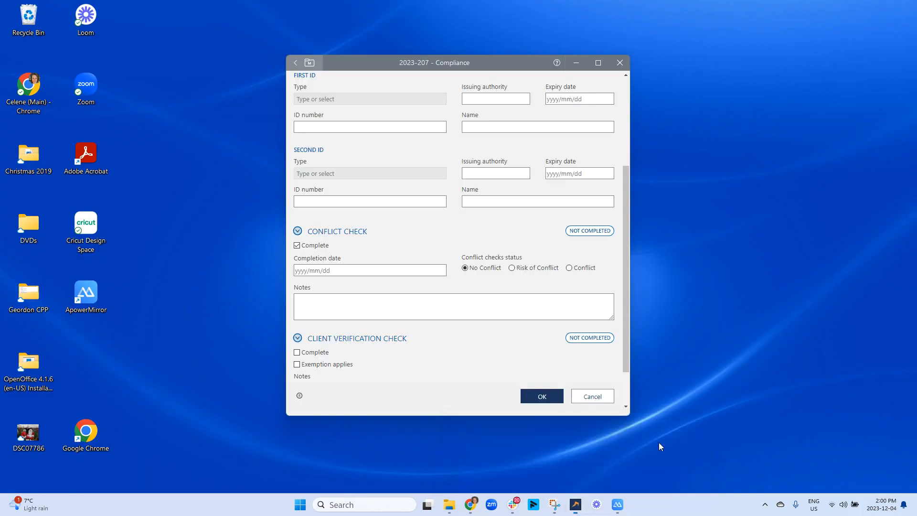
left_click(658, 442)
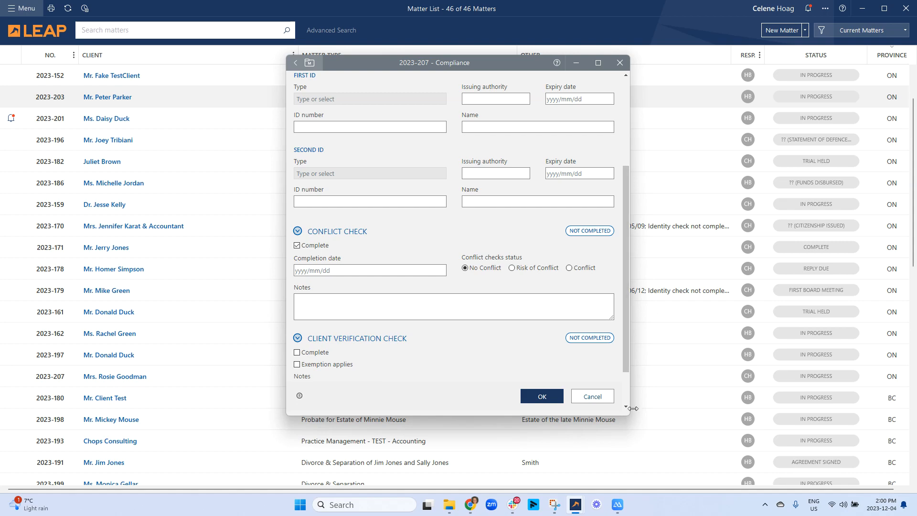
scroll(515, 231, "down", 1)
scroll(526, 287, "up", 4)
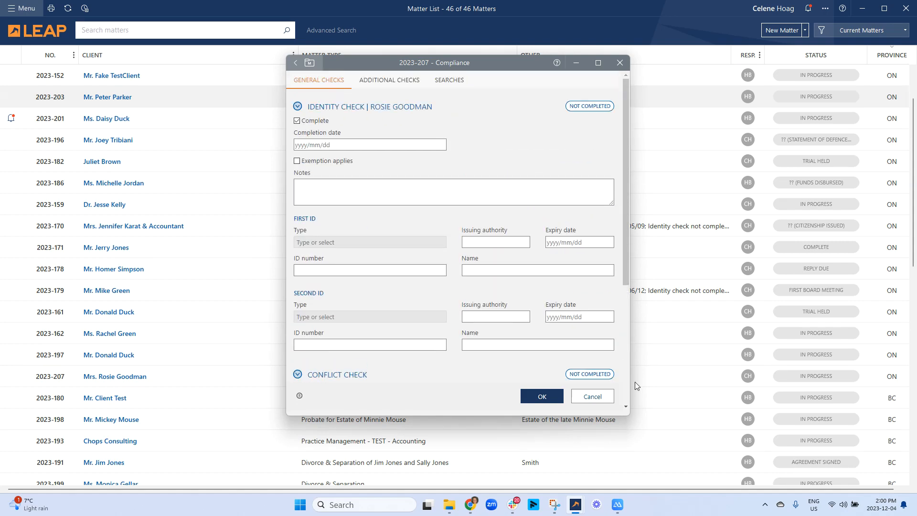
left_click(592, 396)
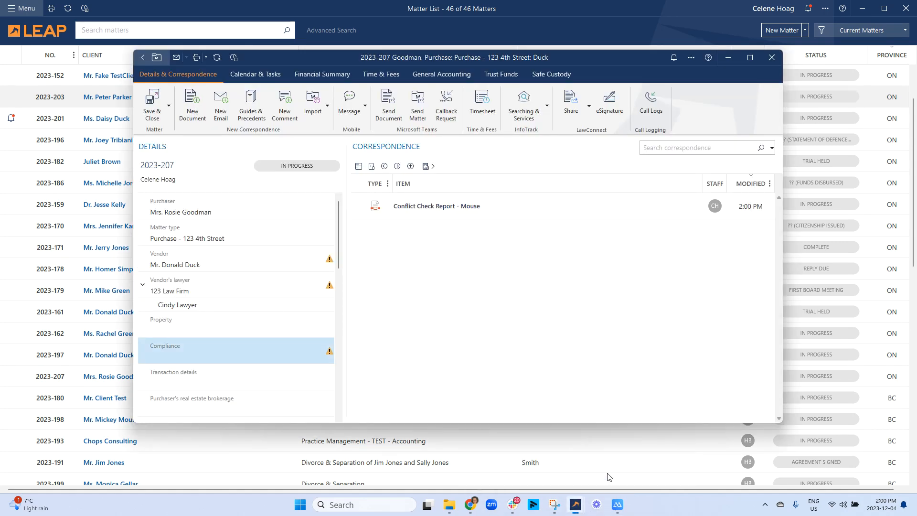
Look through the matter's details list, open its table types for editing, and examine which matter tables are active.
scroll(607, 477, "down", 1)
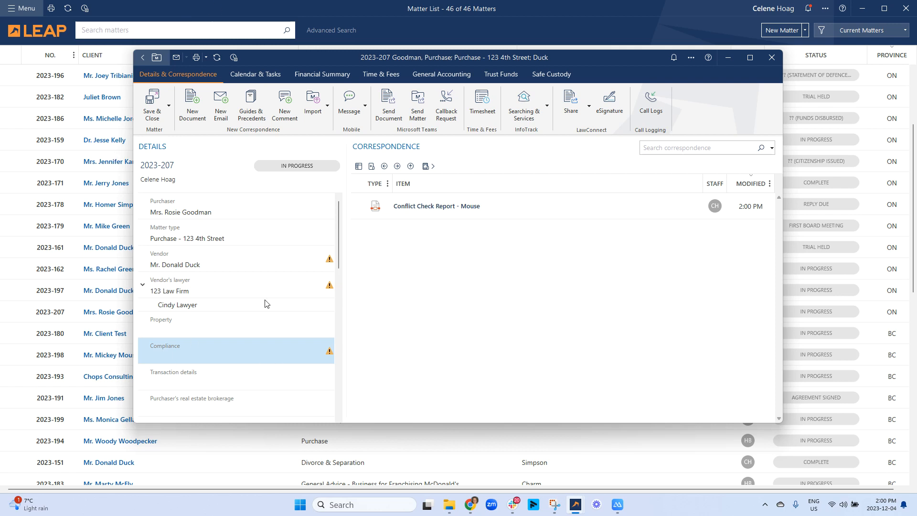
scroll(237, 289, "down", 3)
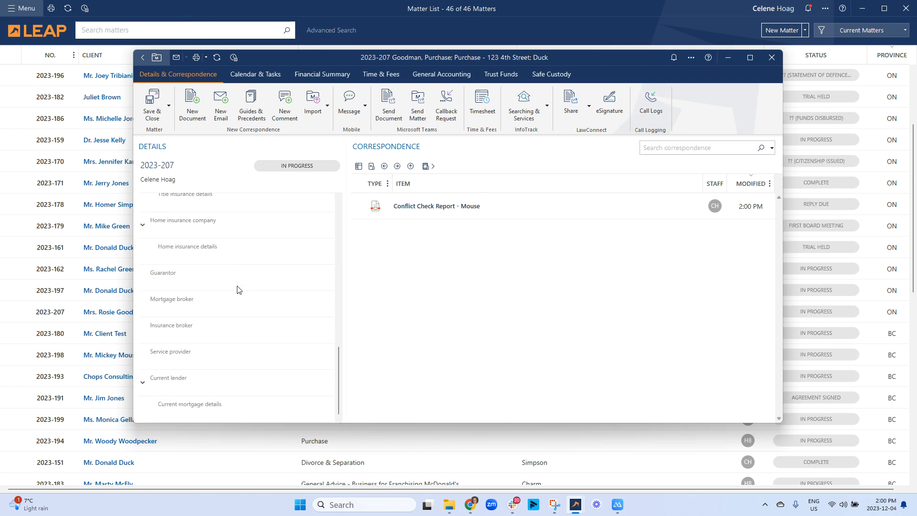
scroll(244, 275, "up", 5)
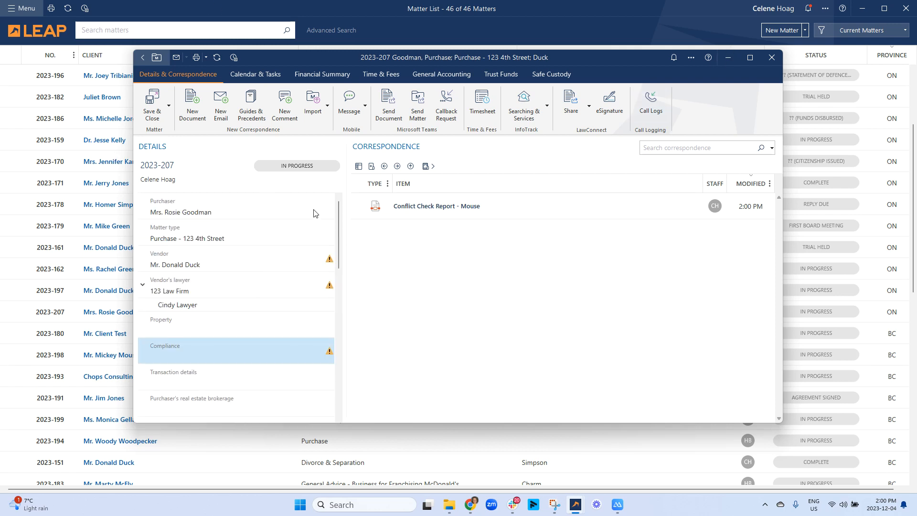
right_click(213, 184)
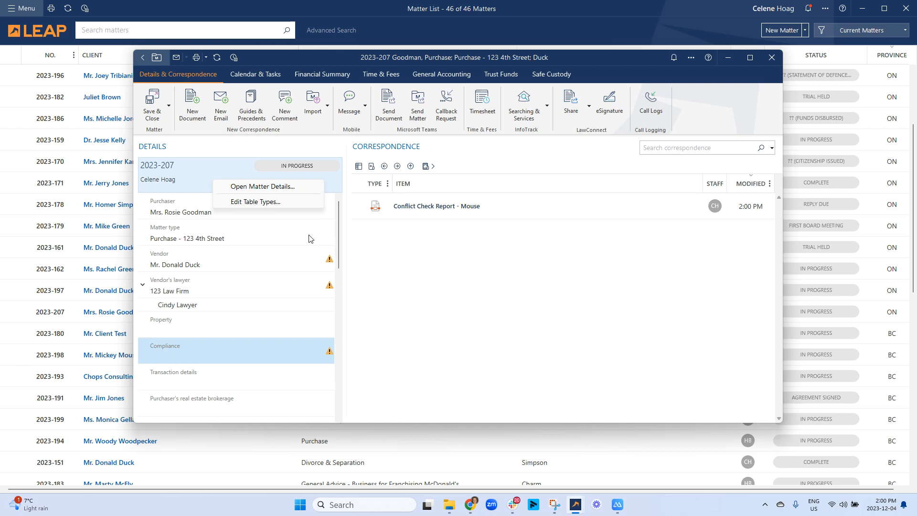
left_click(231, 202)
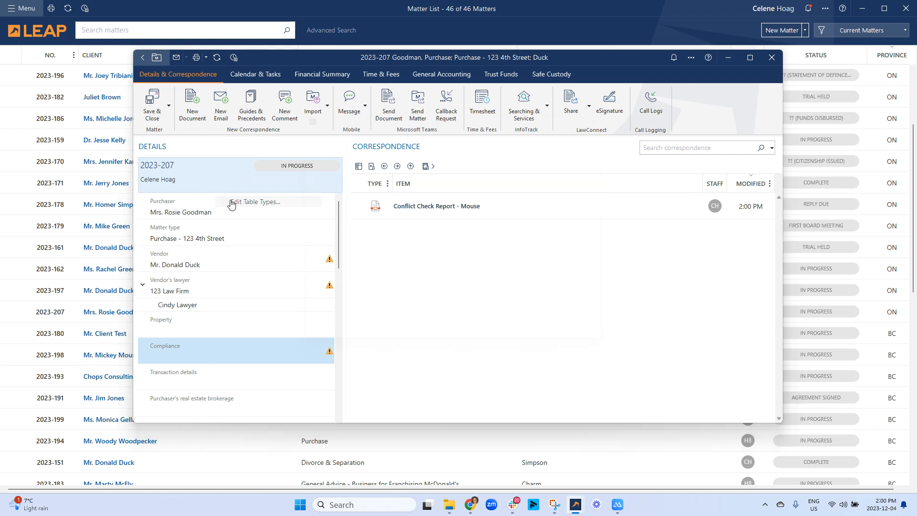
scroll(361, 185, "down", 10)
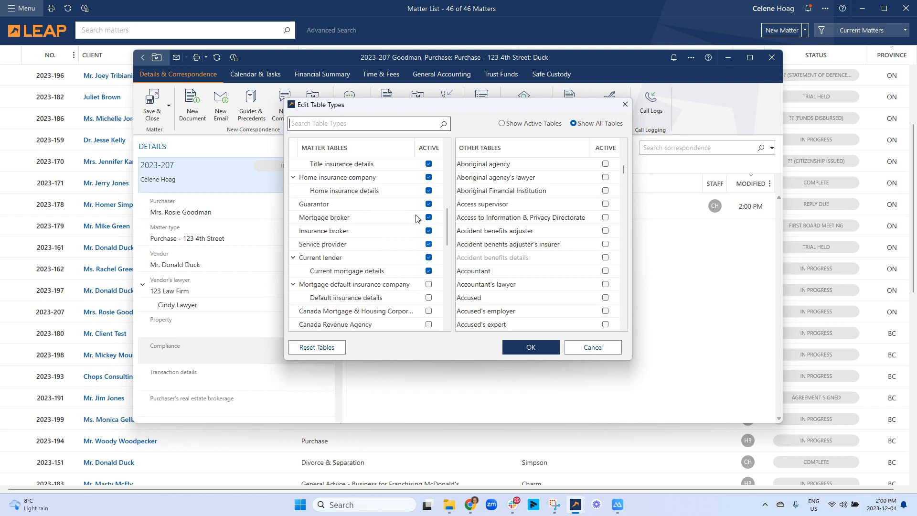
scroll(356, 215, "down", 4)
scroll(349, 244, "up", 1)
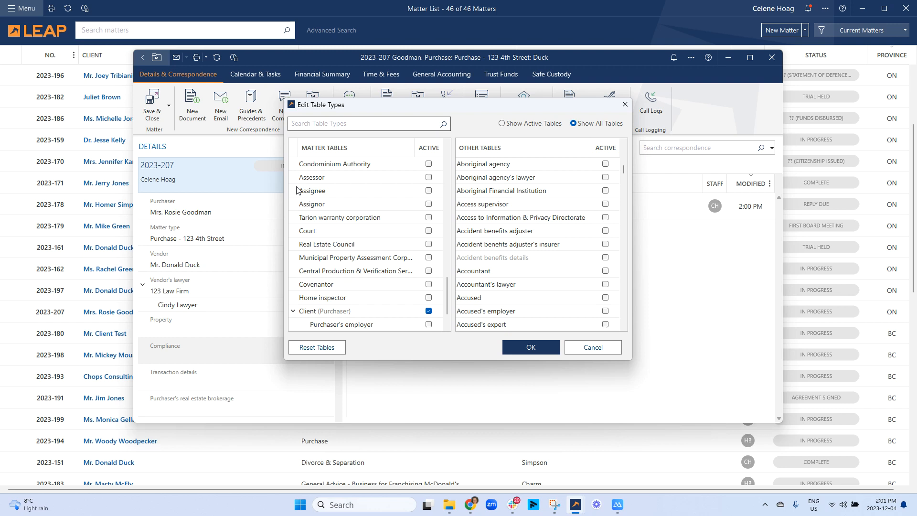
scroll(359, 258, "down", 1)
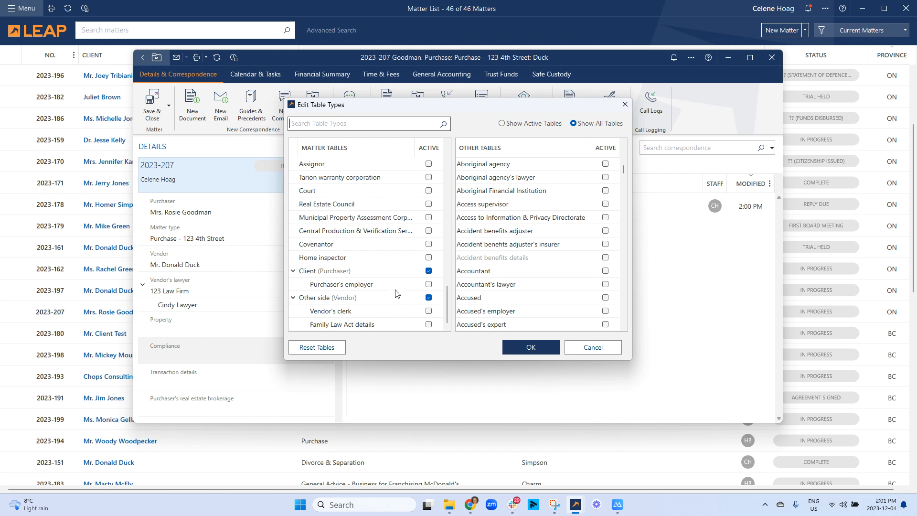
scroll(392, 286, "up", 12)
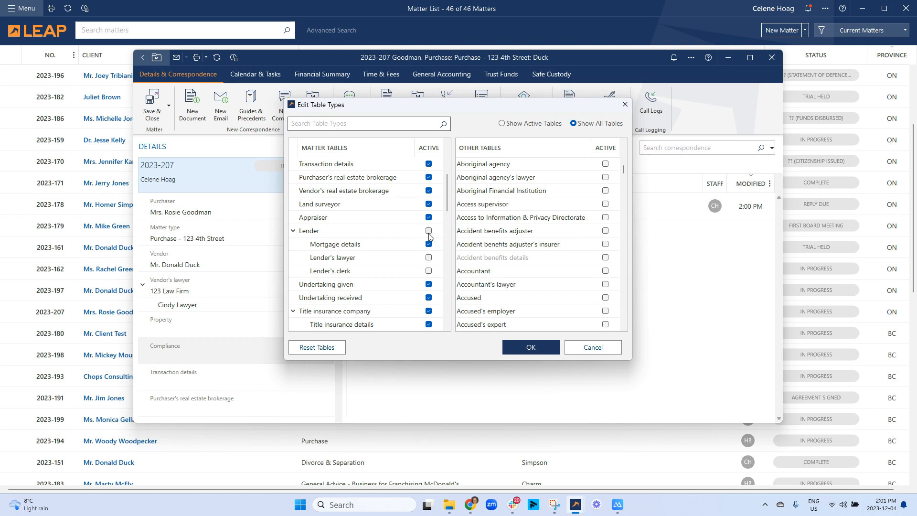
scroll(401, 246, "down", 3)
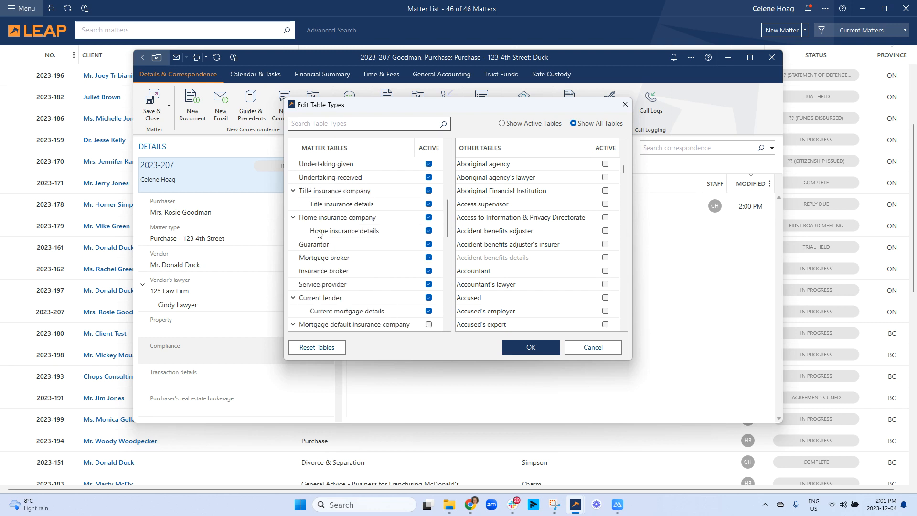
scroll(329, 234, "down", 10)
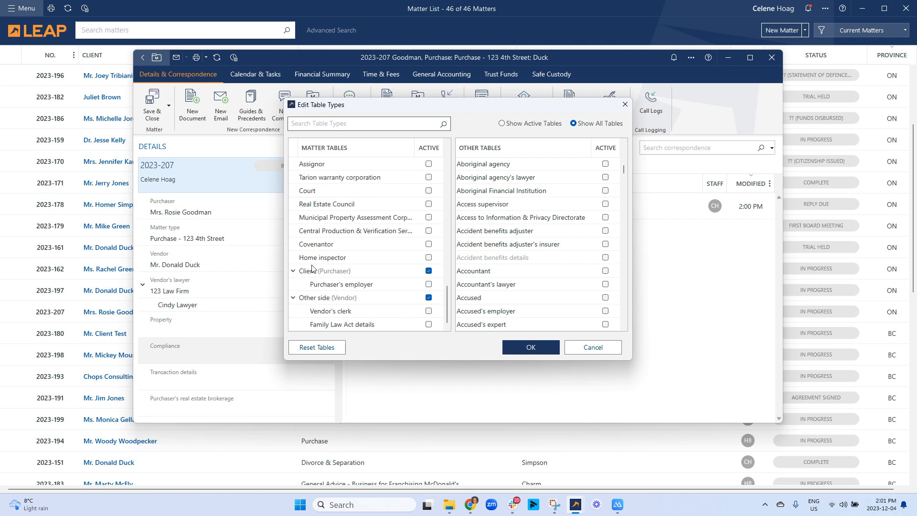
Examine the other tables that can be activated for the matter, from the alphabetical start through the entries under I.
scroll(527, 219, "down", 5)
scroll(527, 219, "down", 15)
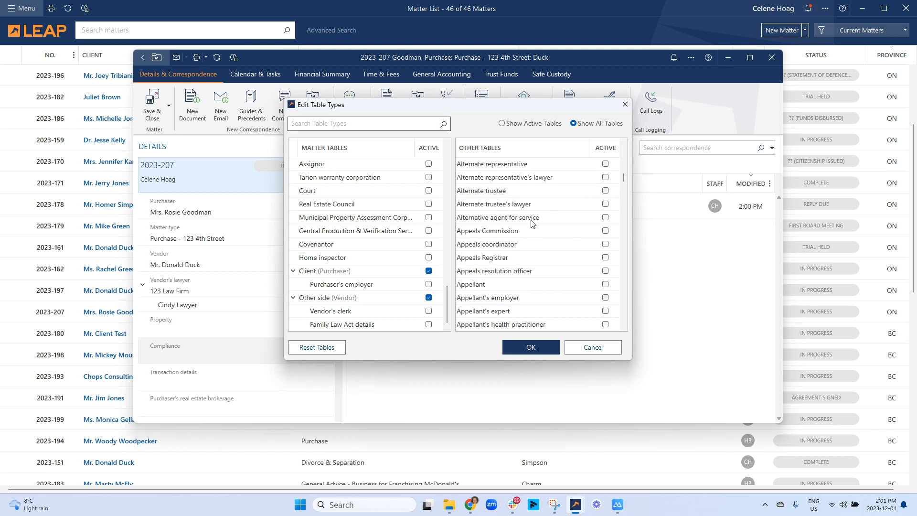
scroll(530, 216, "down", 5)
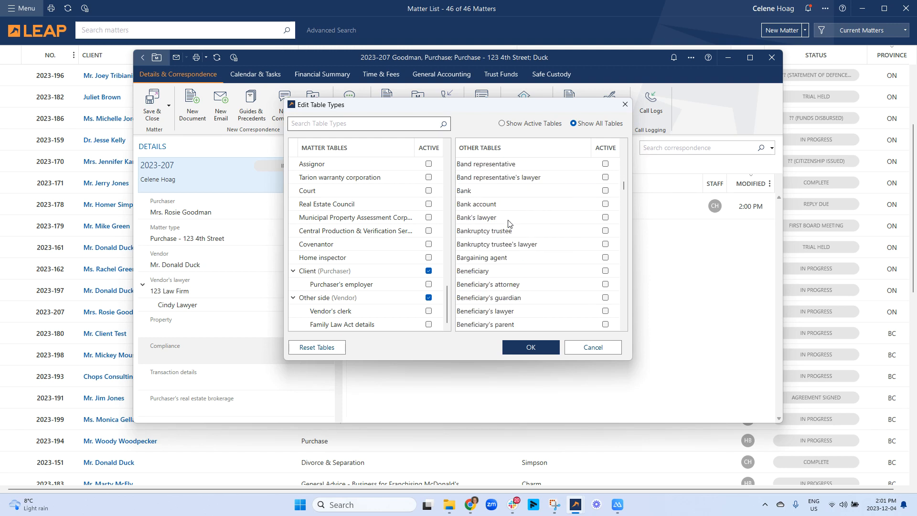
scroll(510, 223, "up", 2)
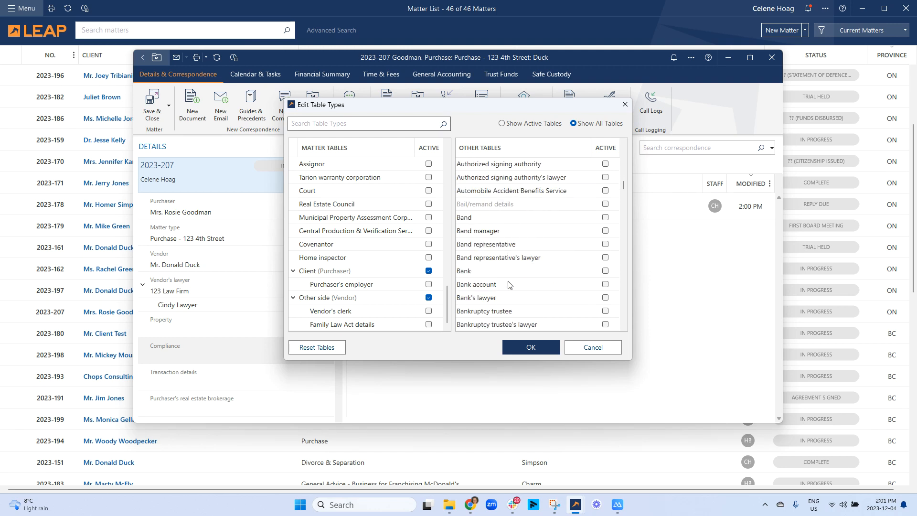
scroll(527, 285, "down", 5)
scroll(480, 309, "down", 10)
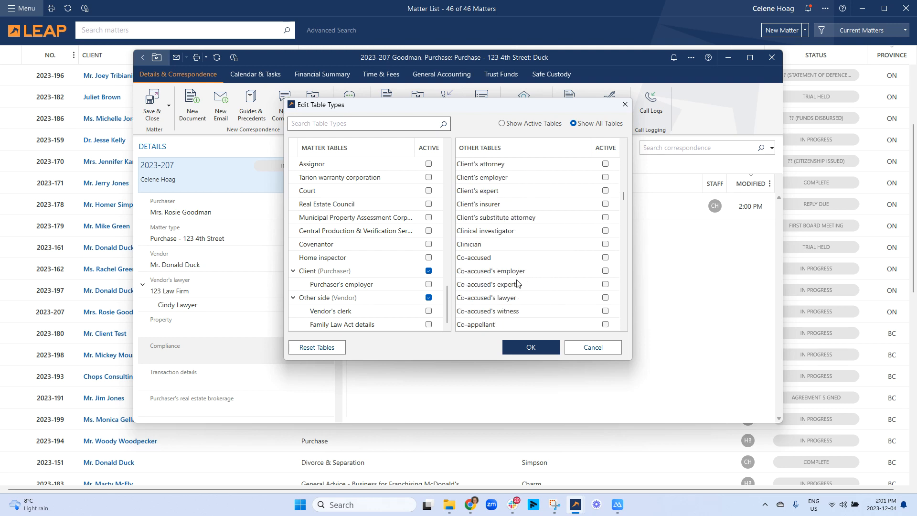
scroll(529, 301, "down", 12)
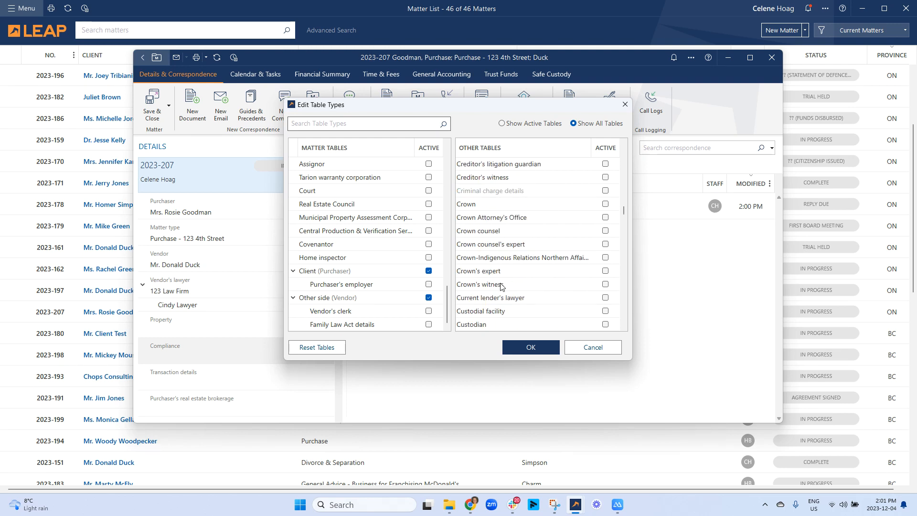
scroll(498, 285, "down", 15)
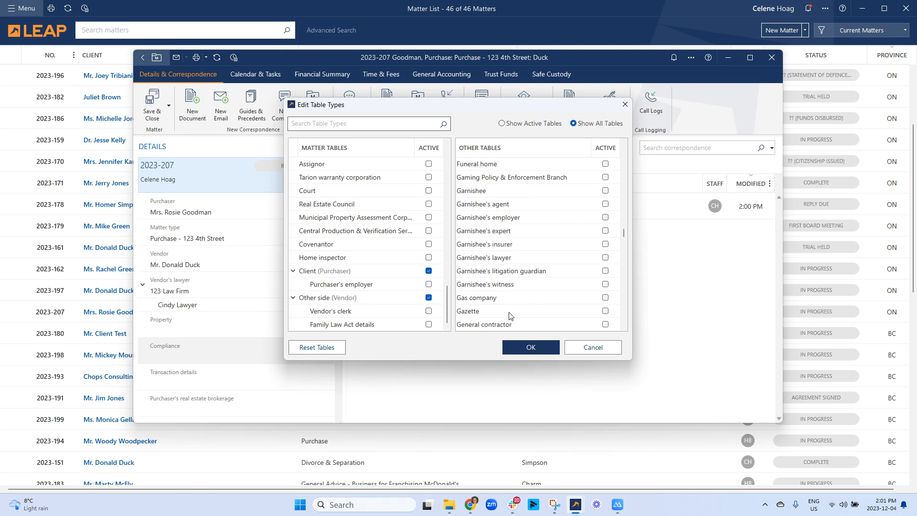
scroll(497, 231, "down", 5)
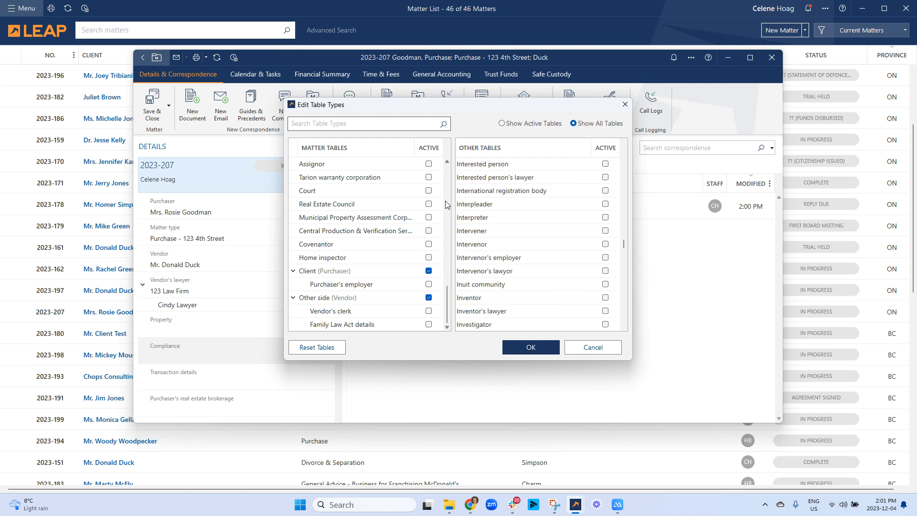
Search the table types for "trad", look over the matching tables, and accept the table setup without activating any.
left_click(401, 126)
type("tr")
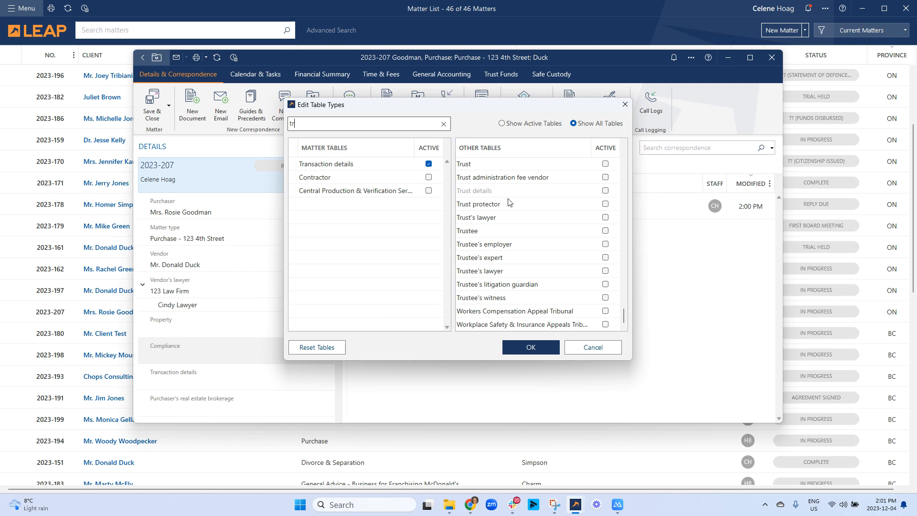
scroll(522, 286, "up", 1)
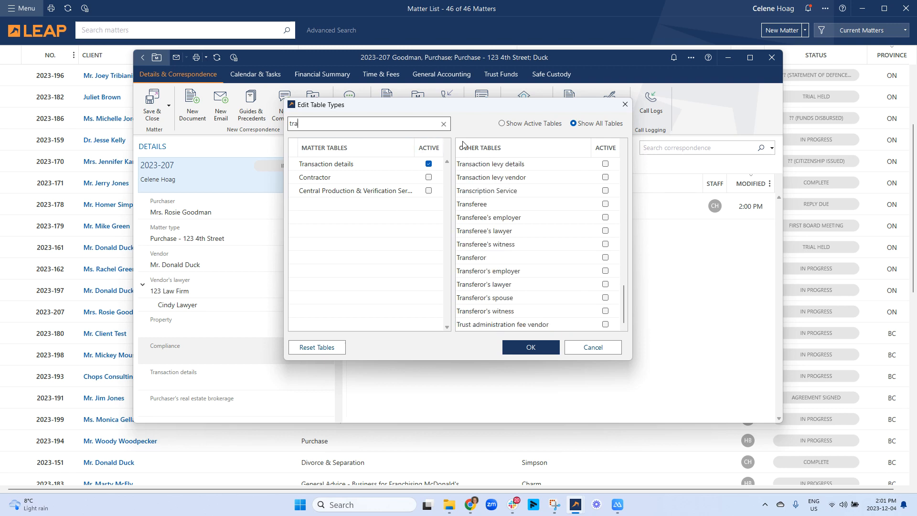
type("d")
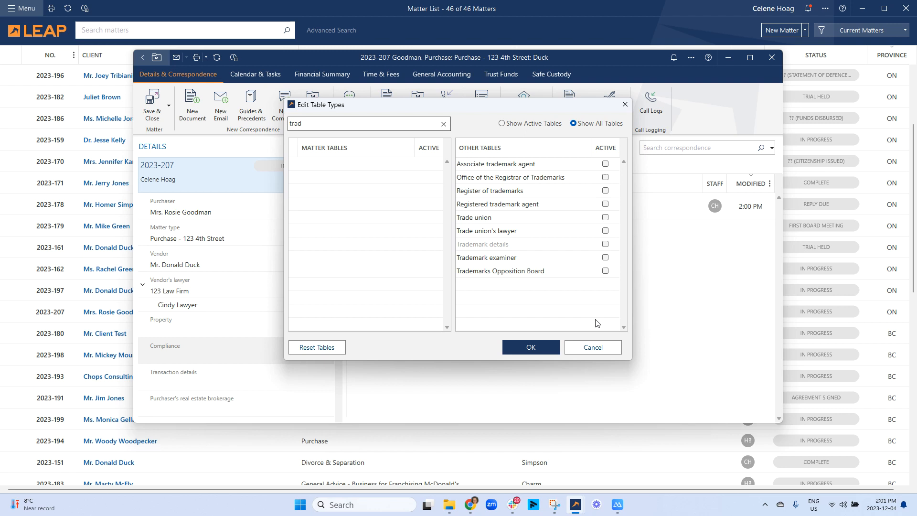
left_click(539, 347)
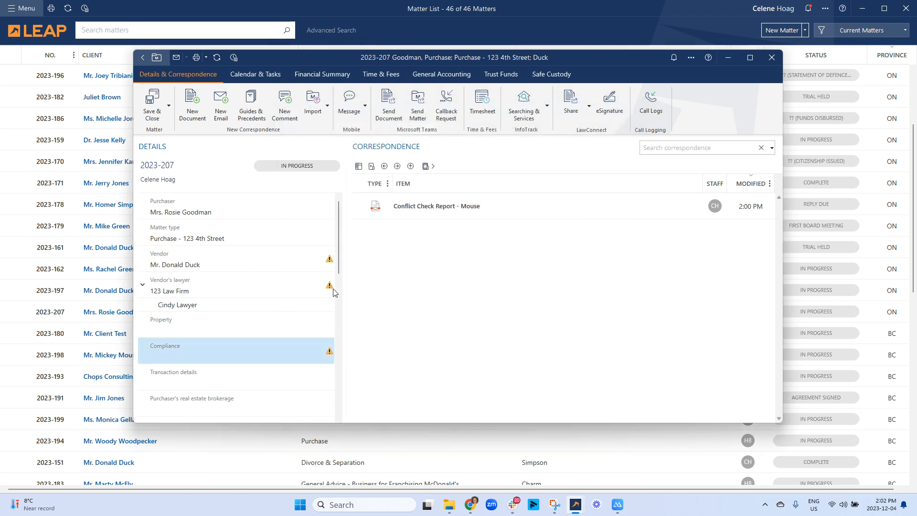
mouse_move(328, 286)
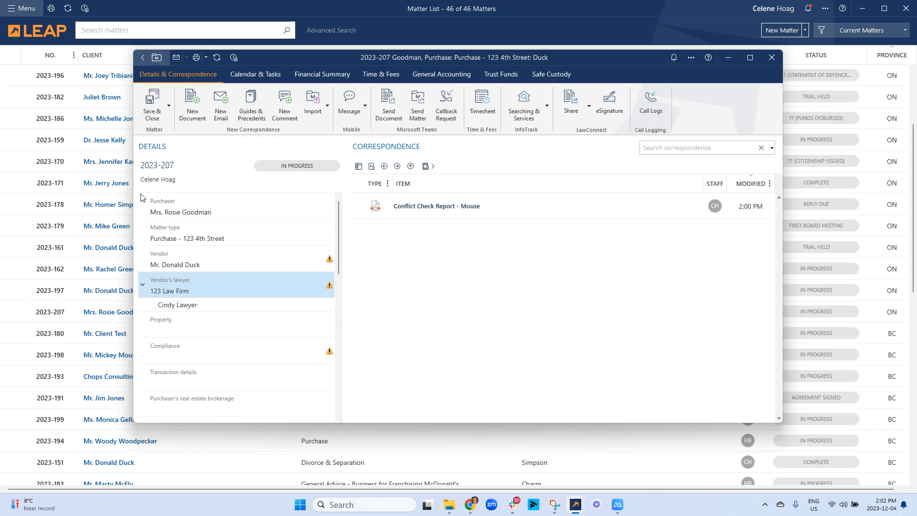
Look over the matter's details list, its staff, referrer and access settings, and the options for its matter type, without changing anything.
scroll(220, 302, "down", 10)
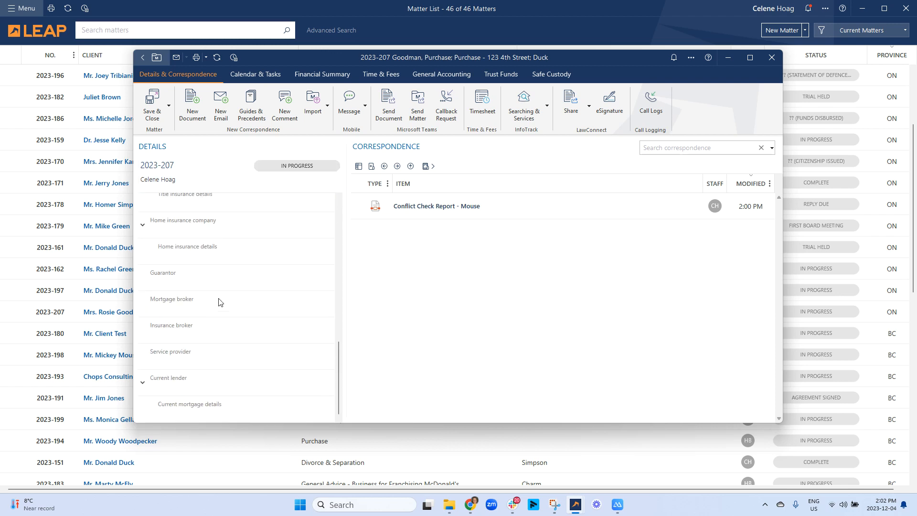
scroll(217, 310, "up", 10)
right_click(187, 164)
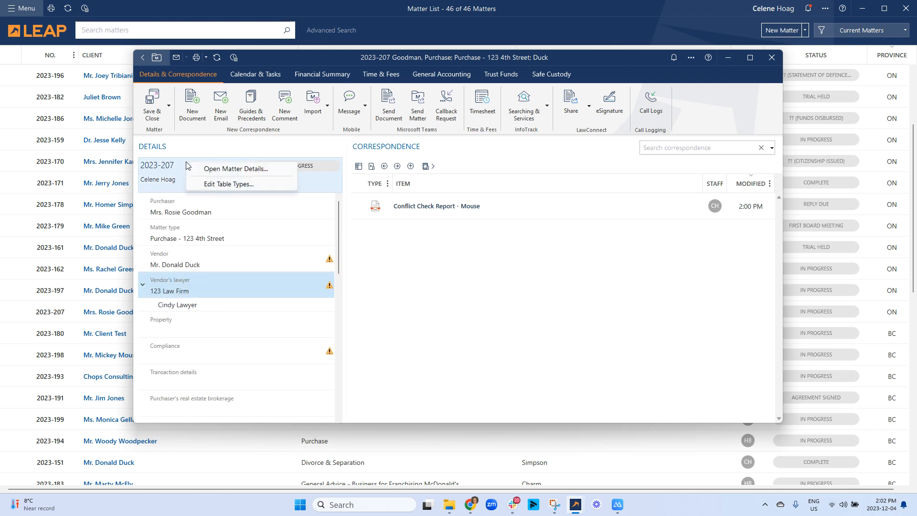
left_click(238, 170)
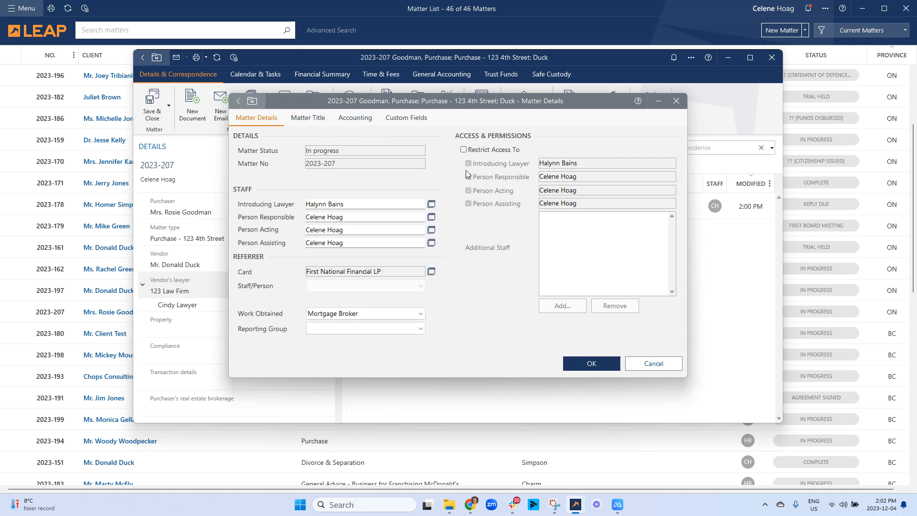
left_click(643, 361)
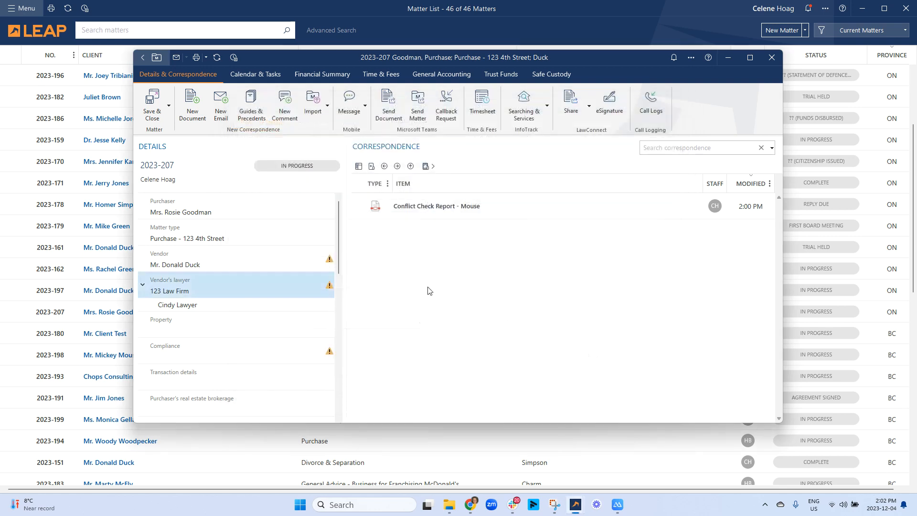
right_click(174, 234)
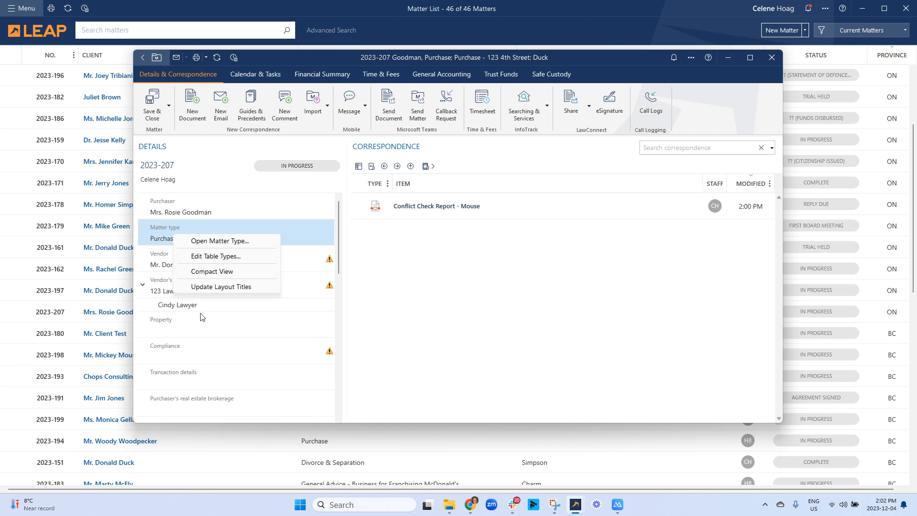
left_click(394, 286)
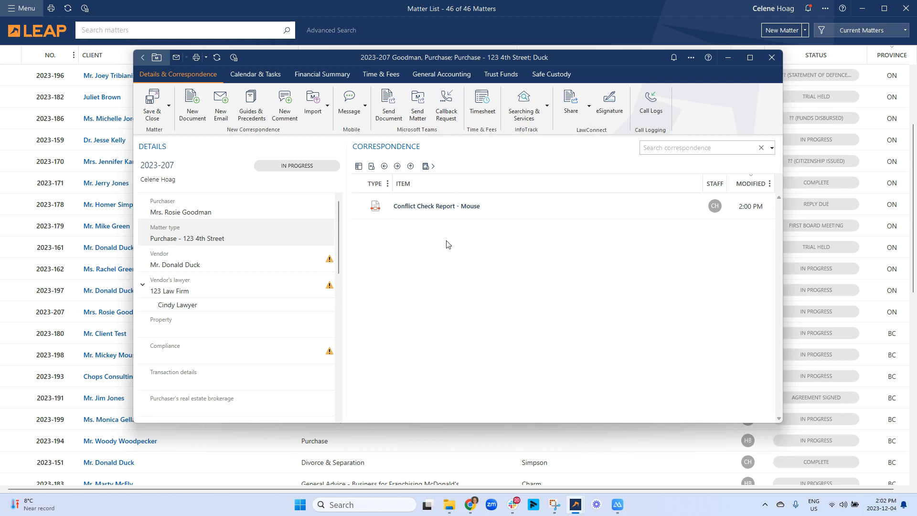
Show the correspondence folder tree and create a folder named Compliance in the matter.
left_click(358, 165)
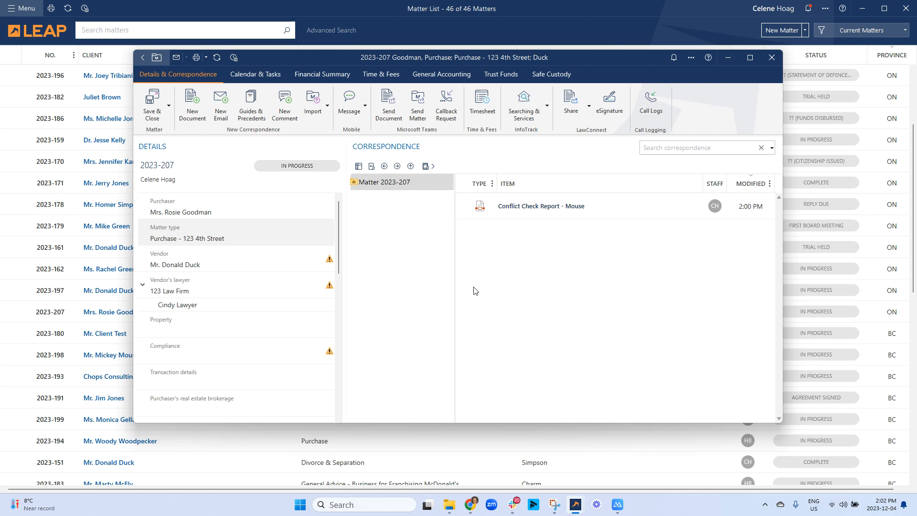
right_click(503, 249)
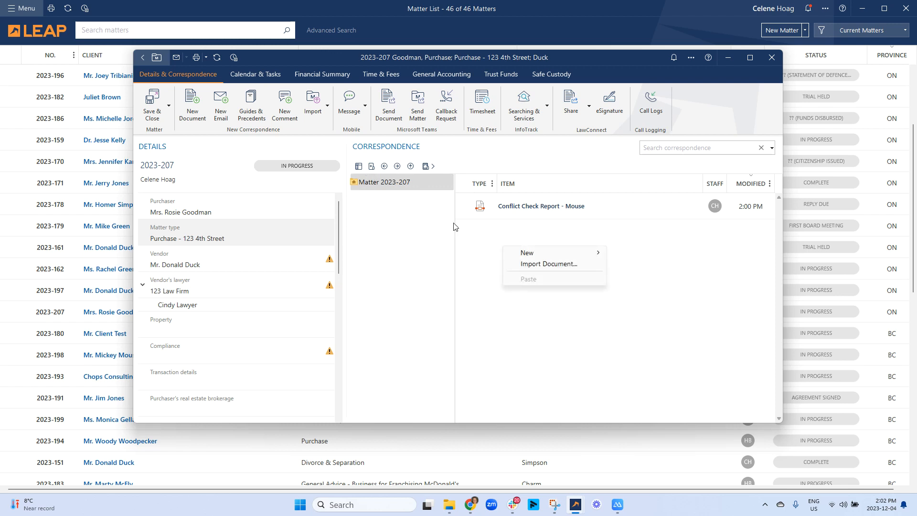
mouse_move(540, 253)
left_click(622, 255)
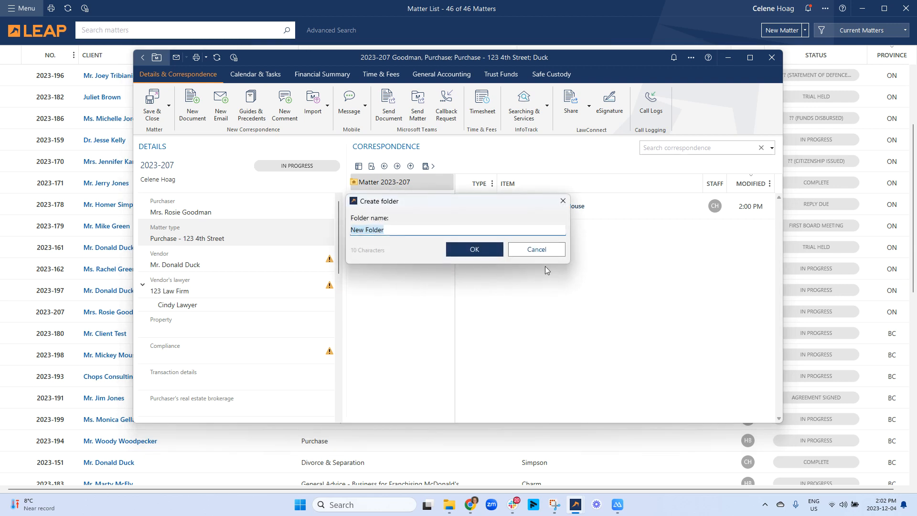
type("Compliance")
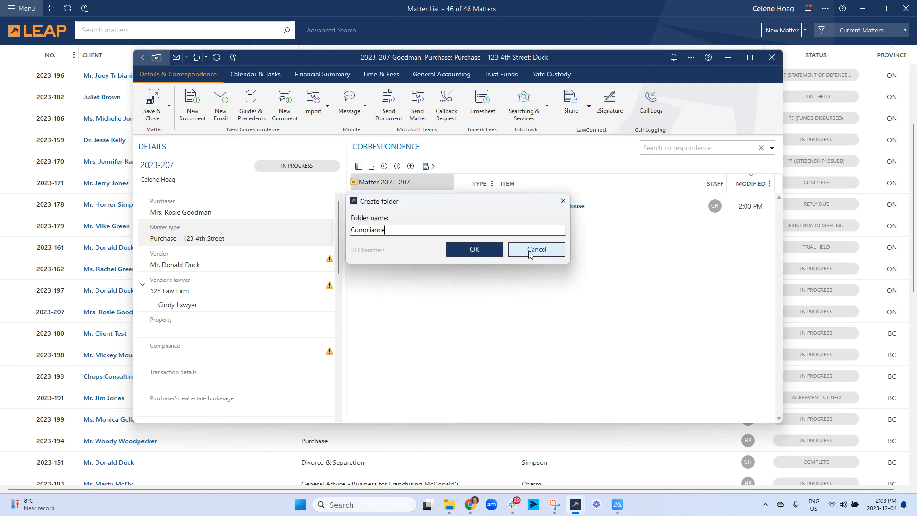
key("Return")
Create a correspondence folder named Emails at the matter's top level.
right_click(526, 265)
mouse_move(568, 275)
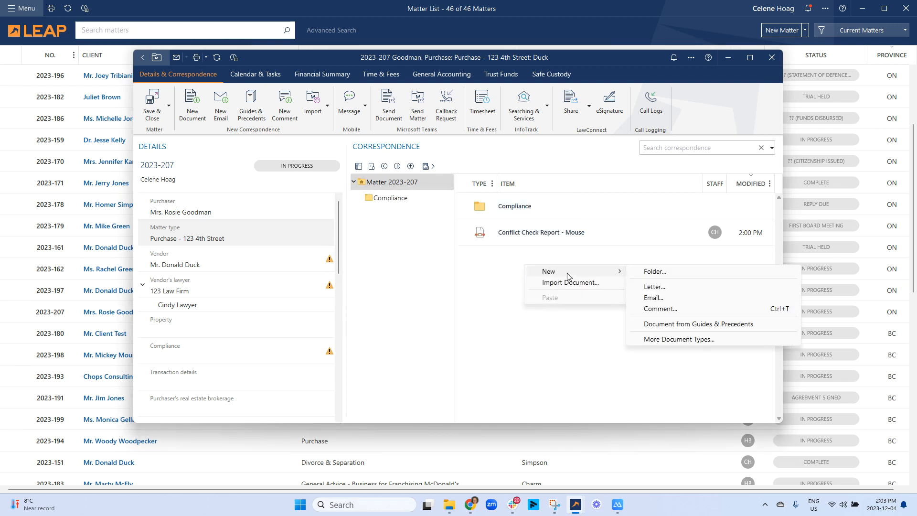
left_click(642, 275)
type("Emails")
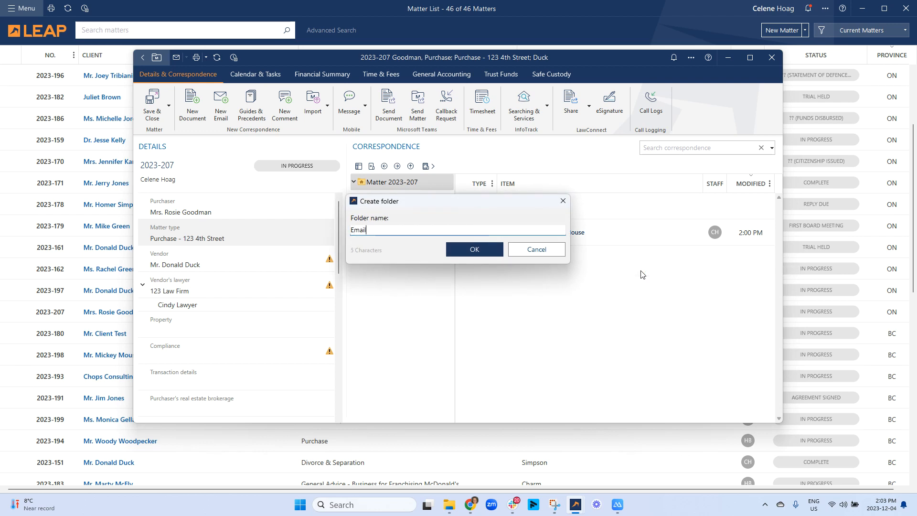
key("Return")
Create a correspondence folder named Documents from client at the matter's top level.
right_click(527, 306)
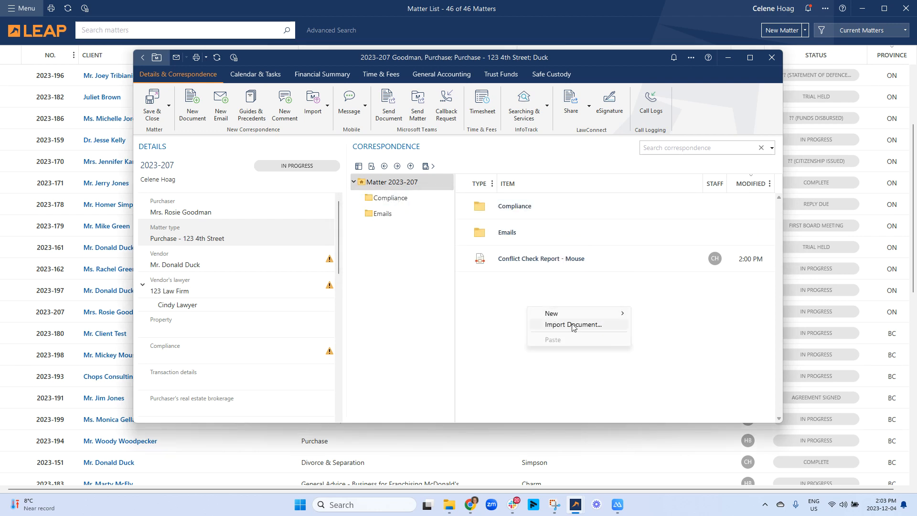
mouse_move(597, 315)
left_click(653, 313)
type("Documents from")
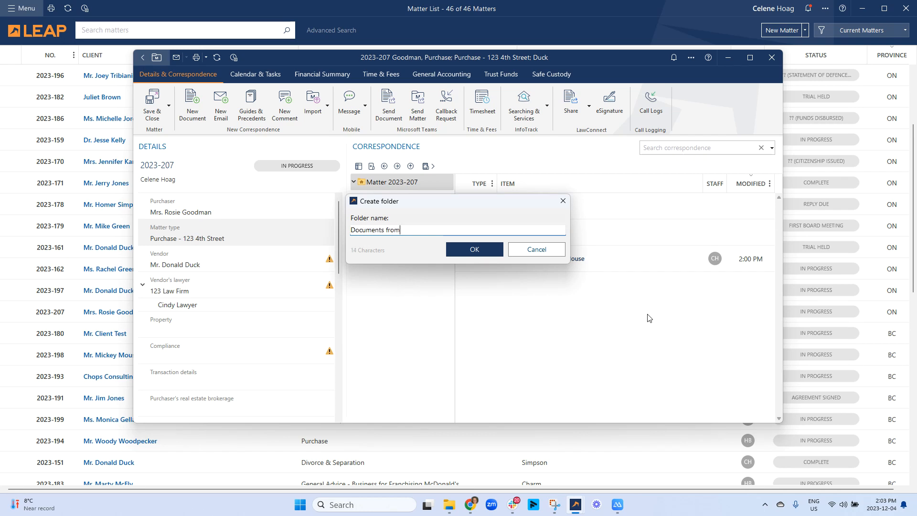
type(" client")
key("Return")
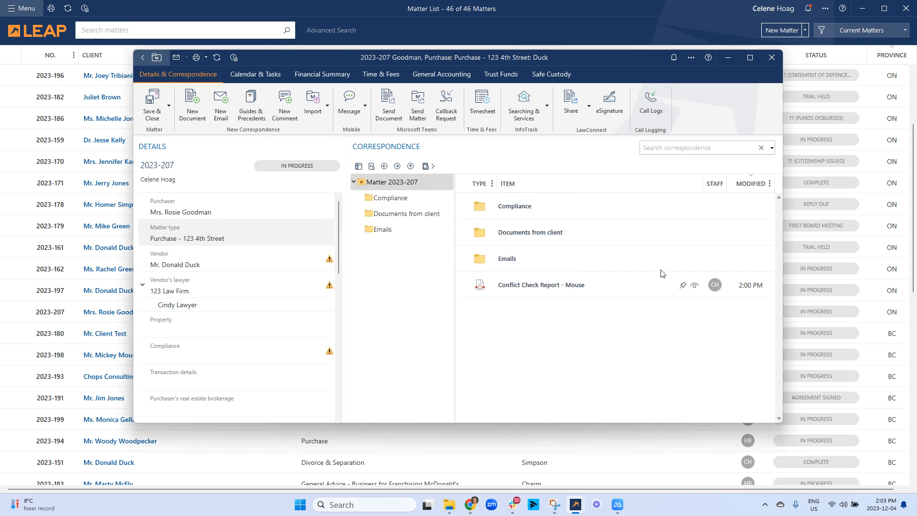
Move the Documents from client folder into the Compliance folder and back out to the matter's top level.
left_click(358, 167)
left_click(418, 234)
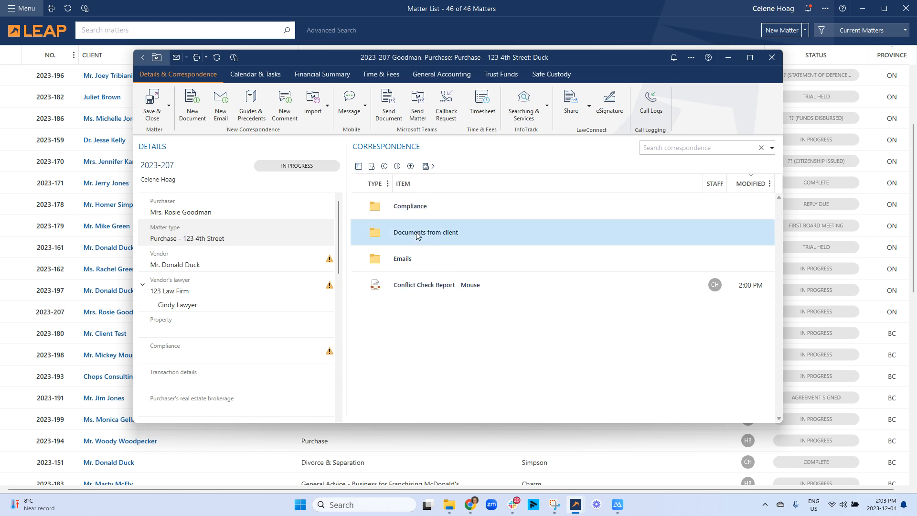
left_click_drag(416, 204, 417, 206)
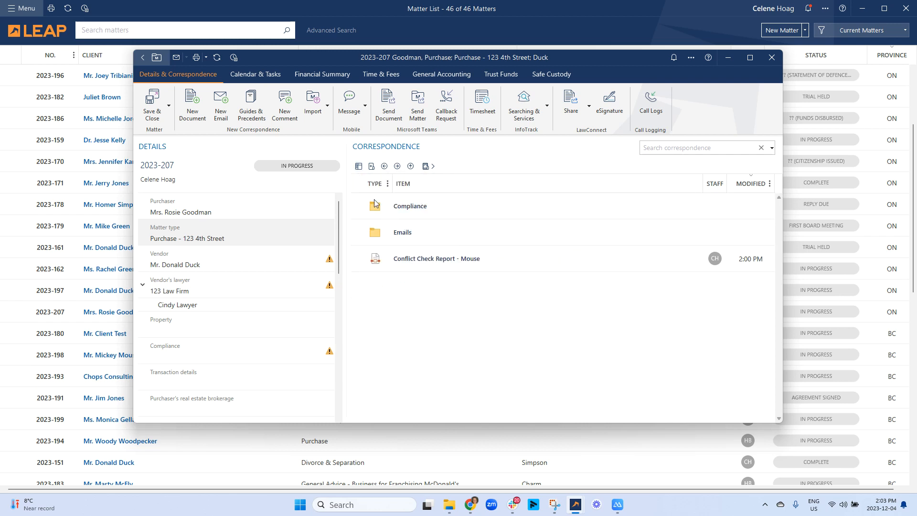
left_click(358, 166)
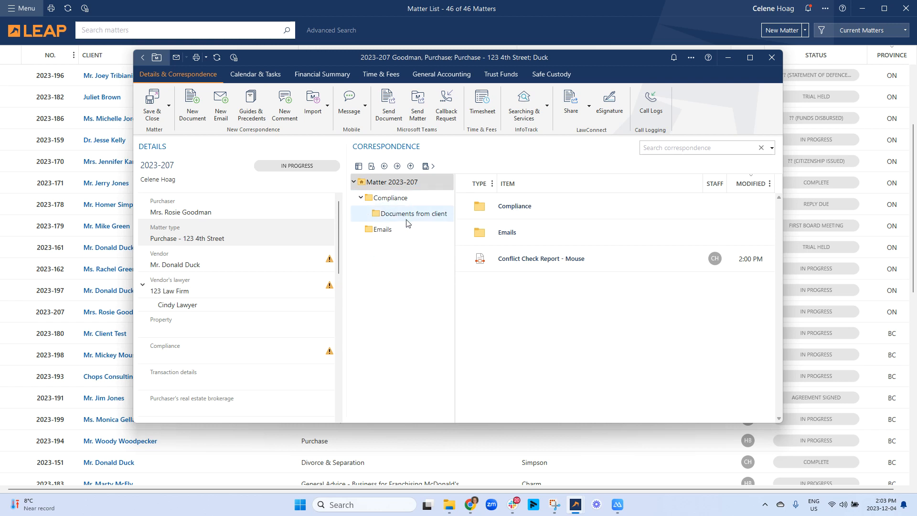
left_click_drag(403, 215, 380, 182)
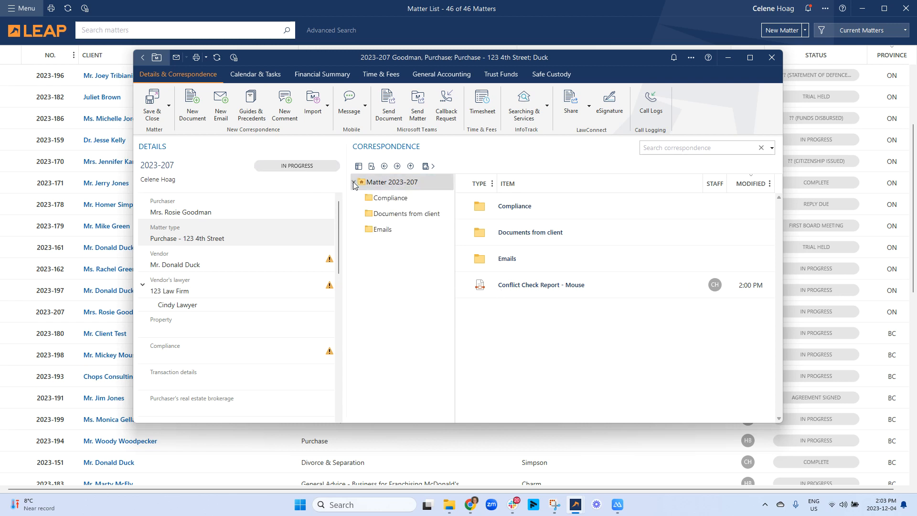
Hide the folder tree, check the type filter choices, and sort the correspondence list by item.
left_click(358, 166)
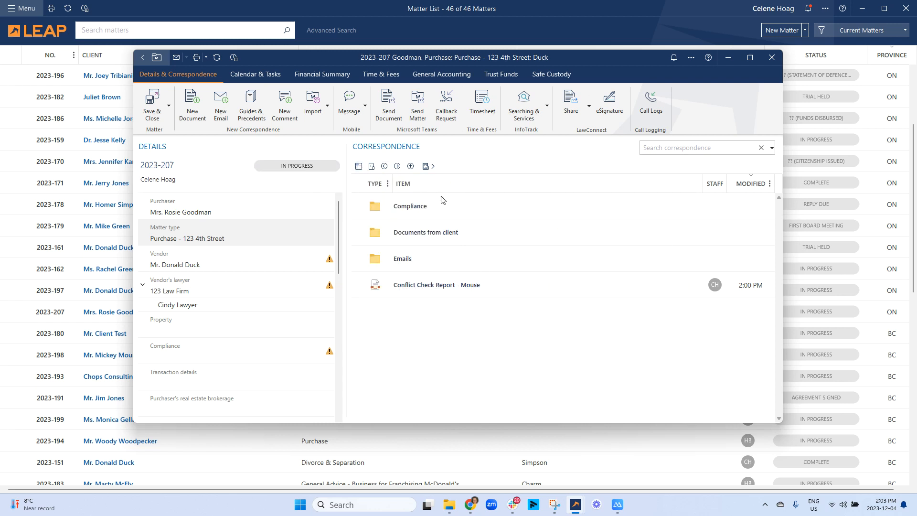
left_click(386, 190)
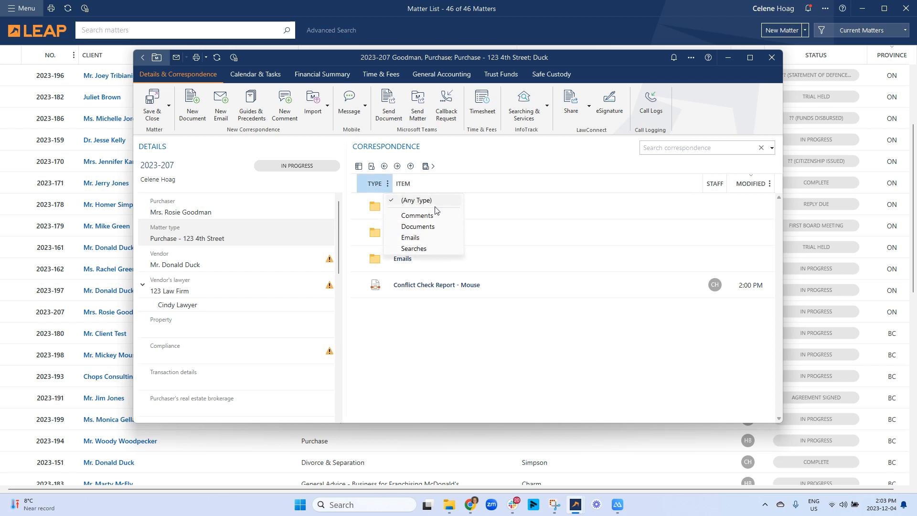
left_click(443, 186)
left_click(443, 184)
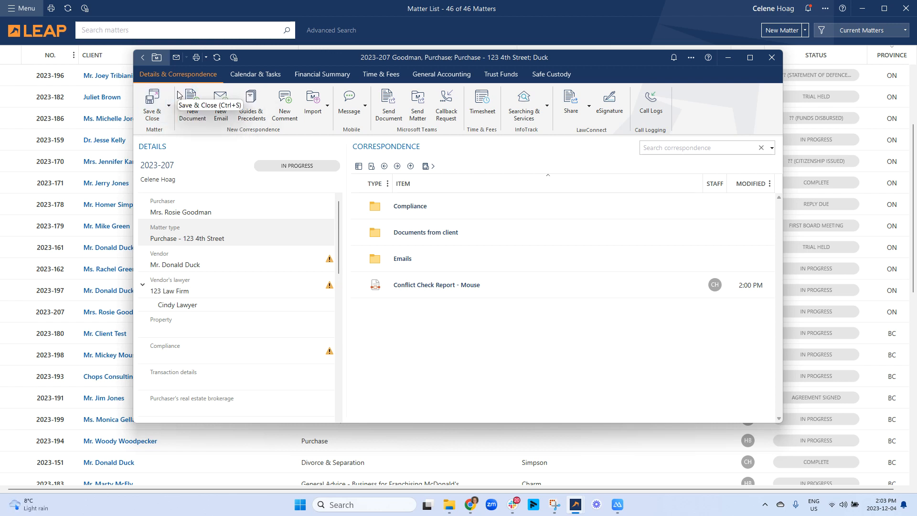
Save the matter over its unreviewed remote changes and create a Blank Letter addressed to the purchaser.
left_click(197, 101)
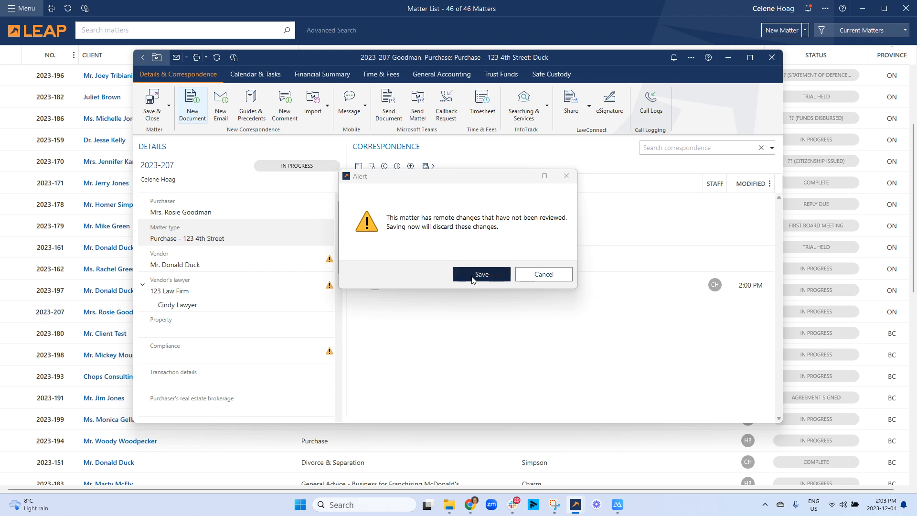
left_click(479, 277)
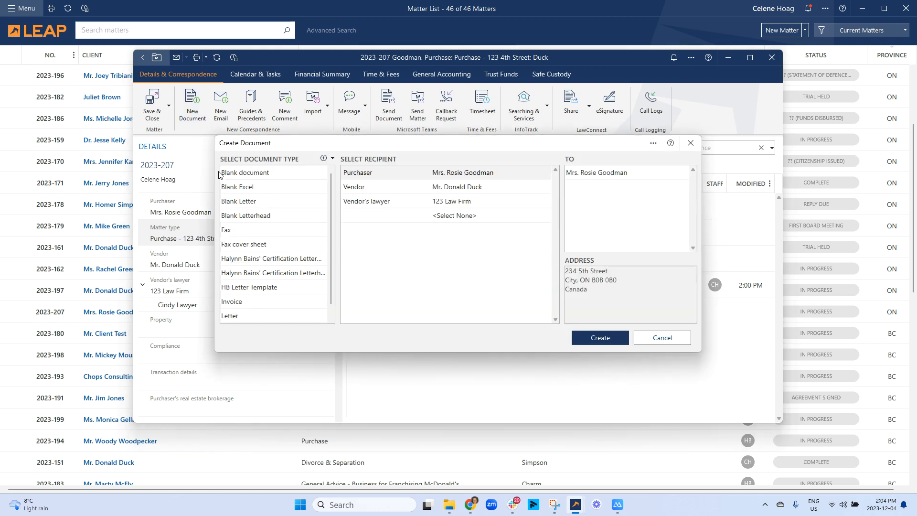
scroll(262, 234, "down", 1)
scroll(267, 252, "up", 1)
left_click(255, 205)
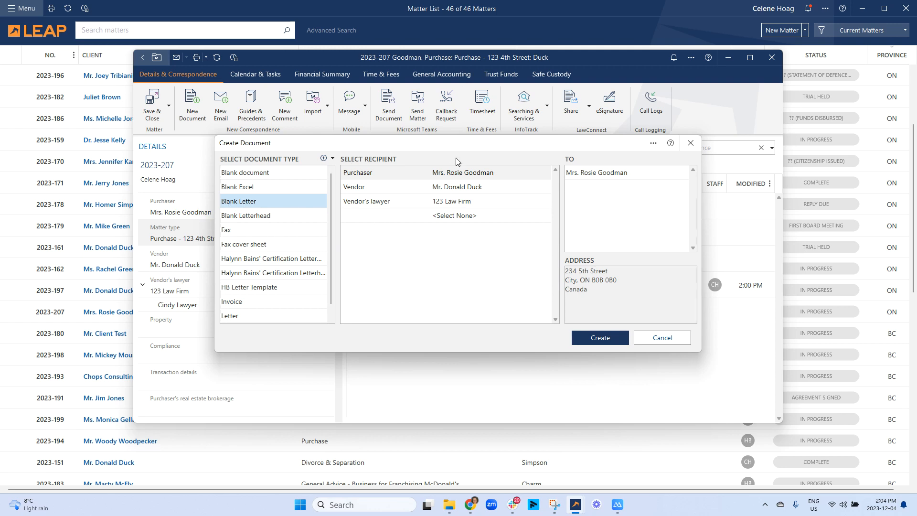
left_click(461, 176)
left_click(599, 338)
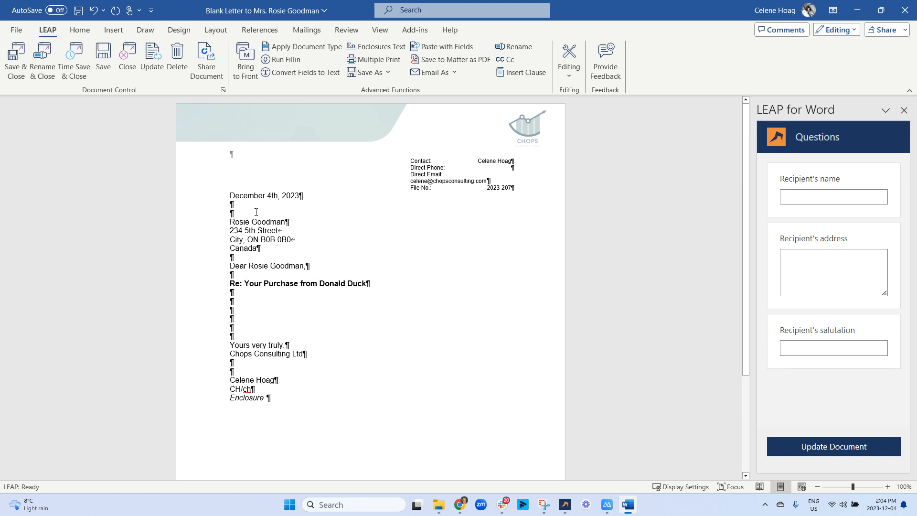
Look through the generated letter, close its questions pane, and dismiss the accessibility tip.
scroll(252, 352, "down", 5)
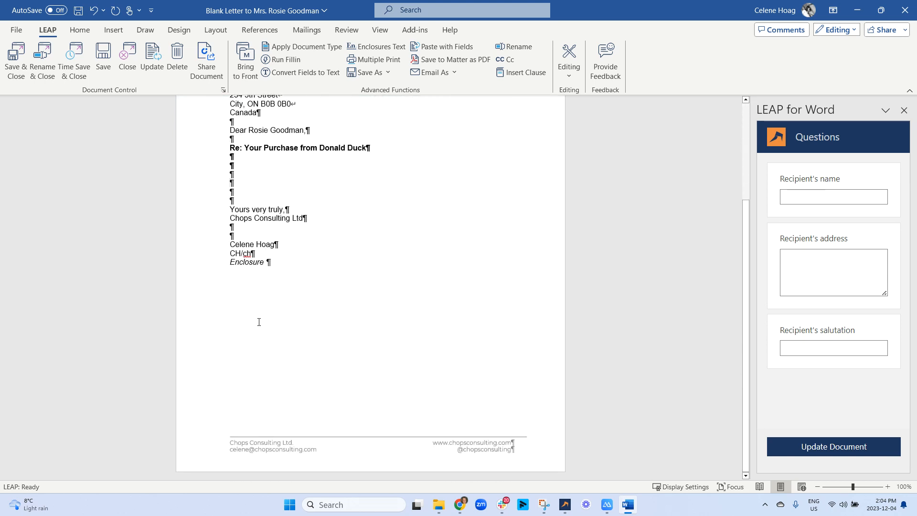
scroll(258, 321, "up", 5)
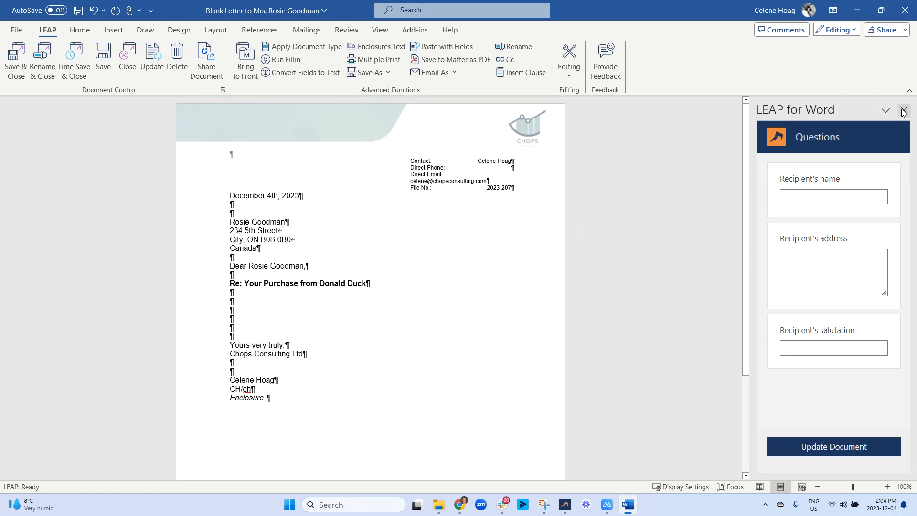
left_click(904, 111)
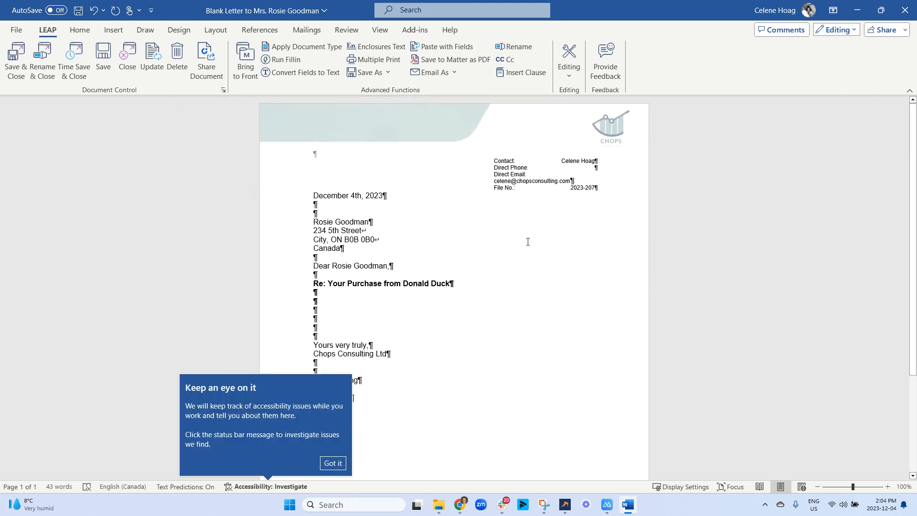
left_click(333, 467)
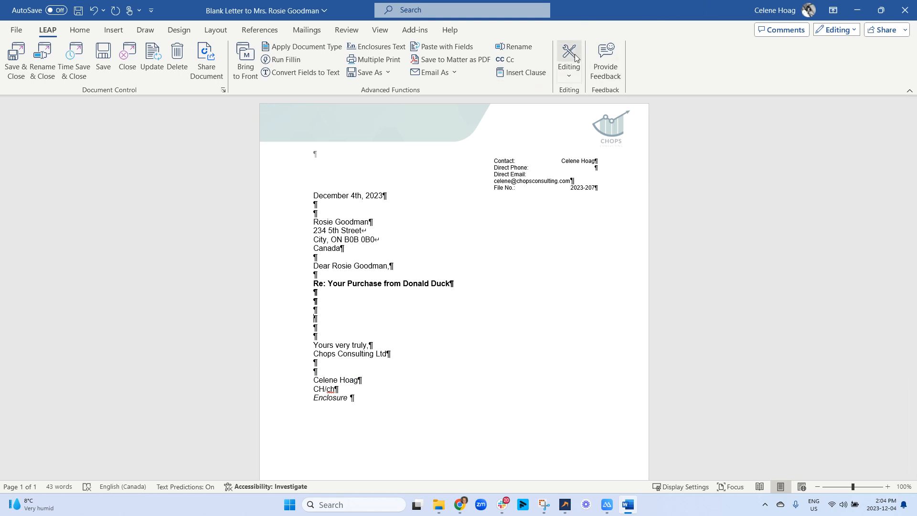
Toggle the letter's fields on to examine the merged matter data, and toggle them back off.
left_click(574, 80)
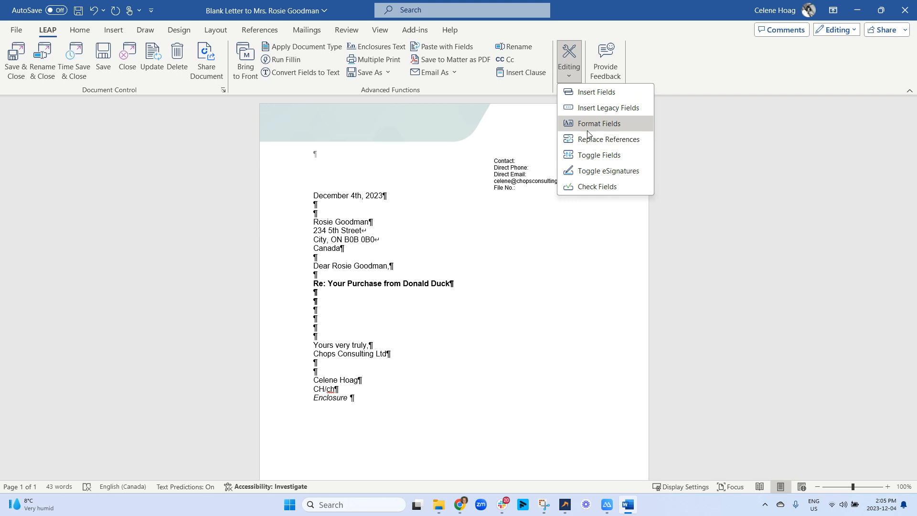
left_click(592, 155)
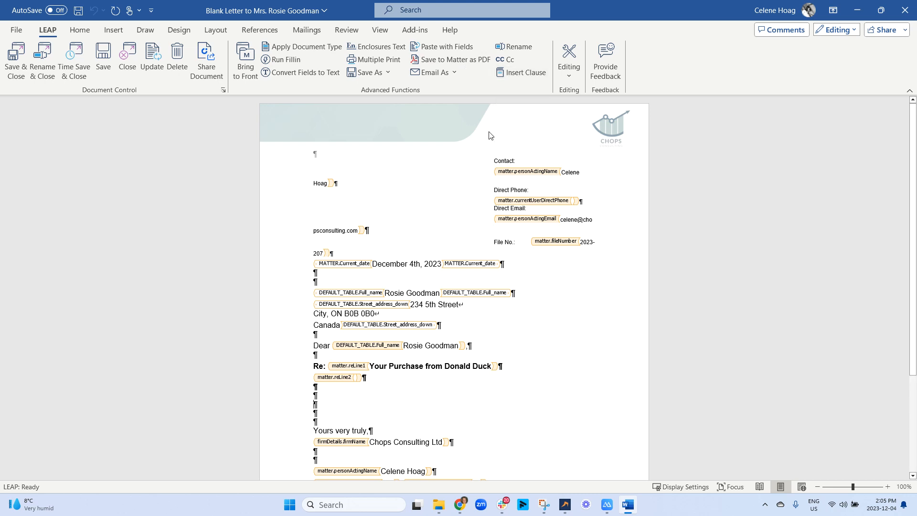
left_click(574, 79)
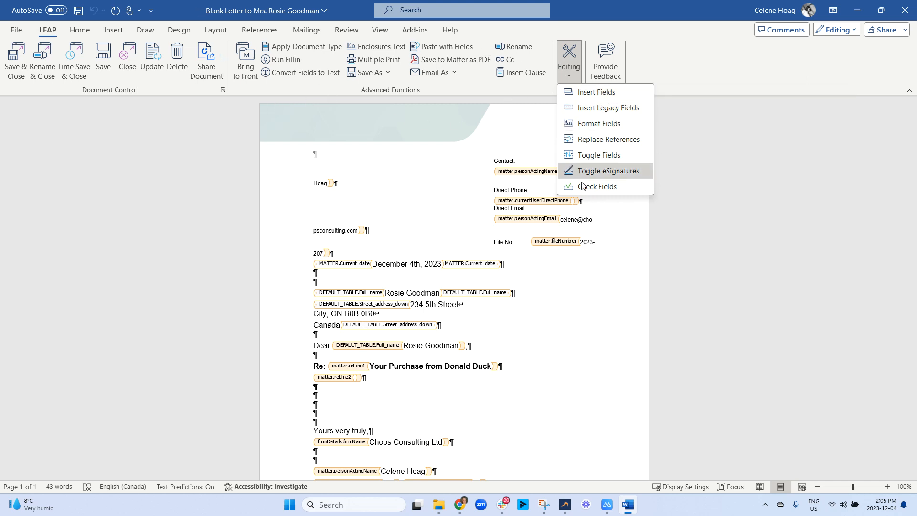
left_click(600, 154)
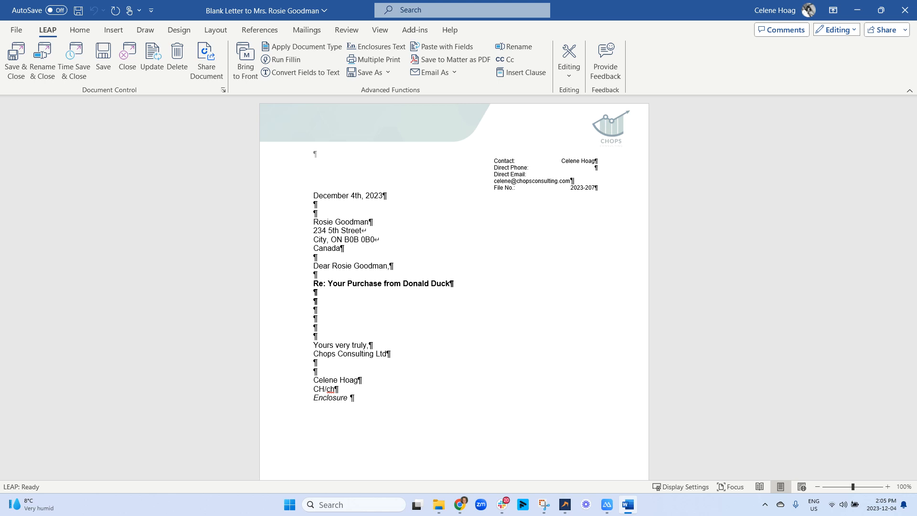
Save and close the letter with time recording, and check the new entry's billing units, billing rate and description.
left_click(82, 66)
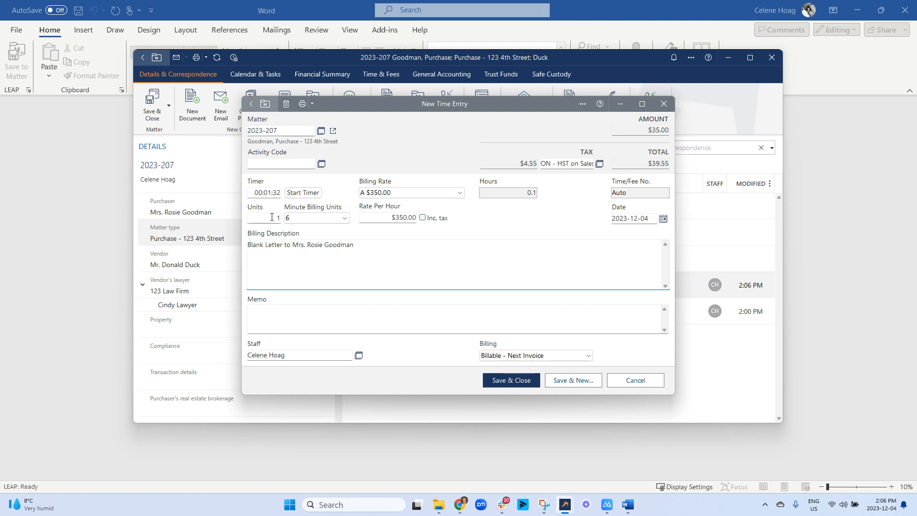
left_click(317, 220)
left_click(319, 221)
left_click(384, 194)
left_click(385, 195)
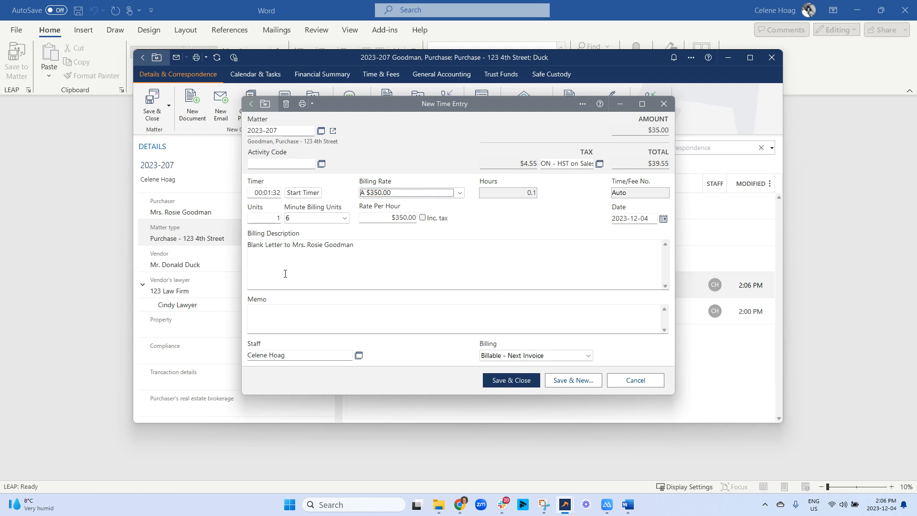
left_click_drag(247, 245, 398, 252)
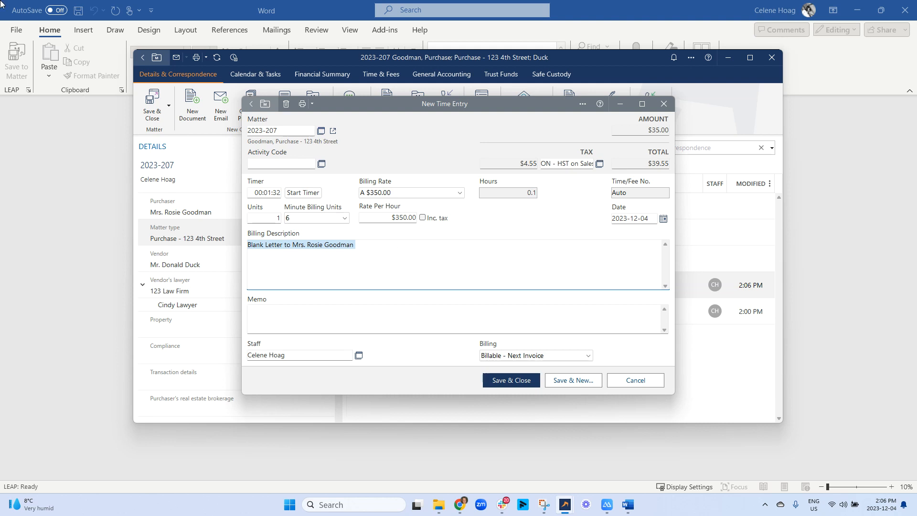
left_click(297, 263)
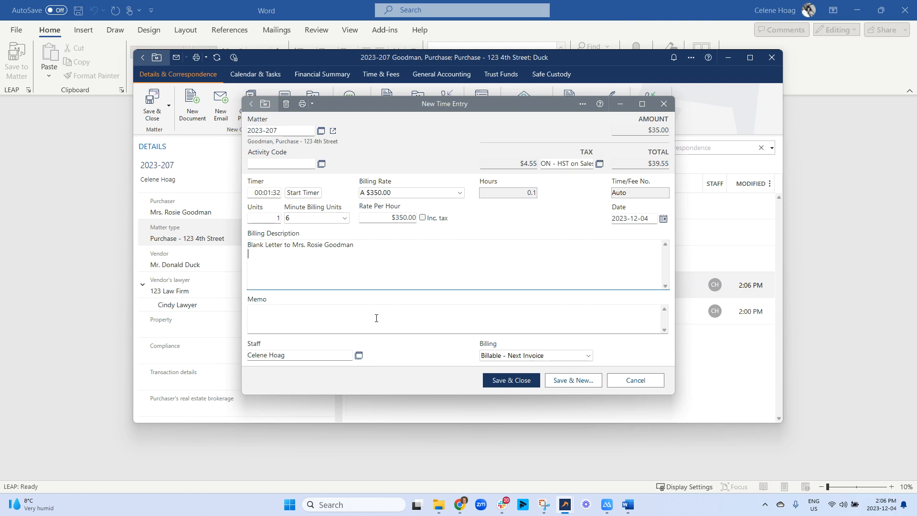
Check the billing choices, keep the time entry as Billable - Next Invoice, and save it.
left_click(523, 356)
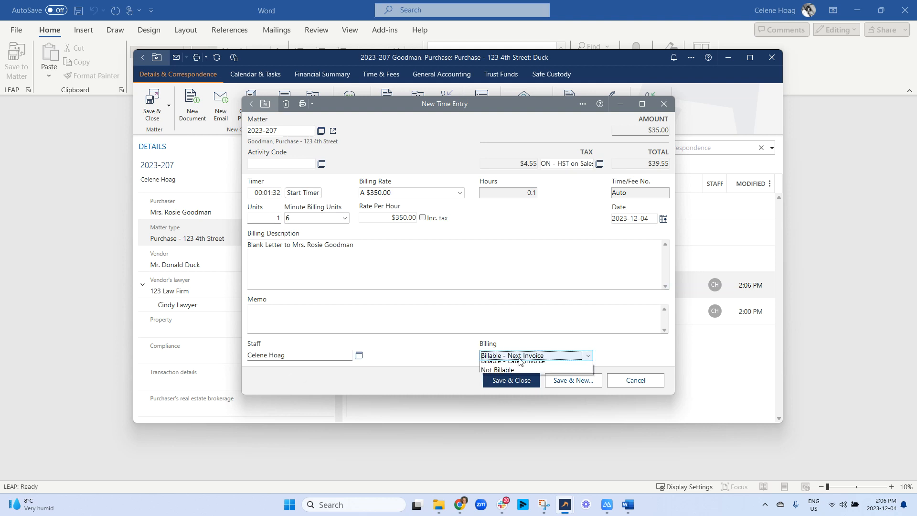
left_click(499, 366)
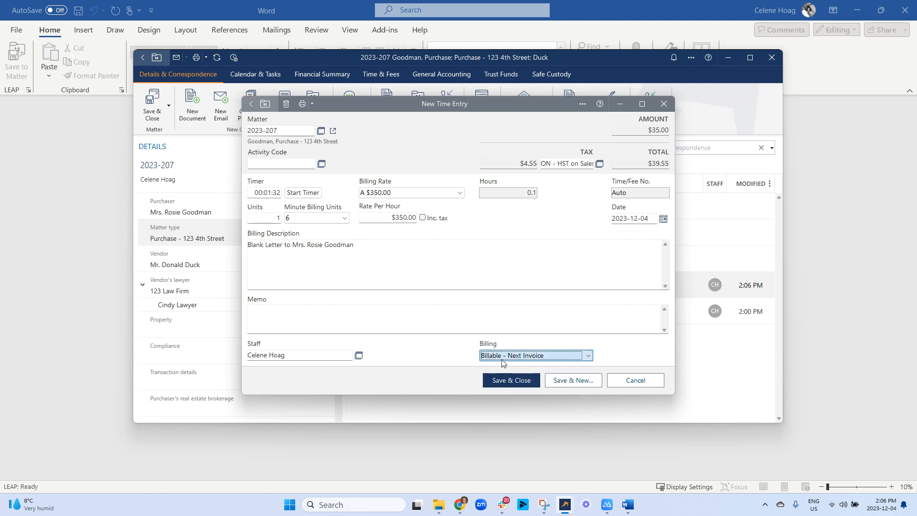
left_click(508, 378)
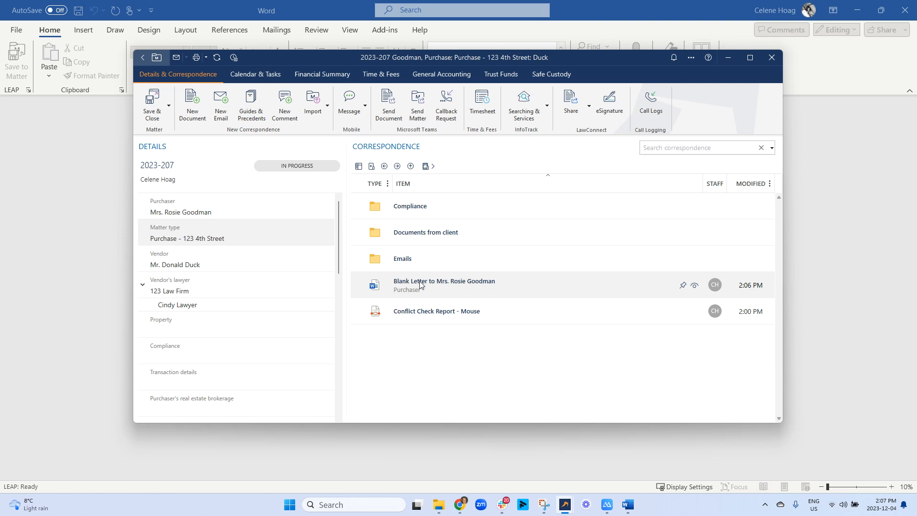
right_click(391, 354)
left_click(420, 370)
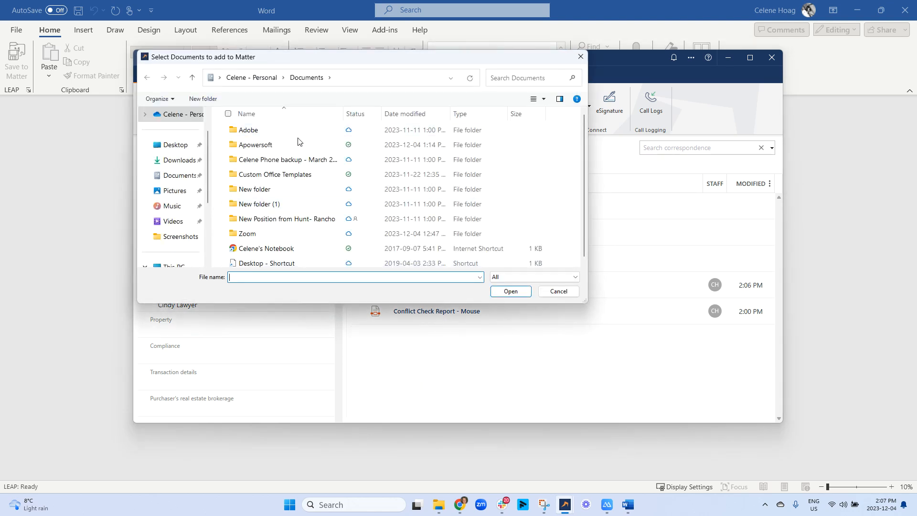
left_click(567, 297)
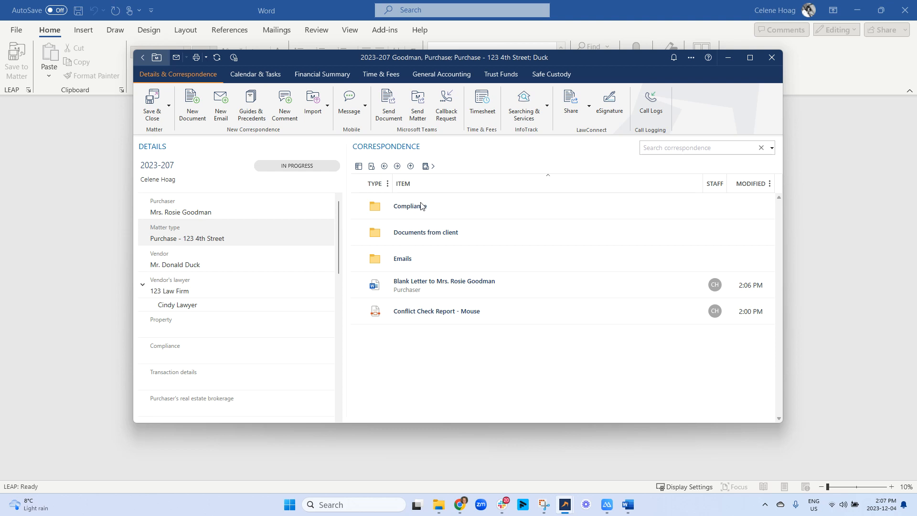
Switch to Word and create a blank document containing the text "Test Document".
left_click(630, 507)
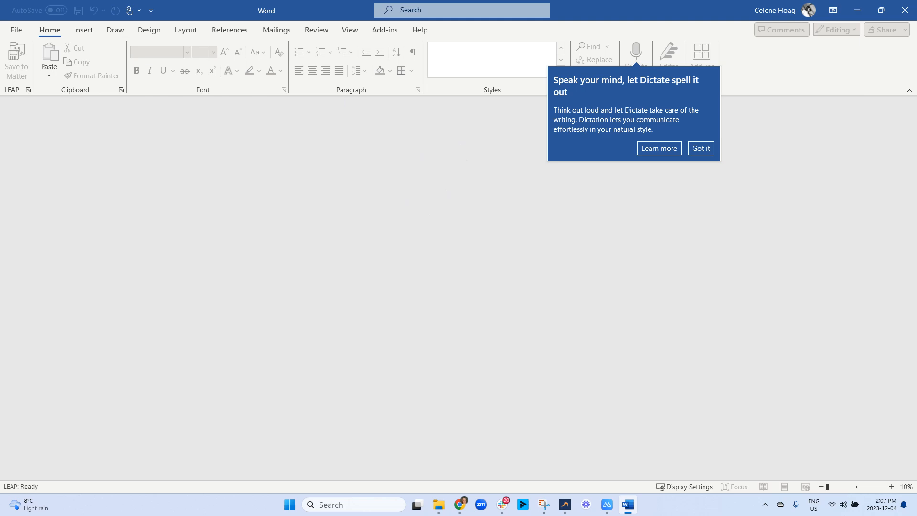
left_click(16, 31)
left_click(49, 79)
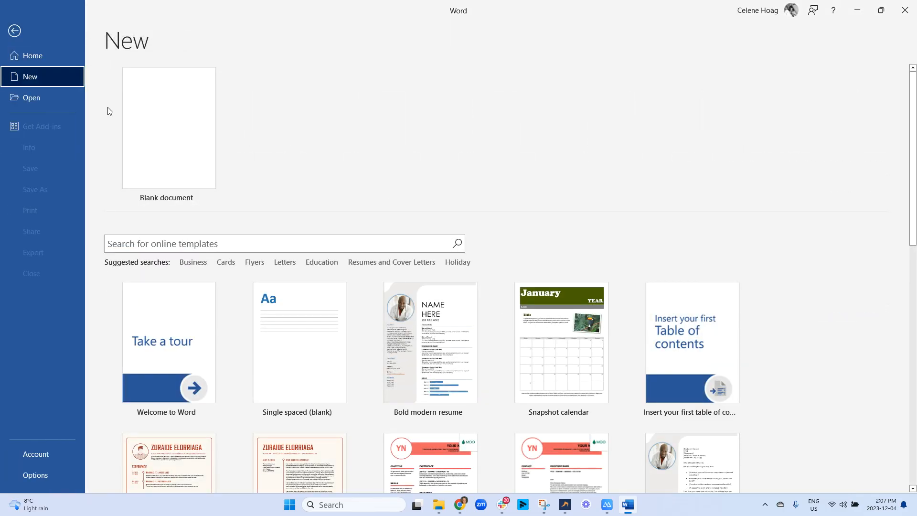
left_click(163, 124)
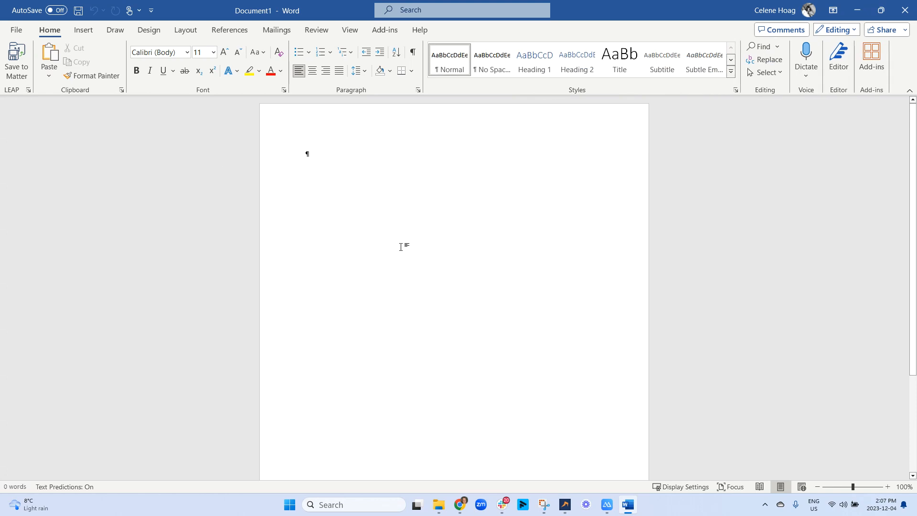
type("Test Document")
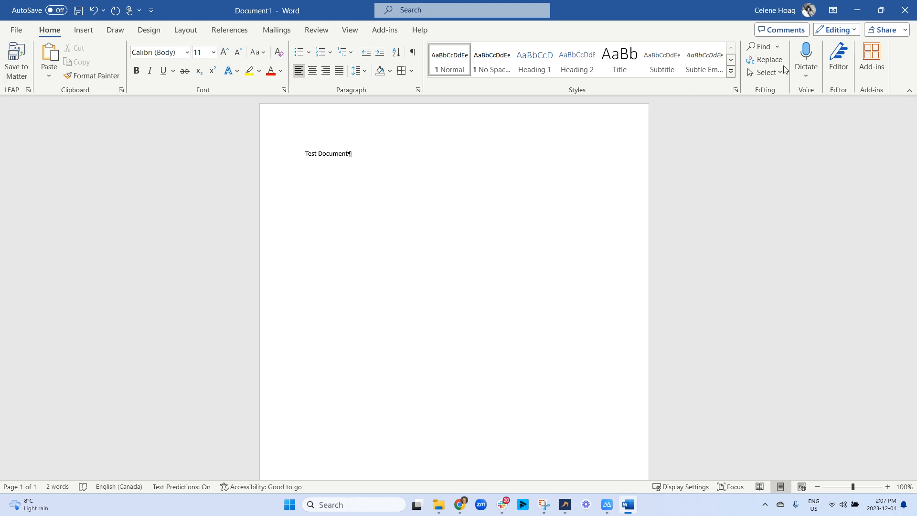
Find the purchaser's matter by name, save the test document to its Home folder, and save and close it.
left_click(17, 69)
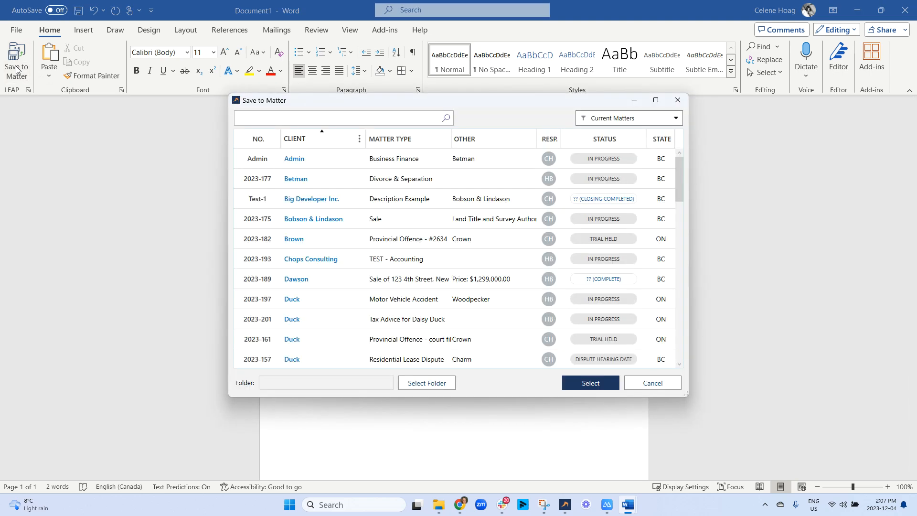
scroll(286, 276, "down", 12)
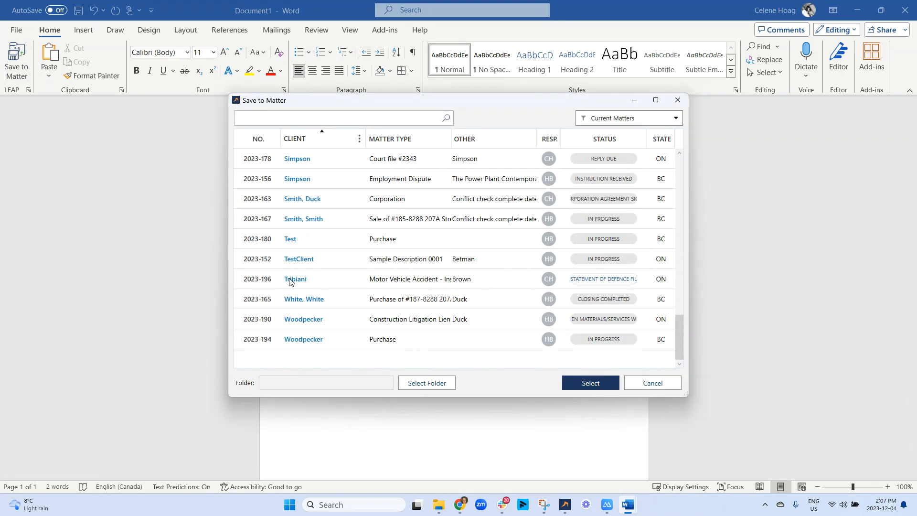
scroll(289, 282, "up", 12)
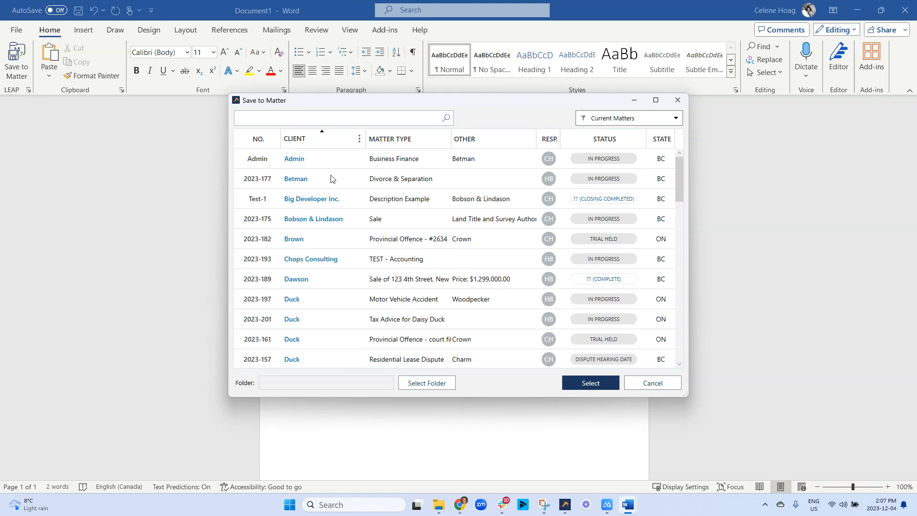
type("Rosie")
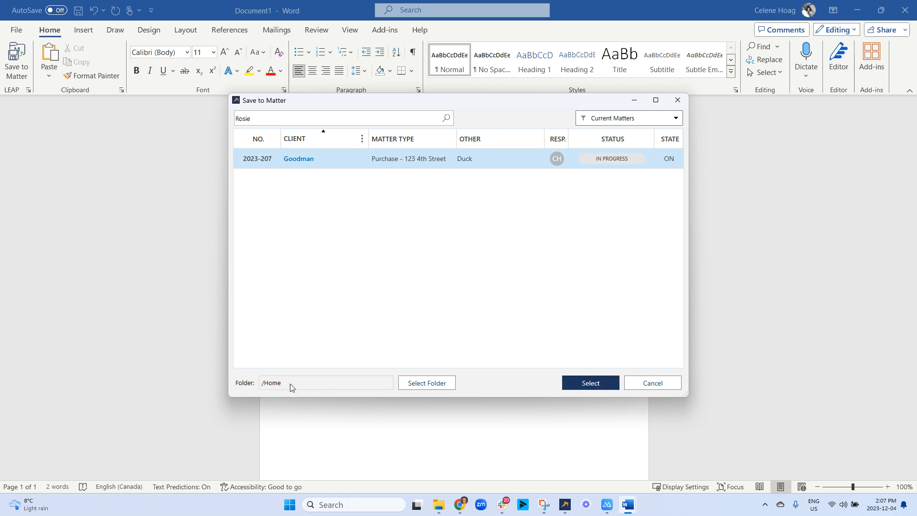
left_click(592, 382)
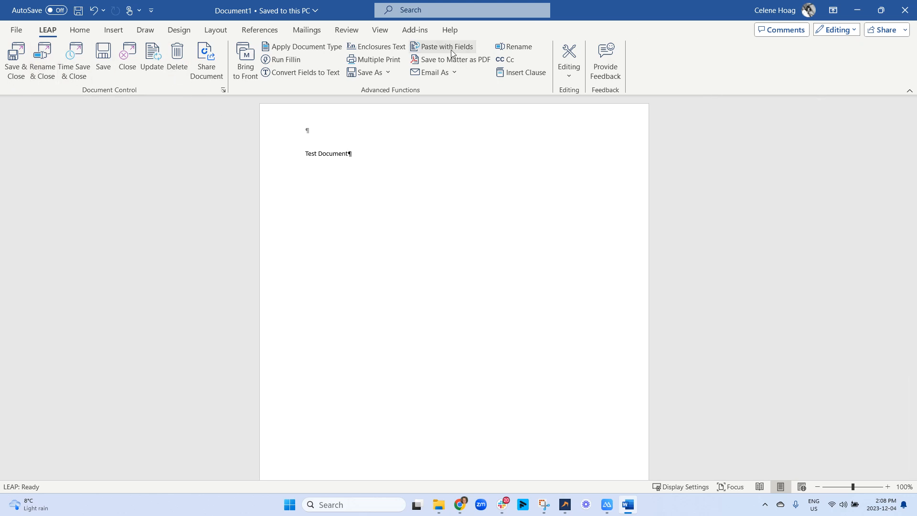
left_click(16, 59)
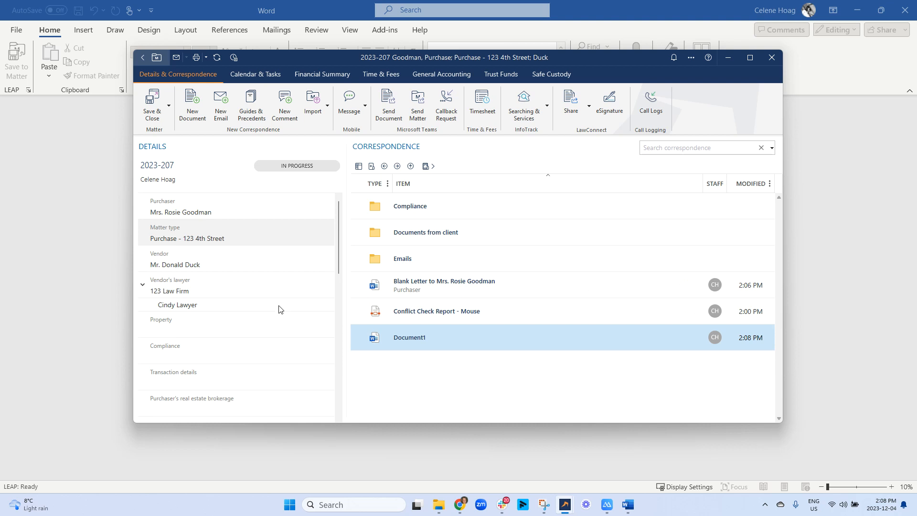
left_click(30, 194)
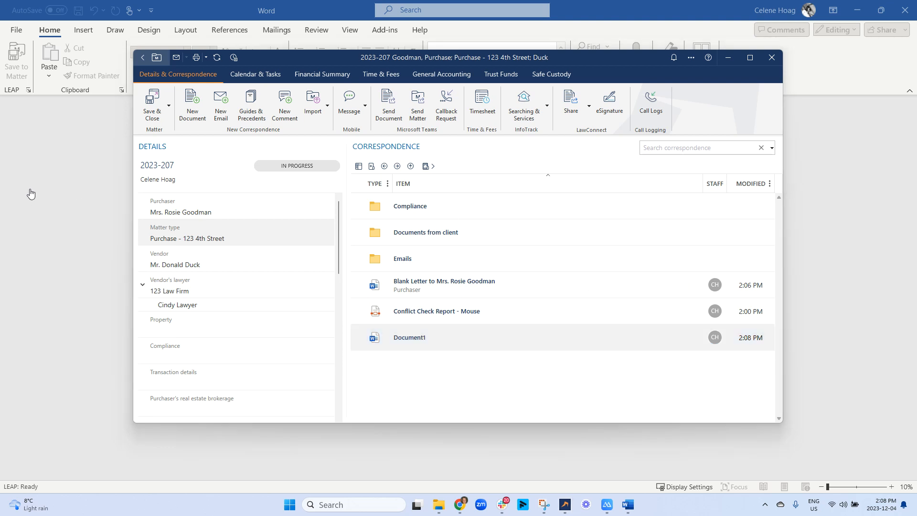
Create a new email from the matter and check its subject line and recipient suggestions.
left_click(220, 103)
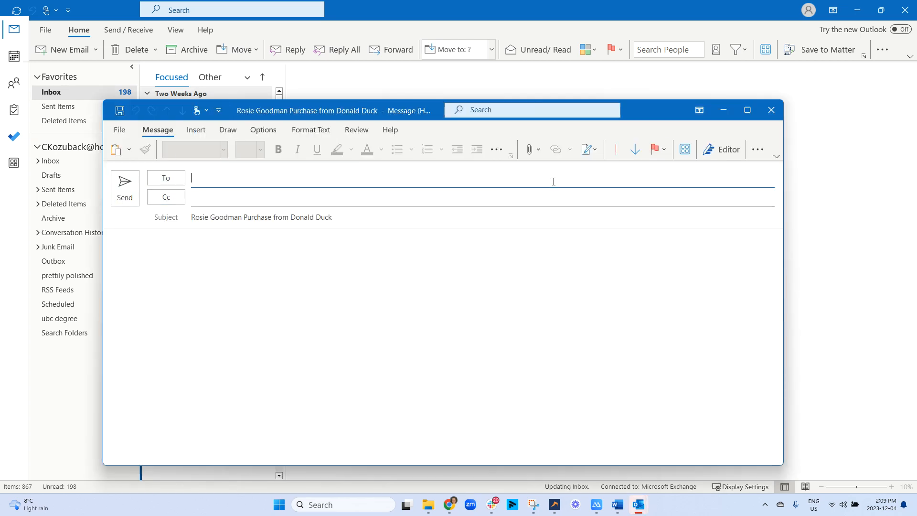
left_click(220, 174)
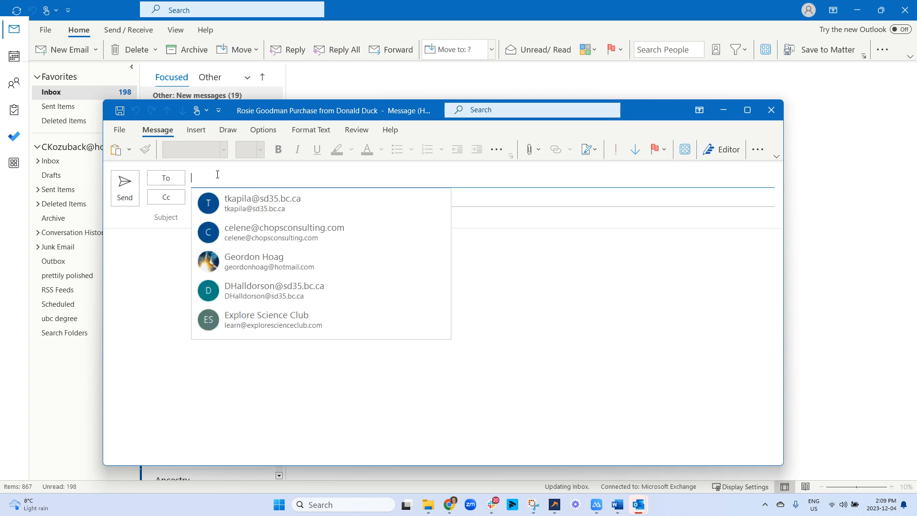
left_click(186, 232)
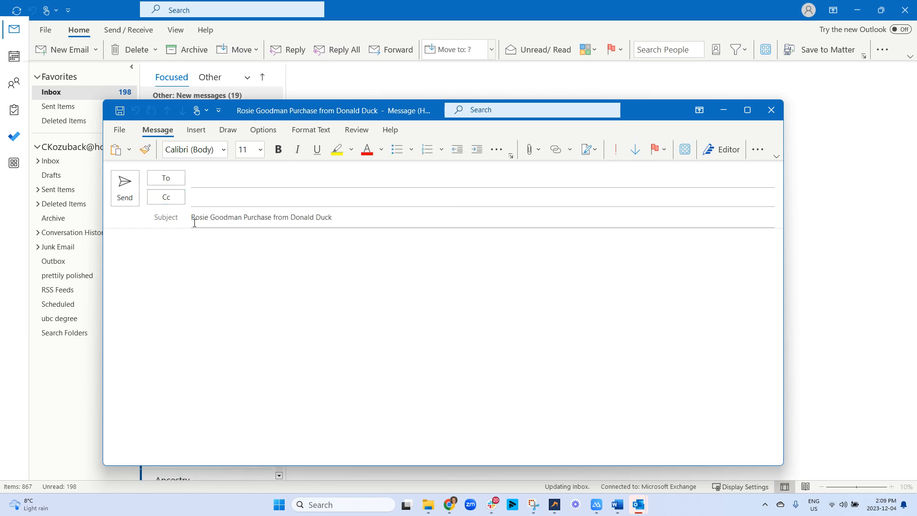
left_click_drag(195, 223, 481, 222)
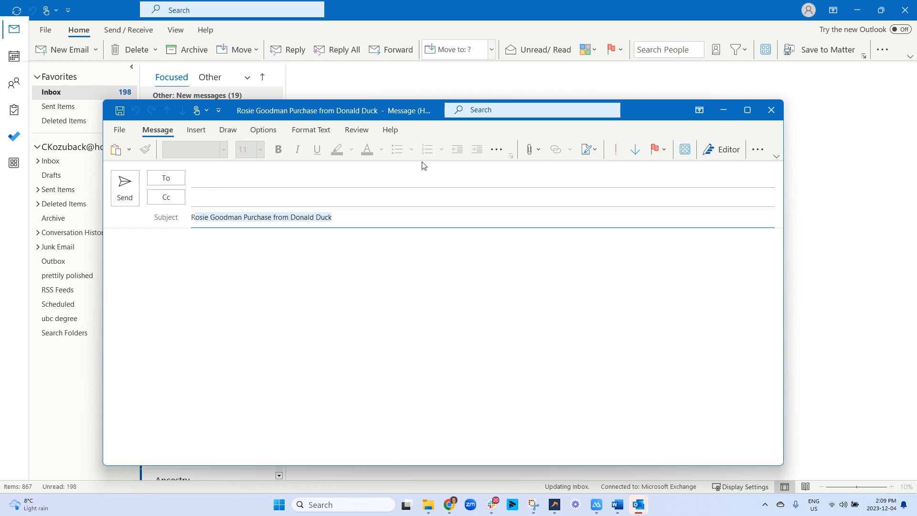
left_click(345, 177)
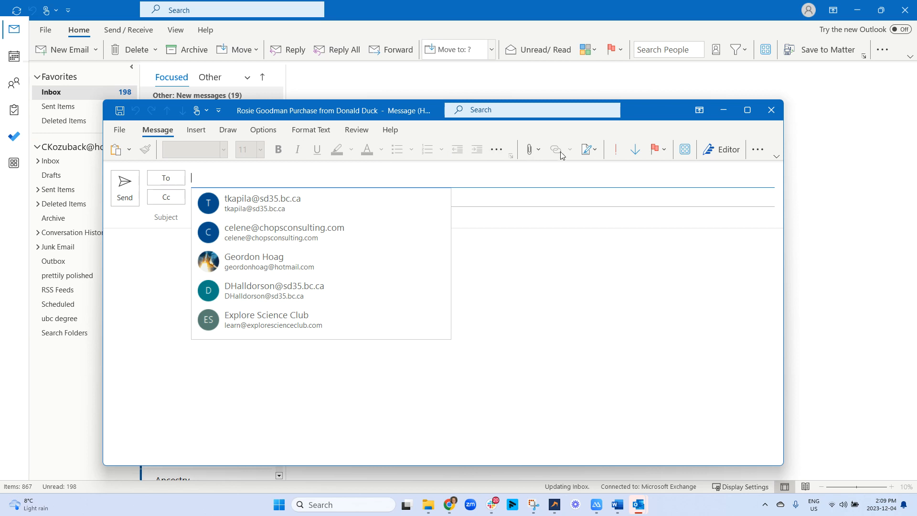
left_click(302, 174)
left_click(669, 296)
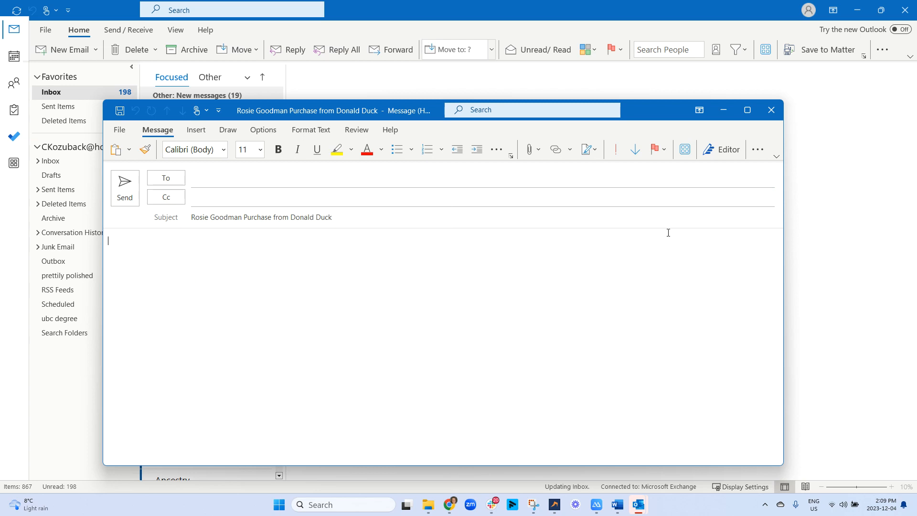
Review the LEAP automation options for Outlook, including the email settings, and cancel out of them.
left_click(864, 58)
left_click(866, 56)
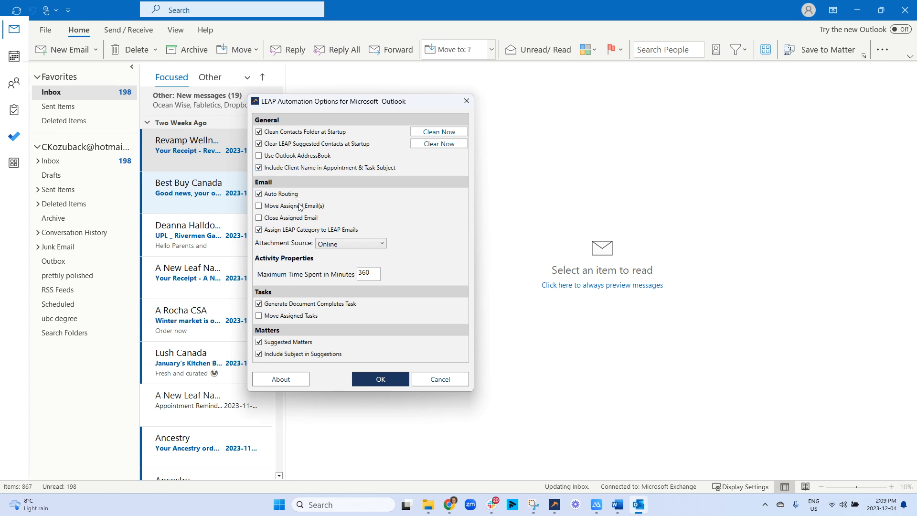
left_click(445, 382)
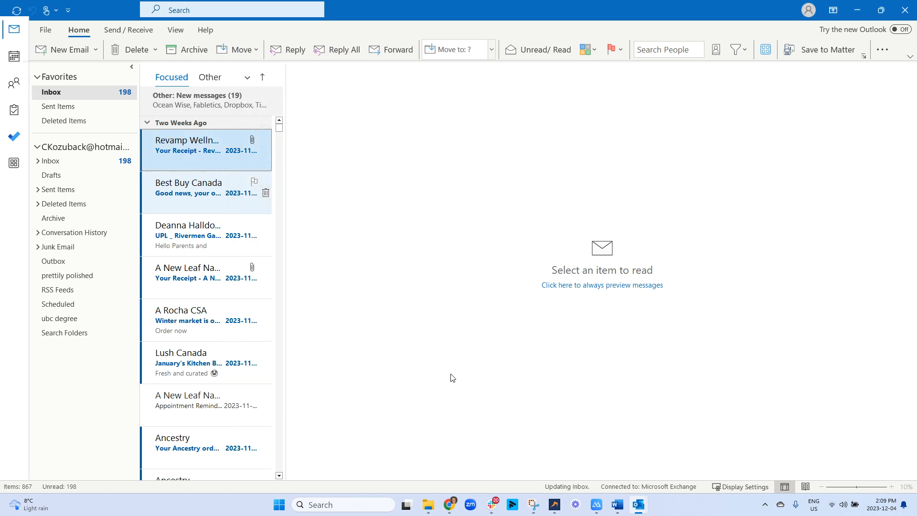
Return to the matter email, fill in the suggested recipient's email address, and enter "Test email" as the message body.
mouse_move(639, 504)
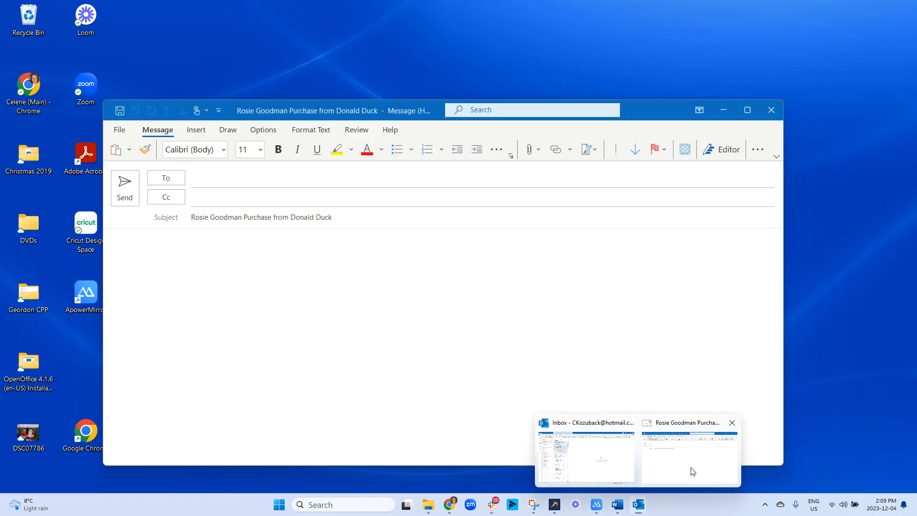
left_click(692, 471)
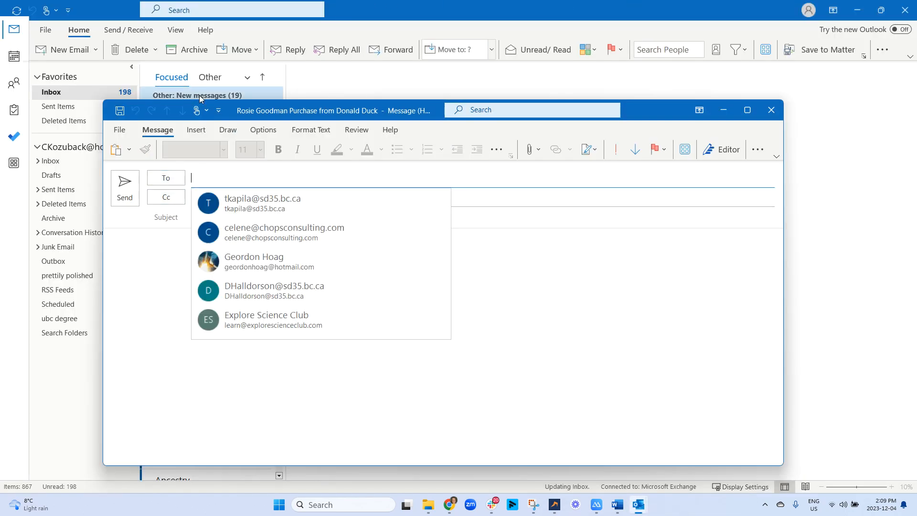
type("ce")
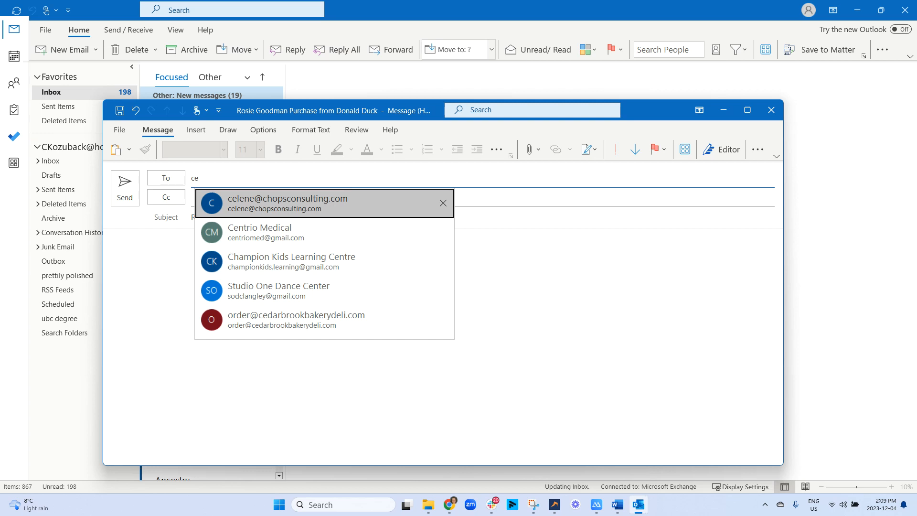
key("Return")
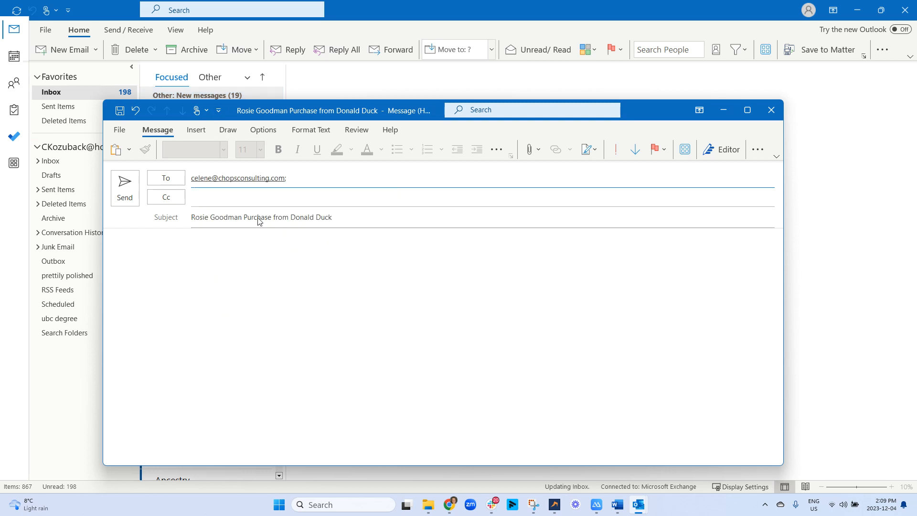
left_click(239, 269)
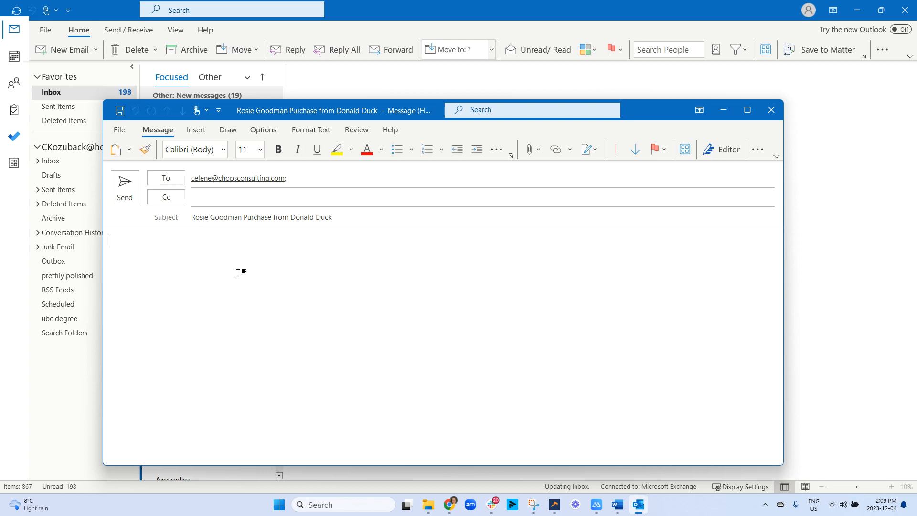
type("Test email")
Close the reminders window and show the email's additional LEAP commands, such as Time & Send.
left_click(757, 149)
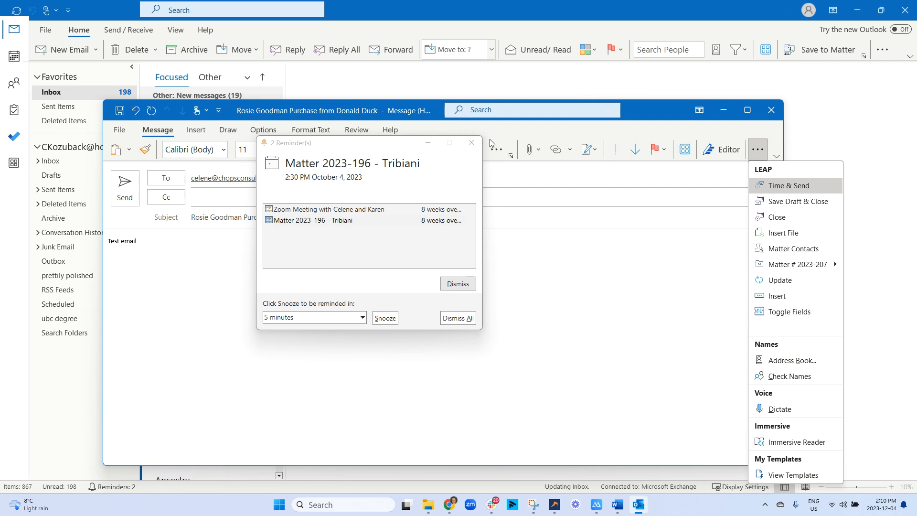
left_click(472, 143)
left_click(477, 147)
left_click(757, 149)
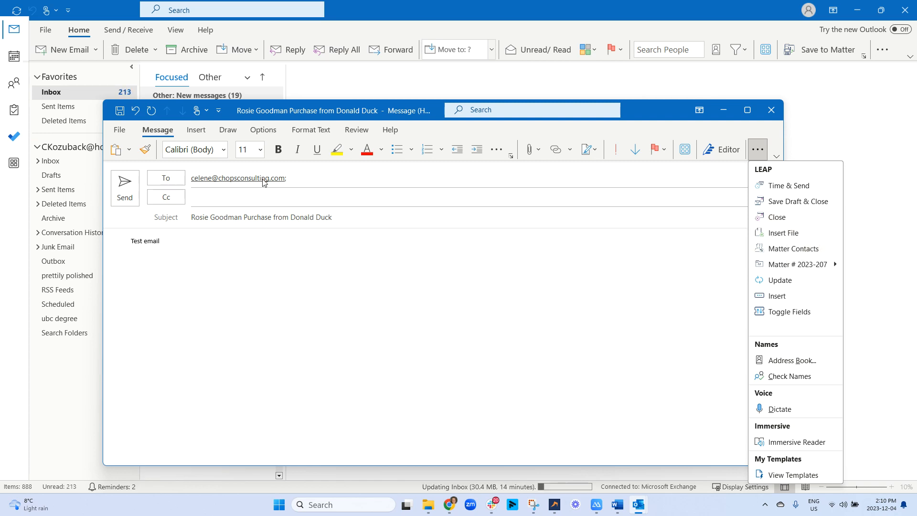
Open the matter contacts for the email, select the other side's contact, and confirm the recipient selection.
left_click(787, 251)
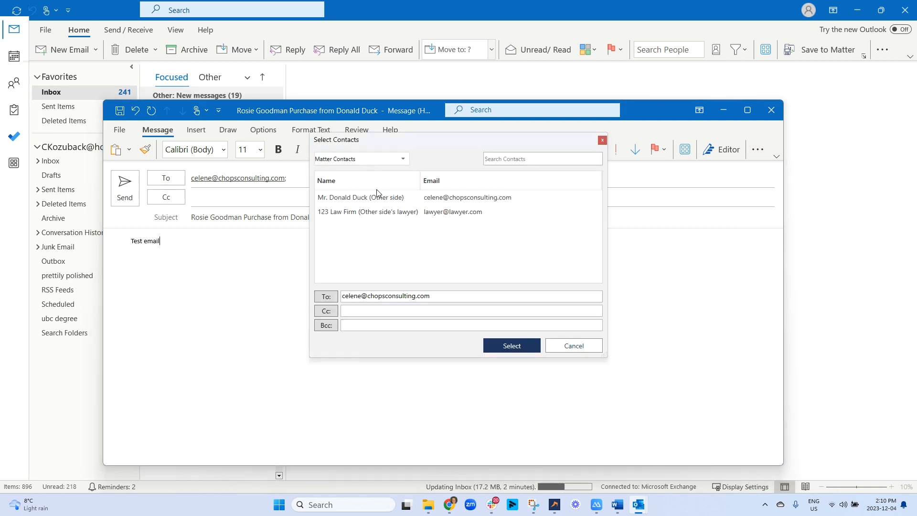
left_click(490, 203)
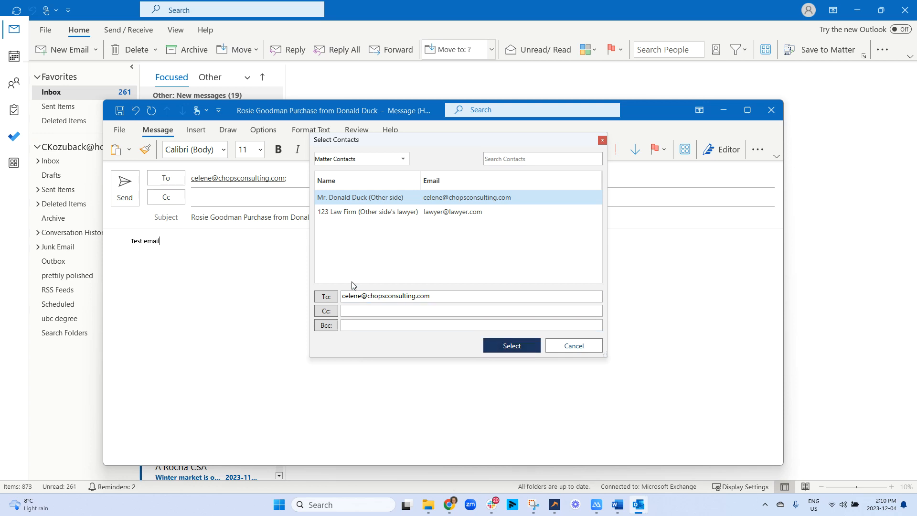
left_click(505, 351)
Show the LEAP field list beside the email, switch it to the Client table, and close the reminders window.
left_click(762, 157)
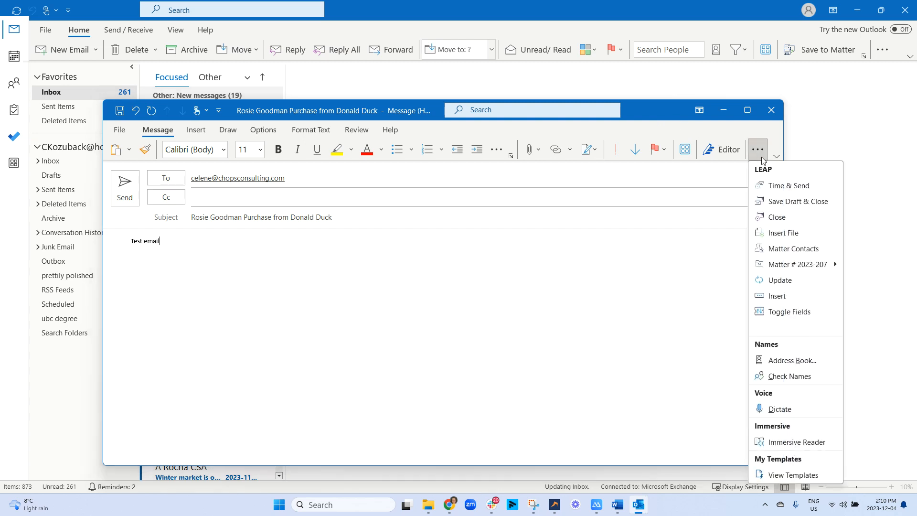
mouse_move(814, 266)
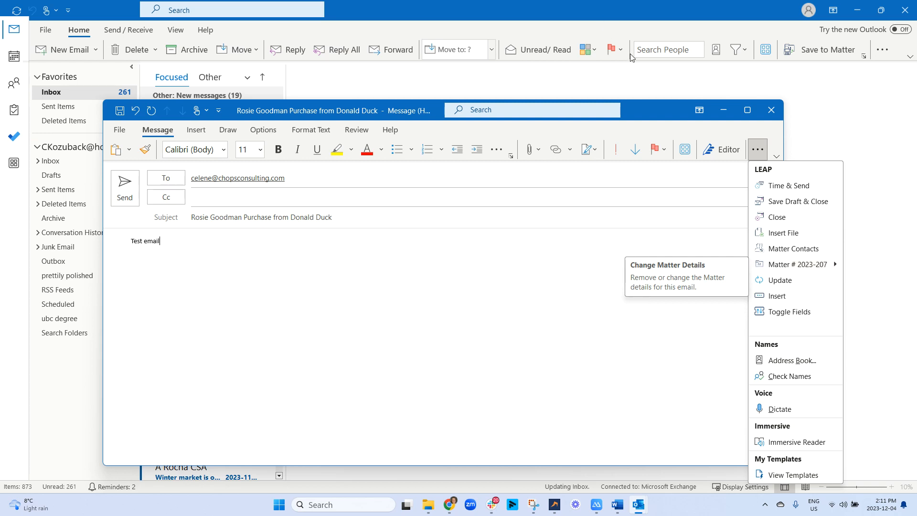
left_click(788, 299)
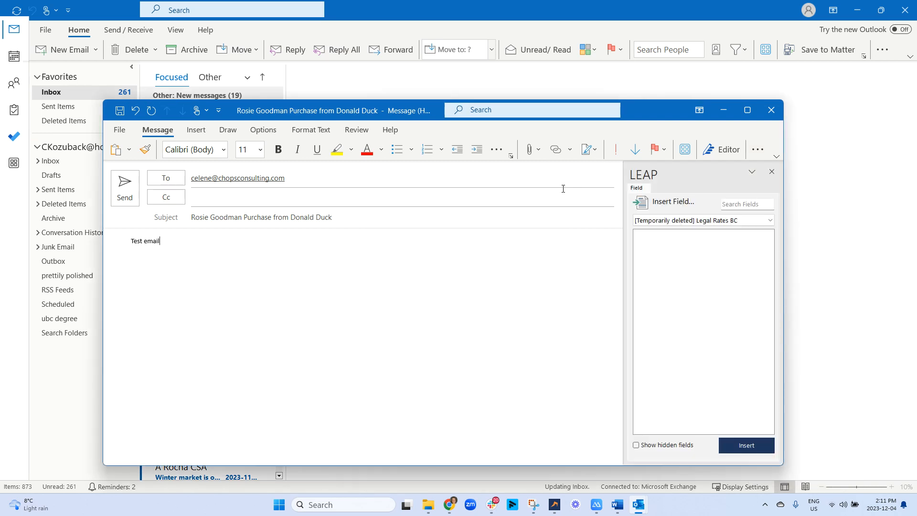
left_click(716, 221)
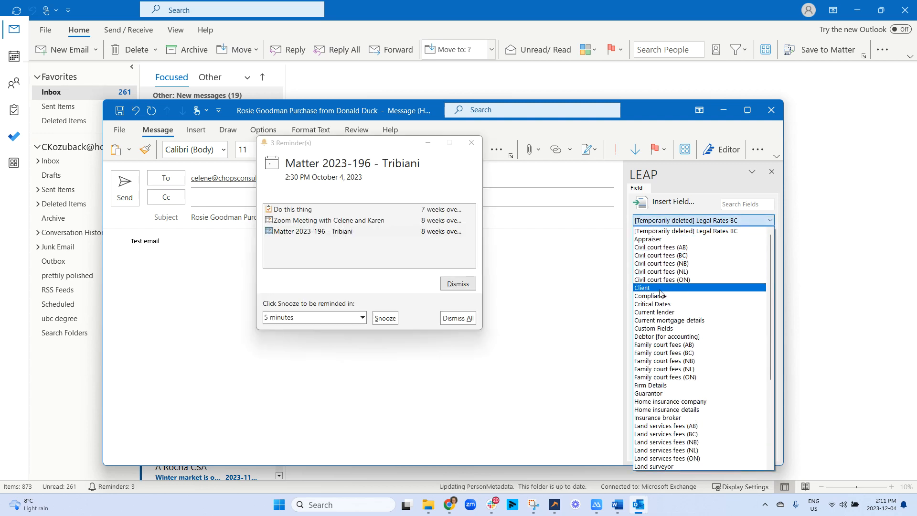
left_click(663, 288)
left_click(472, 143)
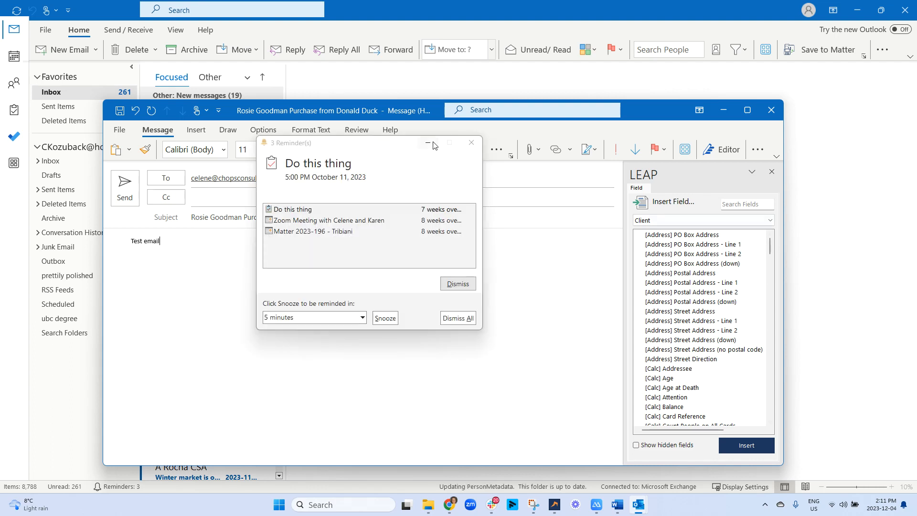
left_click(471, 143)
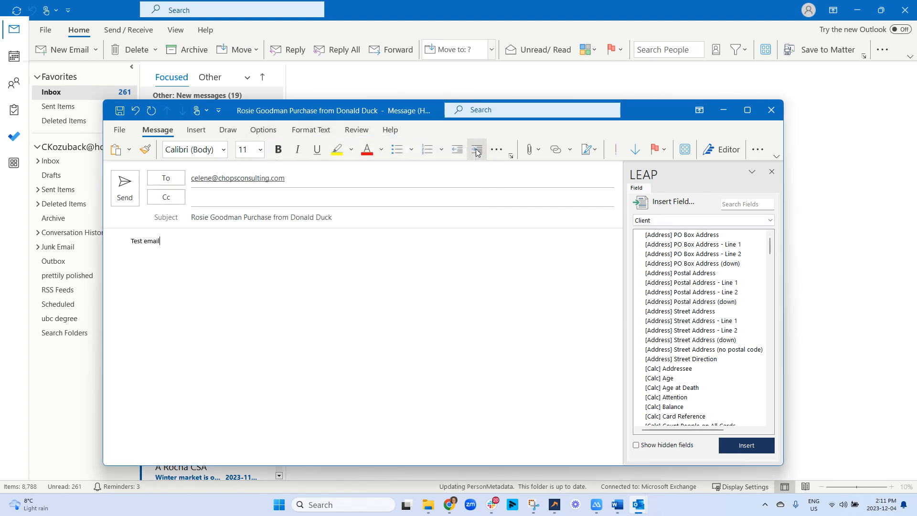
Insert the client's "[Calc] Full Name & Address" field after "Test email" in the message body.
scroll(693, 354, "down", 4)
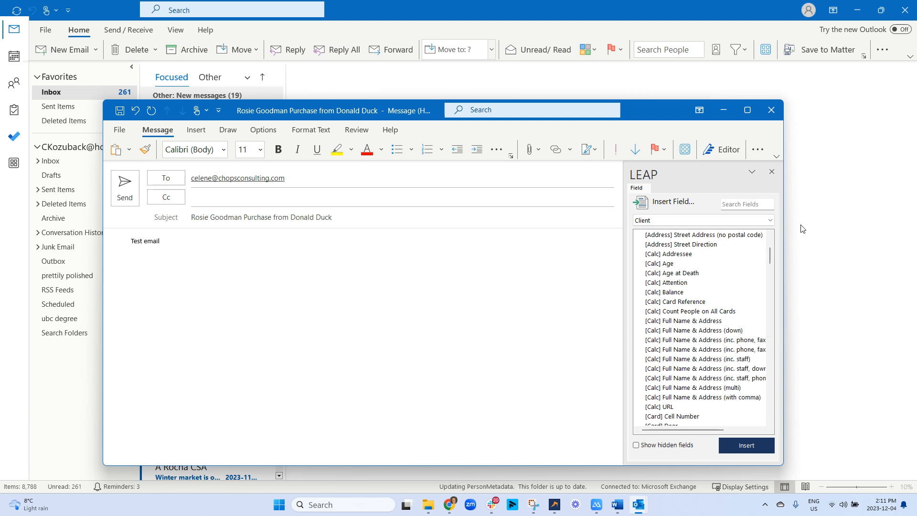
left_click(677, 321)
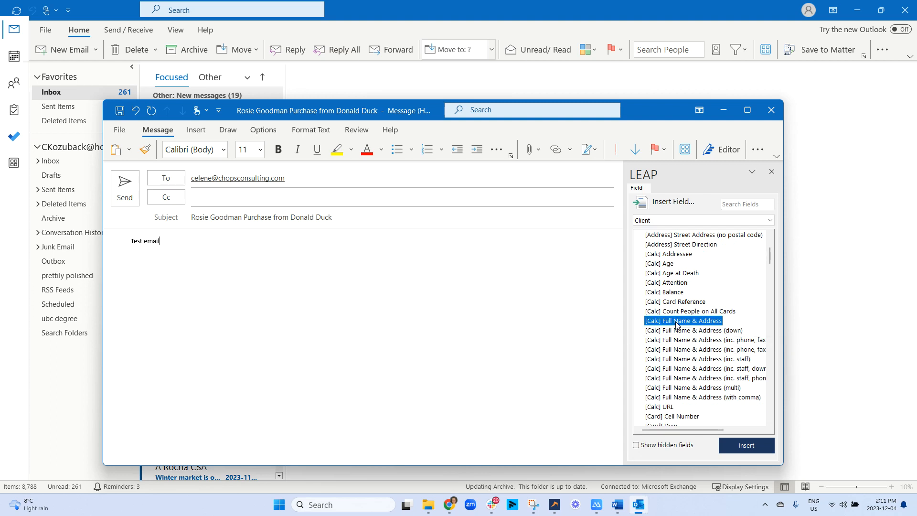
left_click(757, 445)
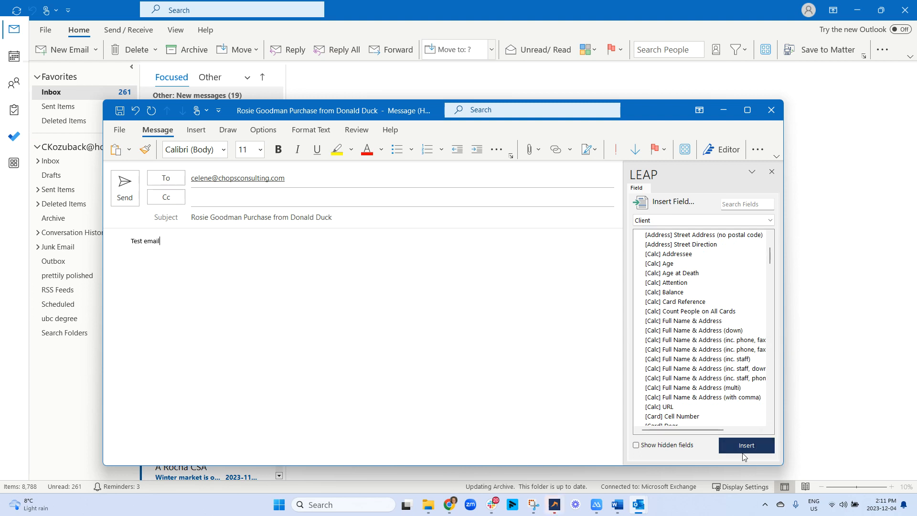
left_click(160, 243)
key("Return")
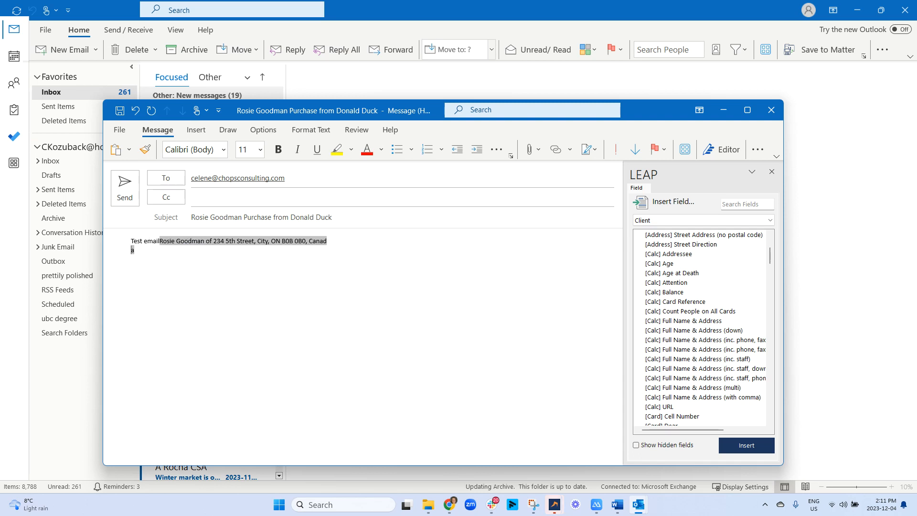
Place the inserted client name and address on its own line, with a blank line below "Test email".
key("ctrl+z")
key("Left")
key("Right")
key("Return")
key("Return")
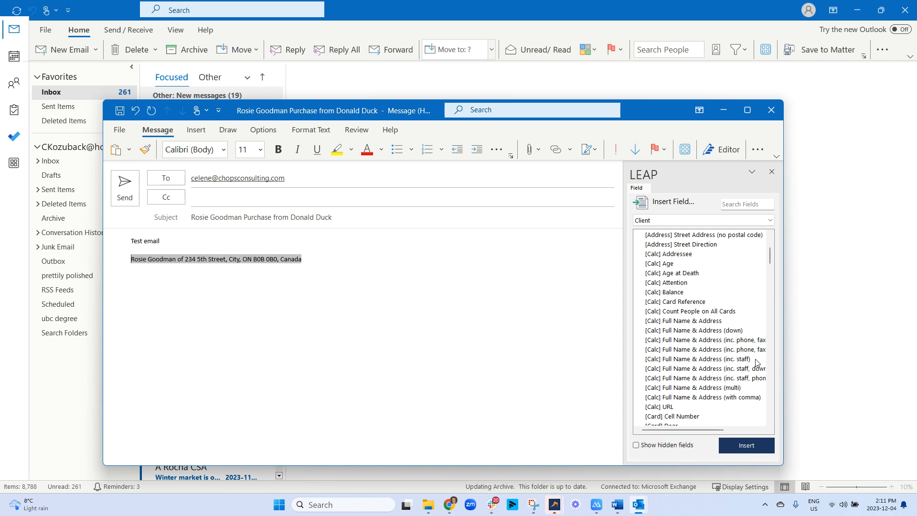
Look through the available Client fields, including the full name and address variants and the grammar, people and staff fields.
left_click(693, 350)
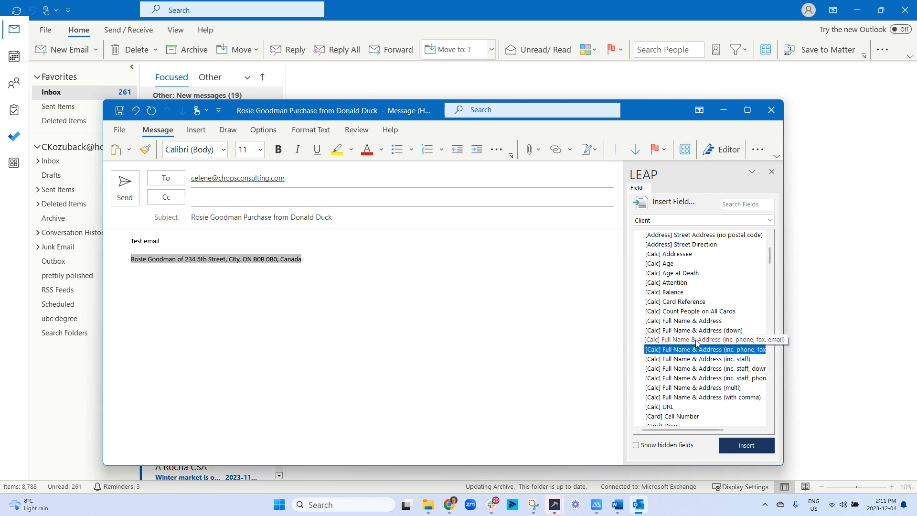
left_click(696, 340)
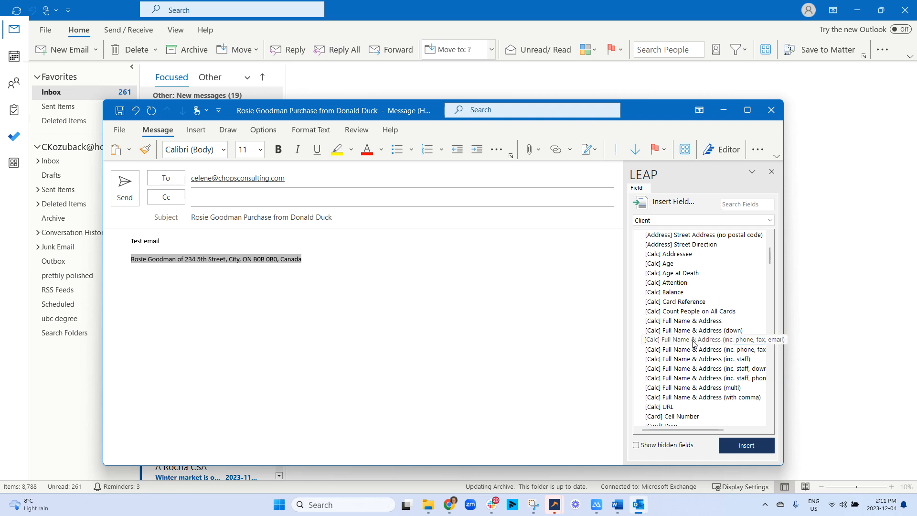
scroll(695, 341, "down", 4)
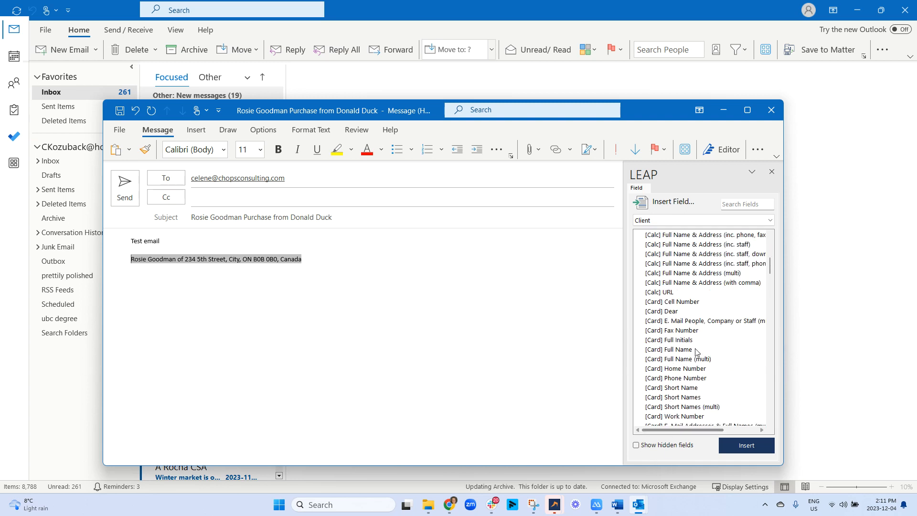
scroll(697, 305, "up", 10)
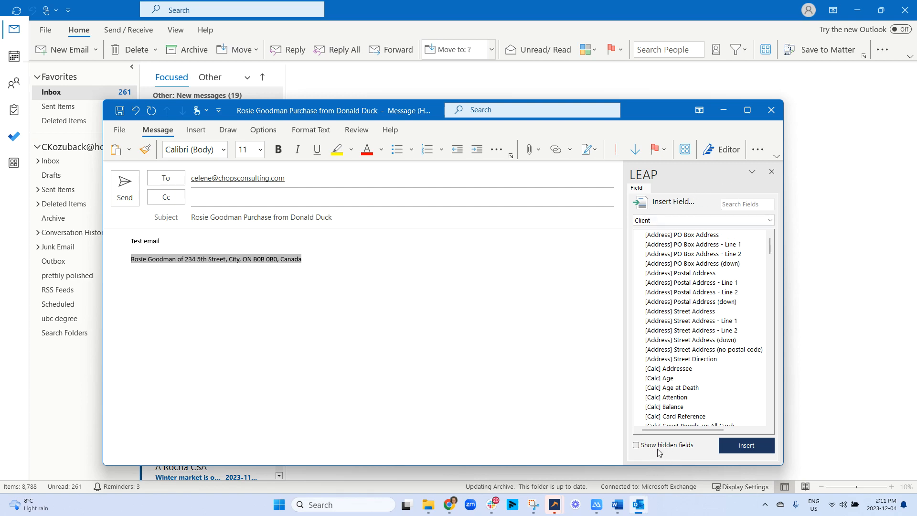
scroll(657, 373, "down", 15)
scroll(657, 353, "down", 20)
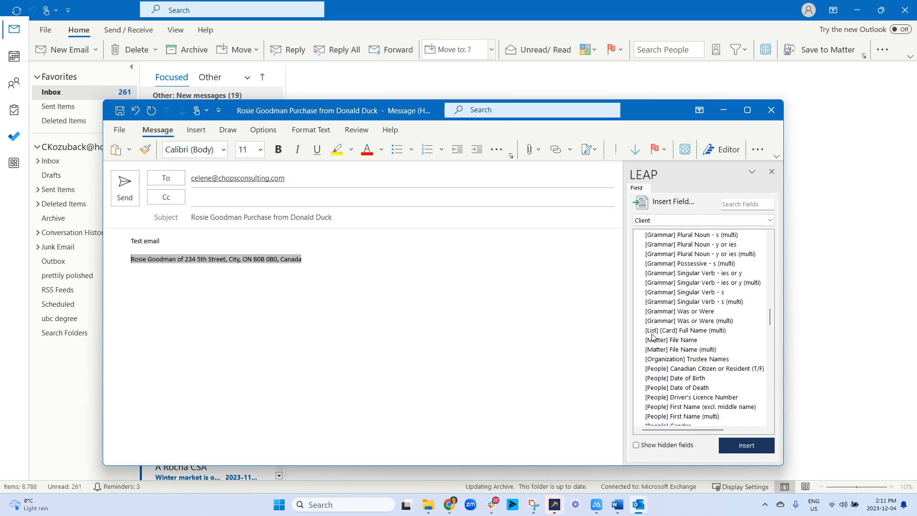
scroll(679, 388, "down", 3)
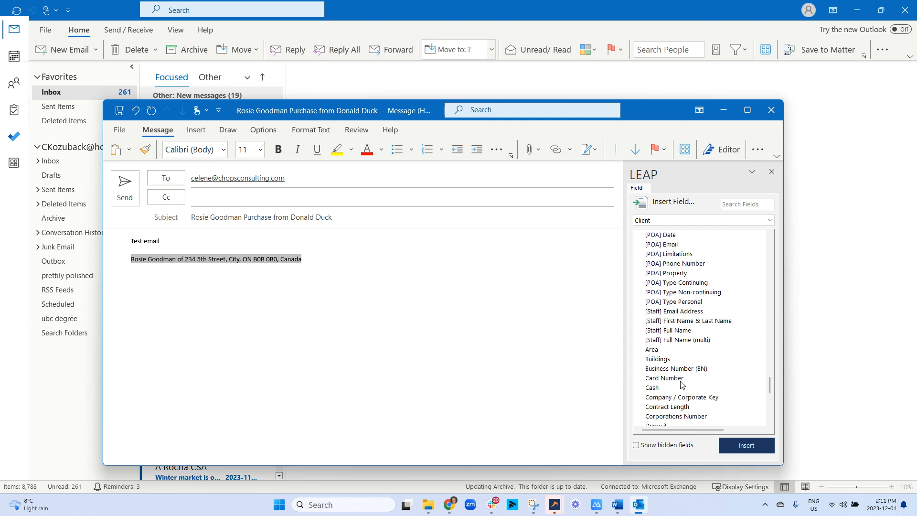
Switch the field list to the Firm Details table and look through its fields.
left_click(707, 223)
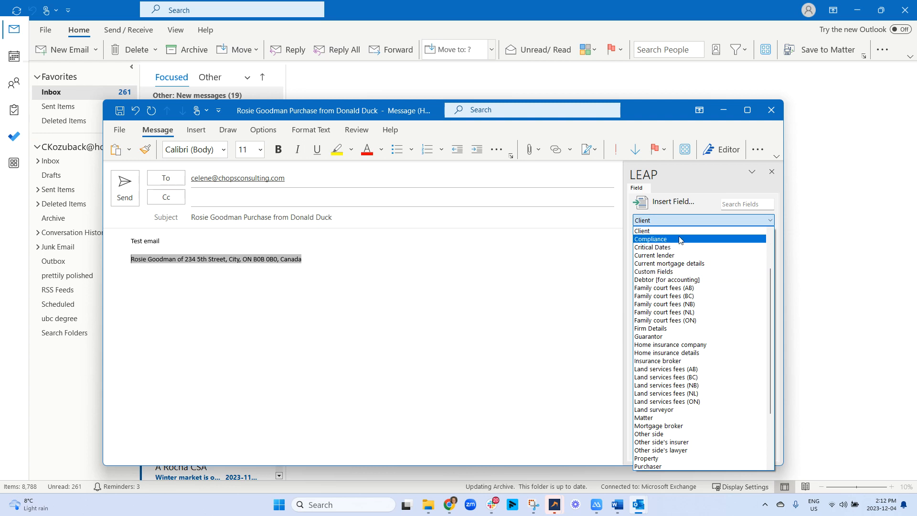
scroll(683, 267, "down", 3)
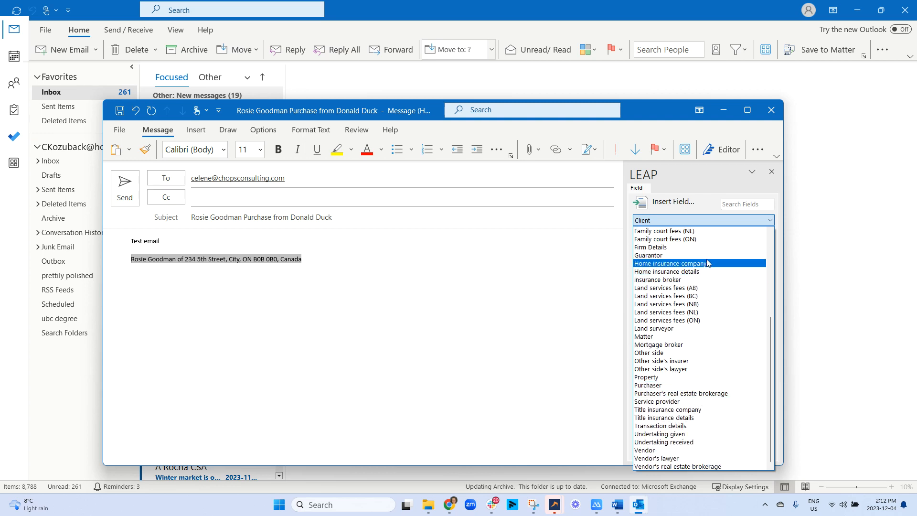
left_click(712, 246)
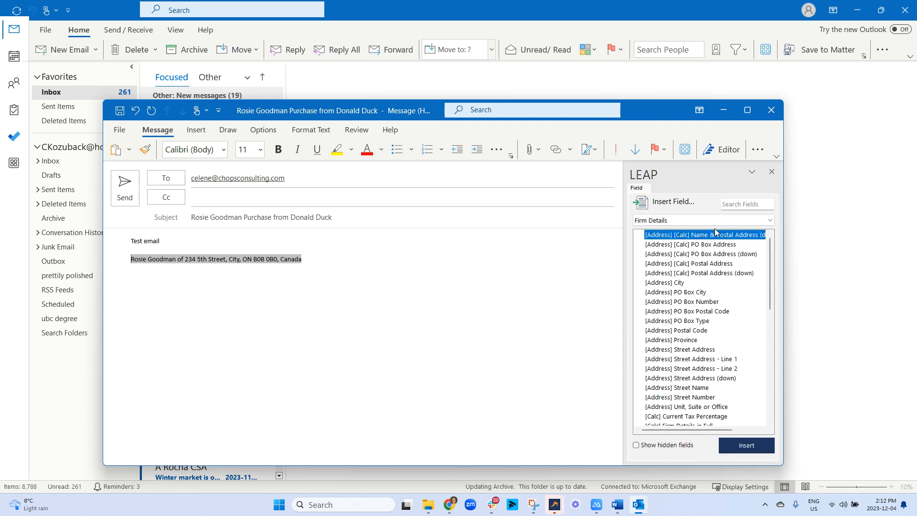
scroll(680, 332, "down", 5)
scroll(680, 331, "down", 5)
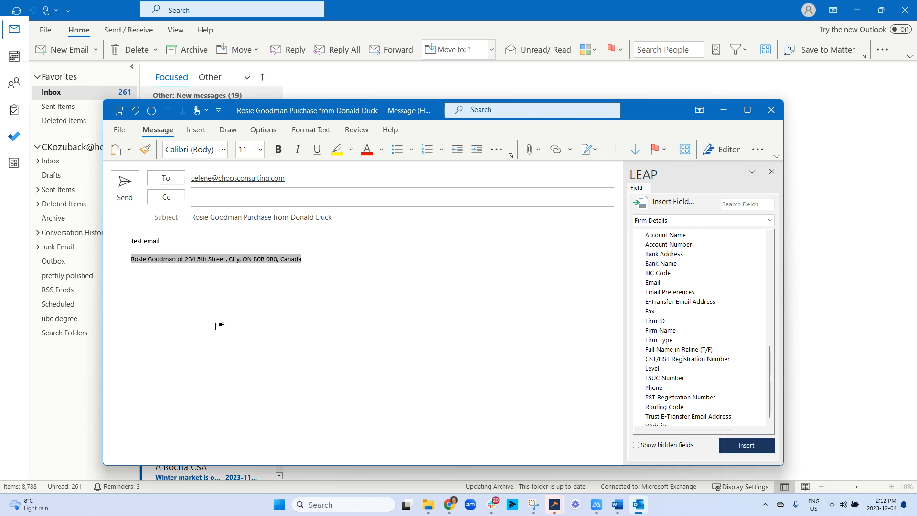
Send the email and return to the matter to check that it is filed in the correspondence.
left_click(125, 187)
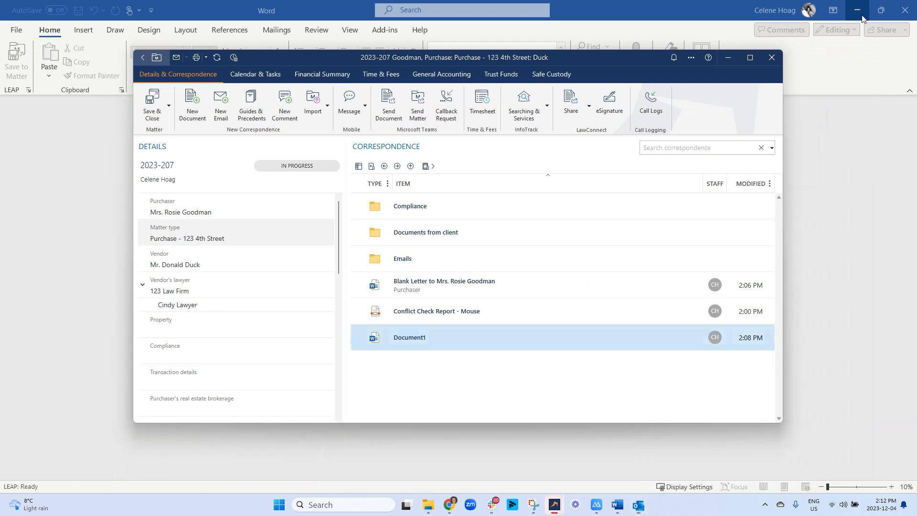
left_click(858, 10)
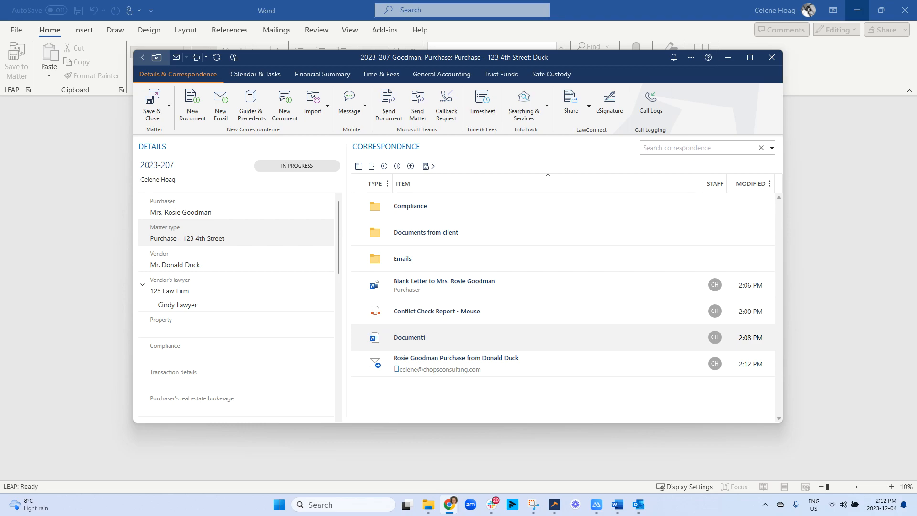
Switch to Gmail, open the received matter email, send the reply "Thanks!", and return to the matter.
left_click_drag(916, 62, 341, 9)
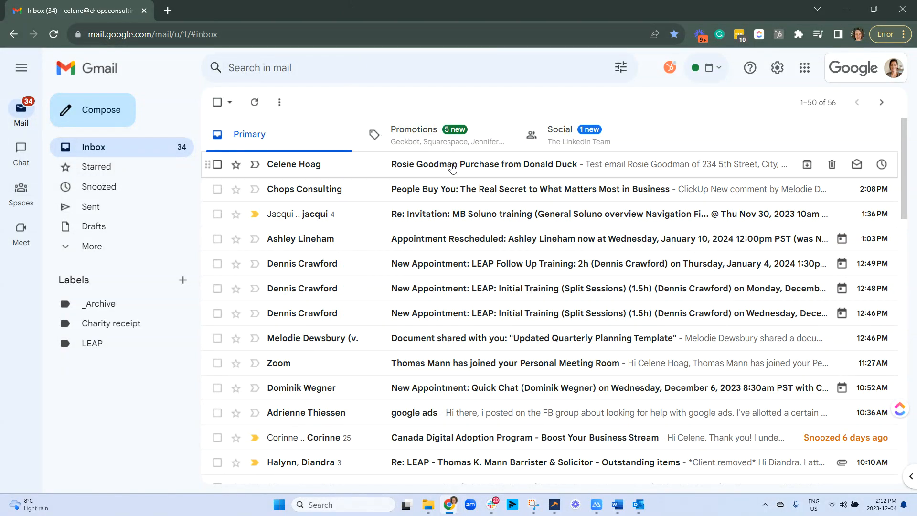
left_click(633, 167)
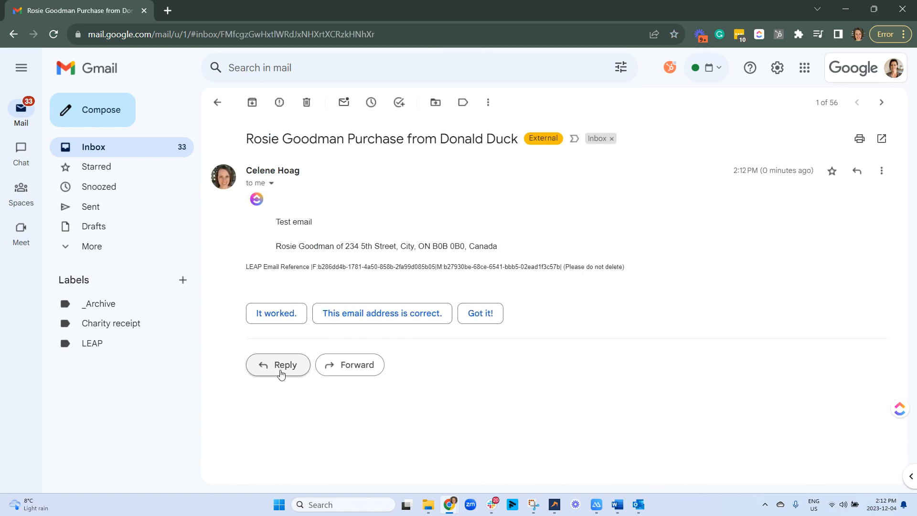
left_click(280, 369)
type("T")
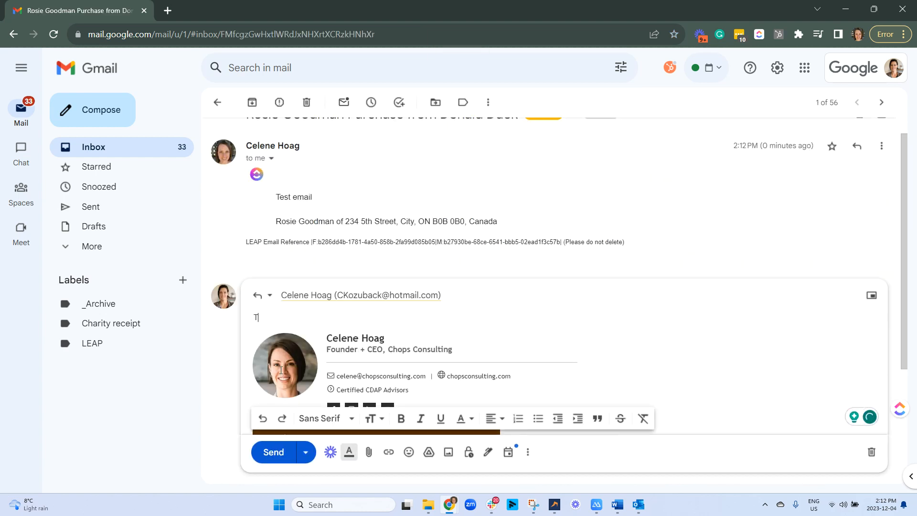
type("hanks!")
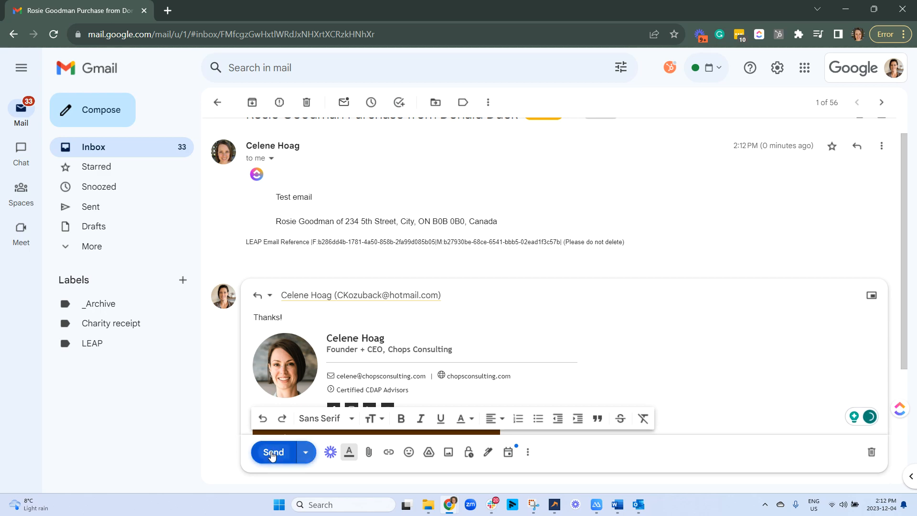
left_click(272, 454)
left_click_drag(92, 11, 69, 0)
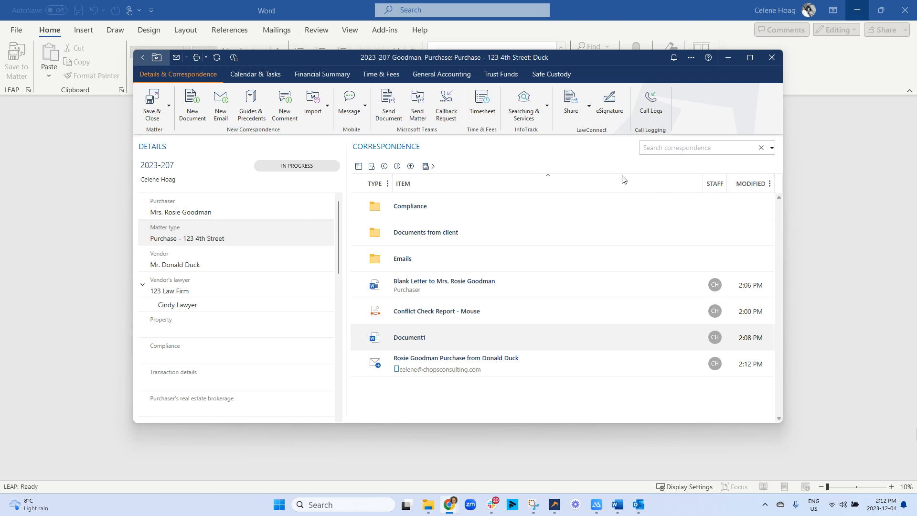
Switch to Outlook, open the clinic's receipt email with the PDF attachment, and close the new-mail notification.
left_click(428, 391)
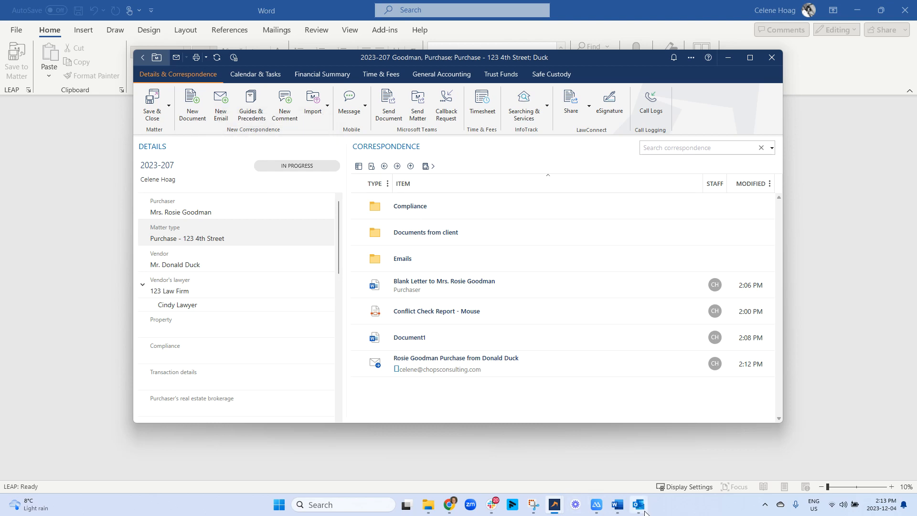
mouse_move(640, 507)
left_click(658, 467)
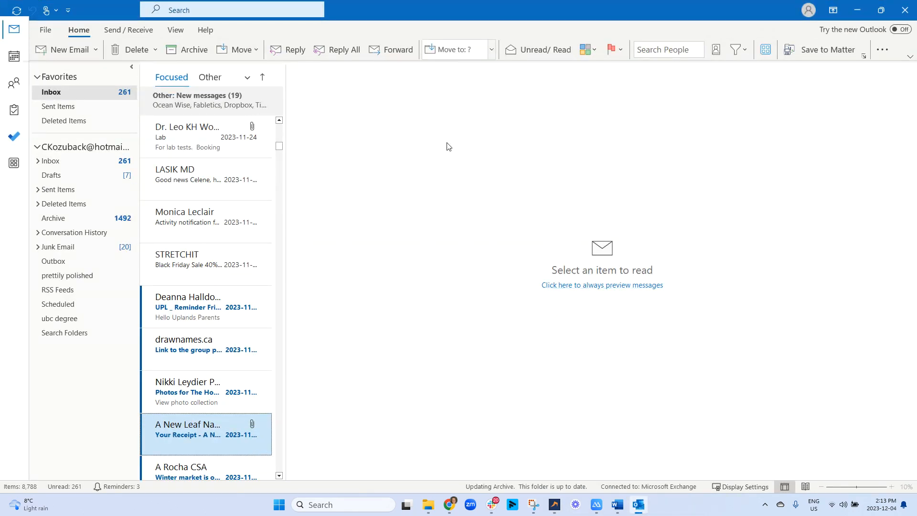
scroll(209, 153, "down", 4)
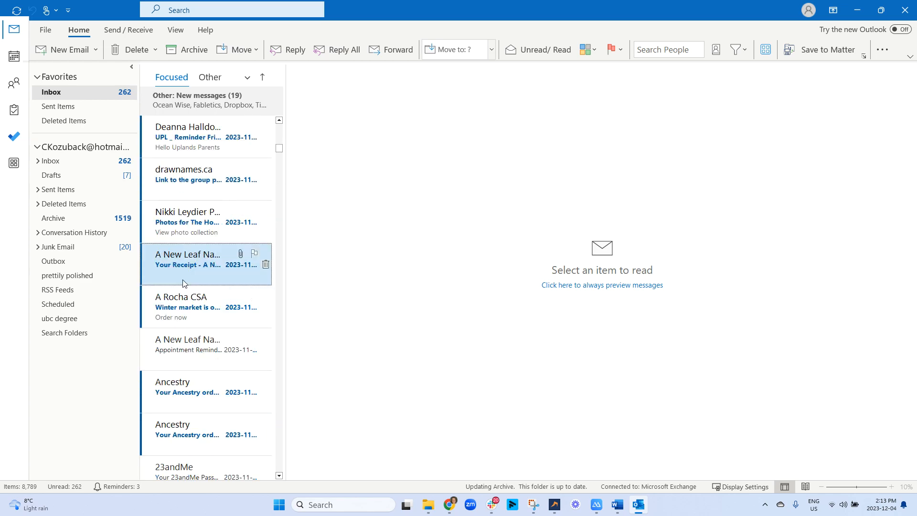
left_click(182, 260)
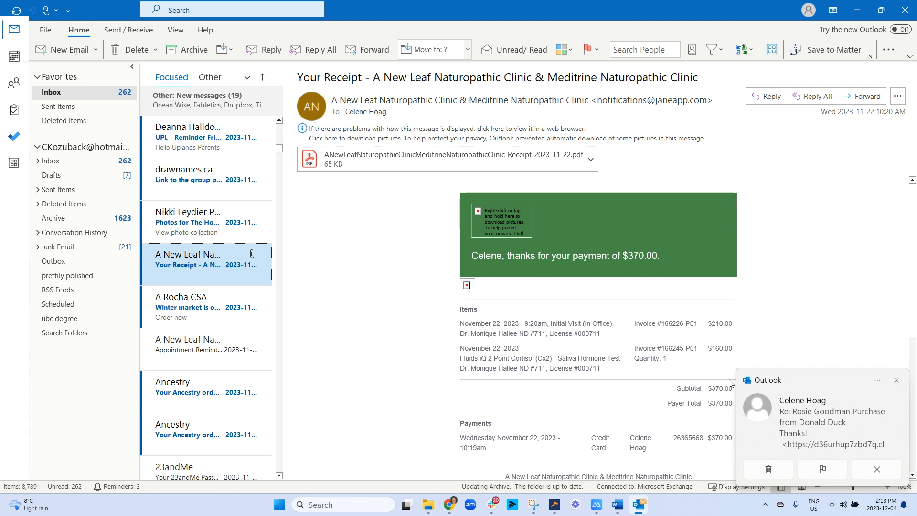
left_click(898, 382)
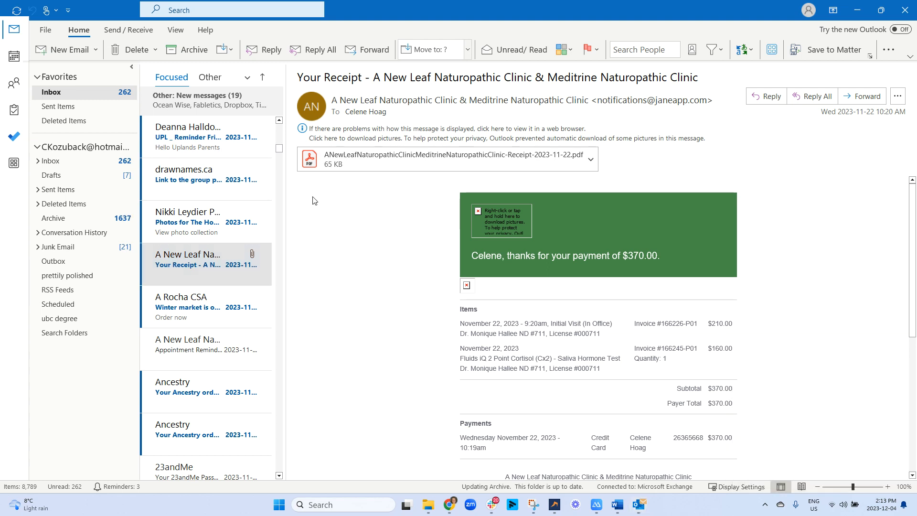
Try to save the clinic receipt email's PDF attachment to the matter from the inbox, and check the email's own options.
right_click(340, 162)
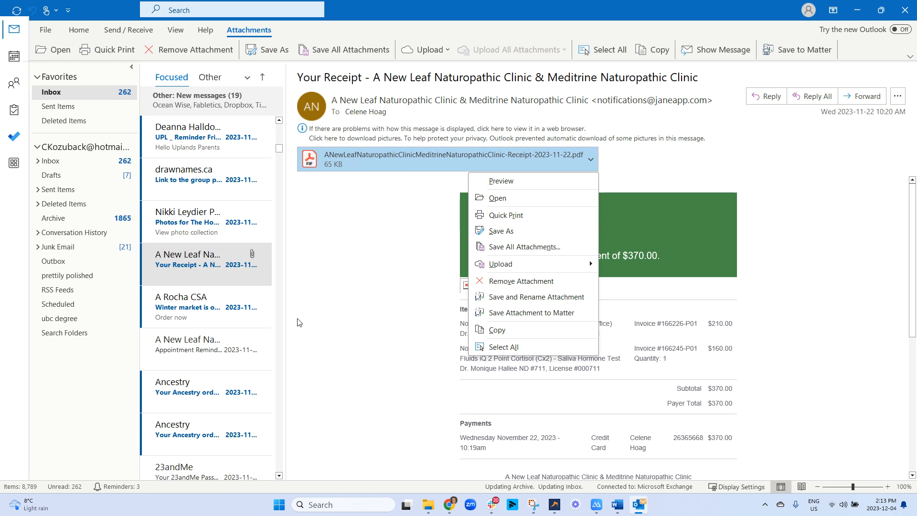
left_click(804, 46)
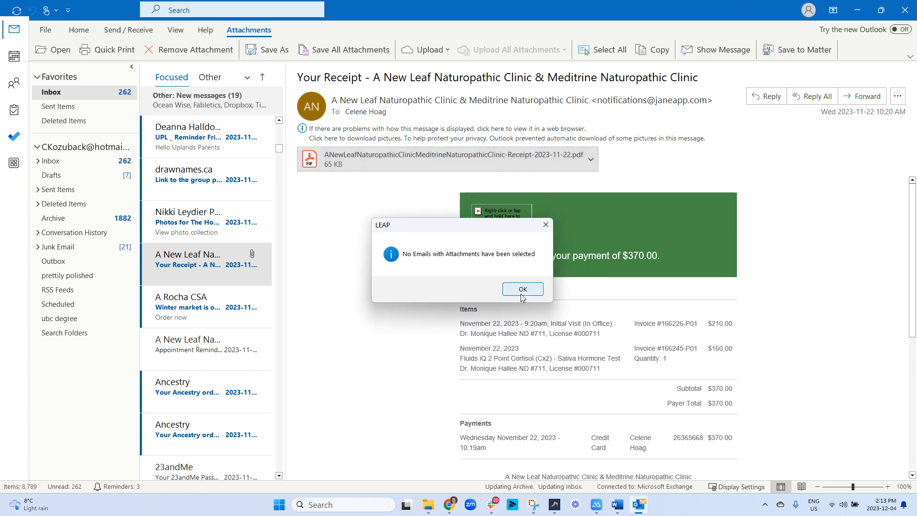
left_click(522, 289)
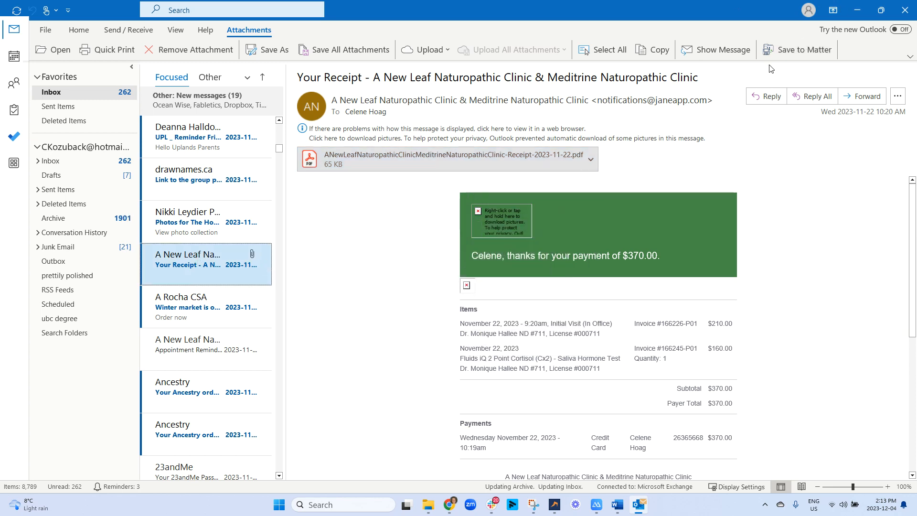
left_click(798, 58)
left_click(532, 288)
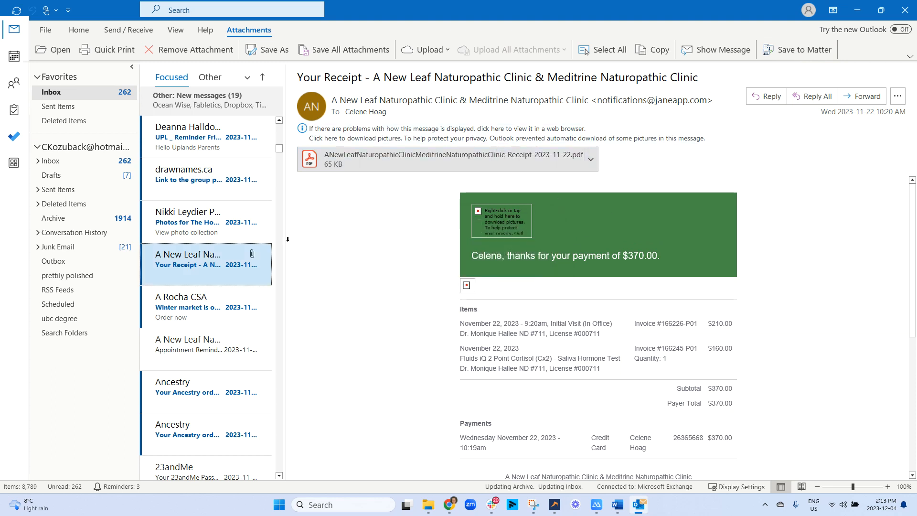
right_click(204, 274)
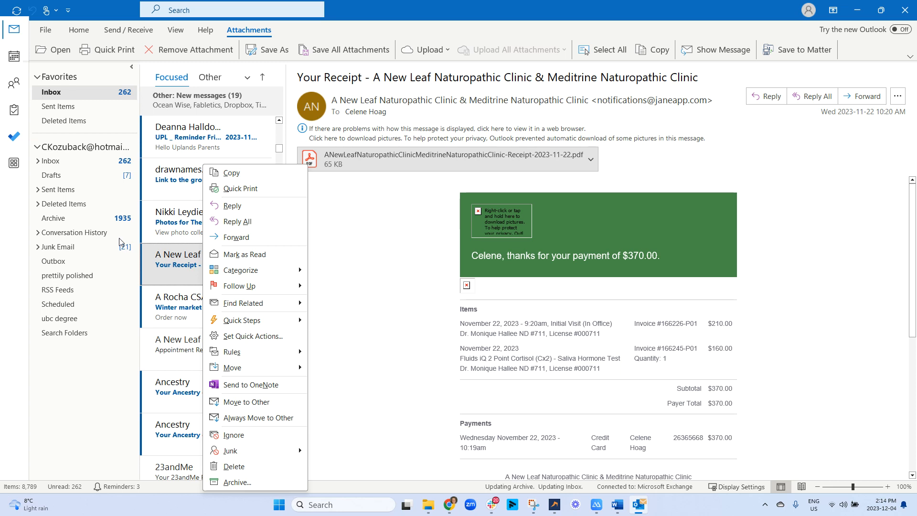
left_click(156, 271)
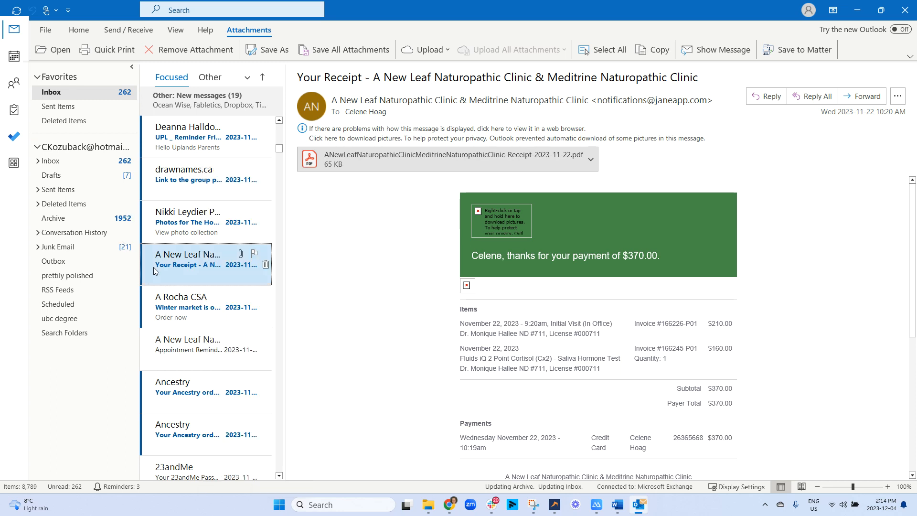
Open the receipt email in its own window, check the options for saving its PDF attachment to a matter, and return to the LEAP matter.
double_click(157, 268)
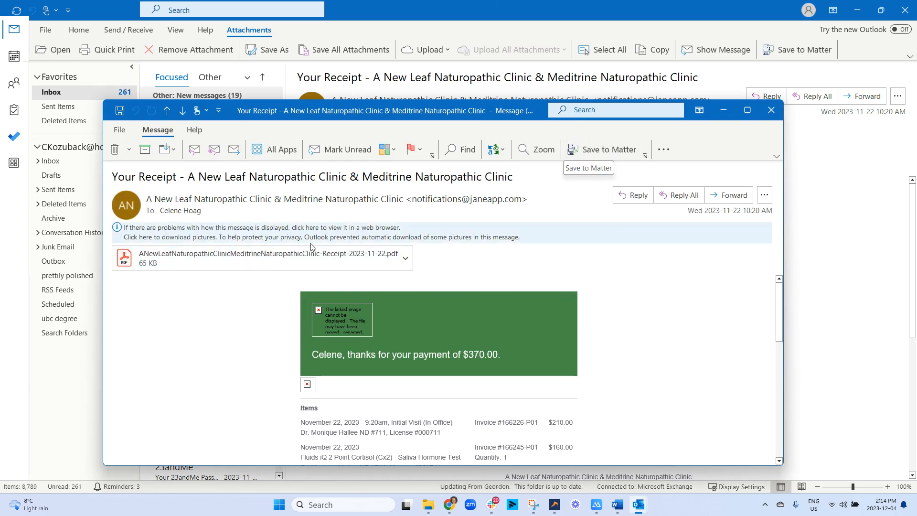
right_click(285, 268)
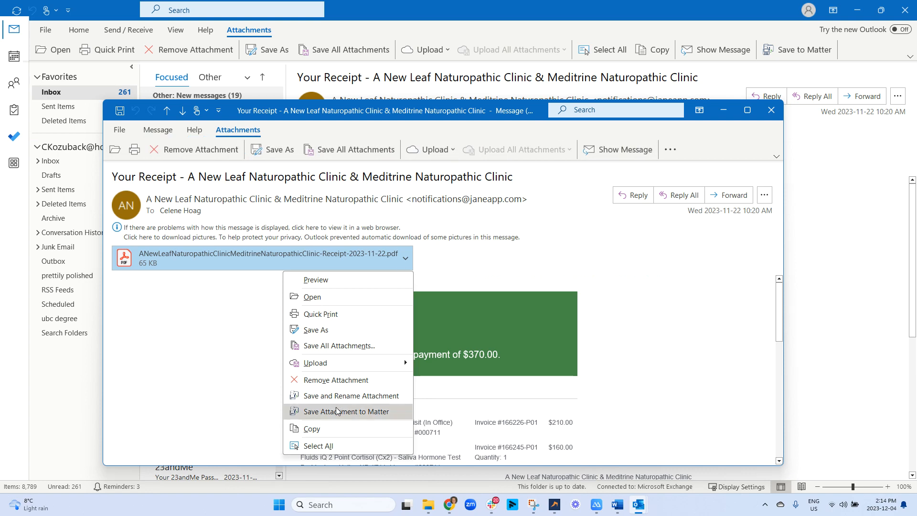
left_click(774, 115)
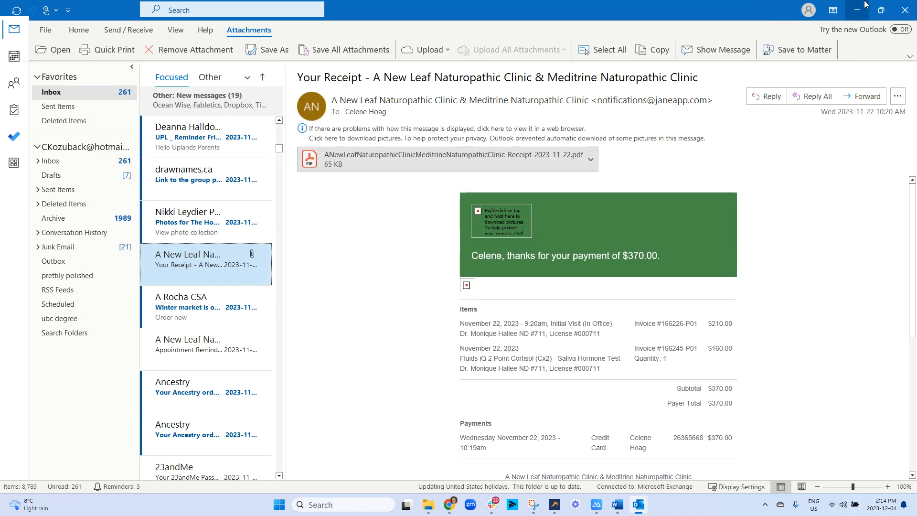
left_click(866, 4)
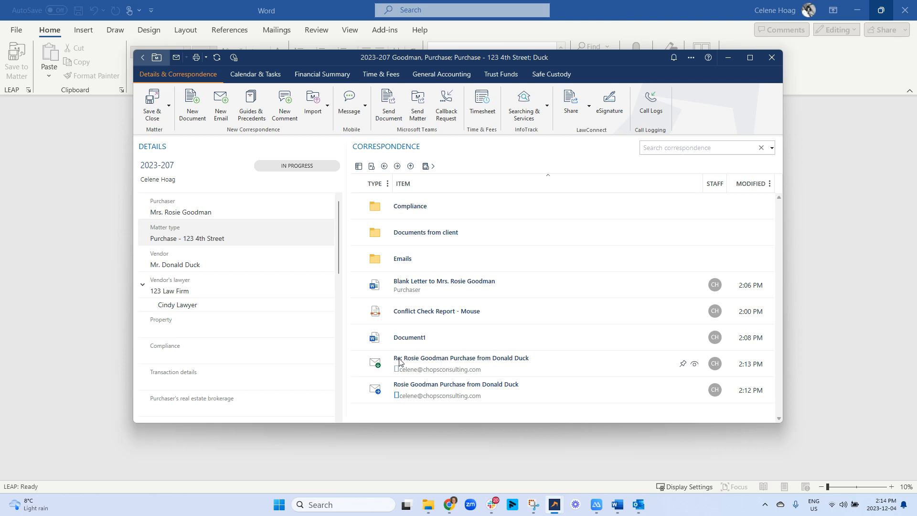
Open the matter's guides and precedents and look through the "A. Getting the matter underway" folder of the Purchase of Real Estate (ON) guide.
left_click(263, 121)
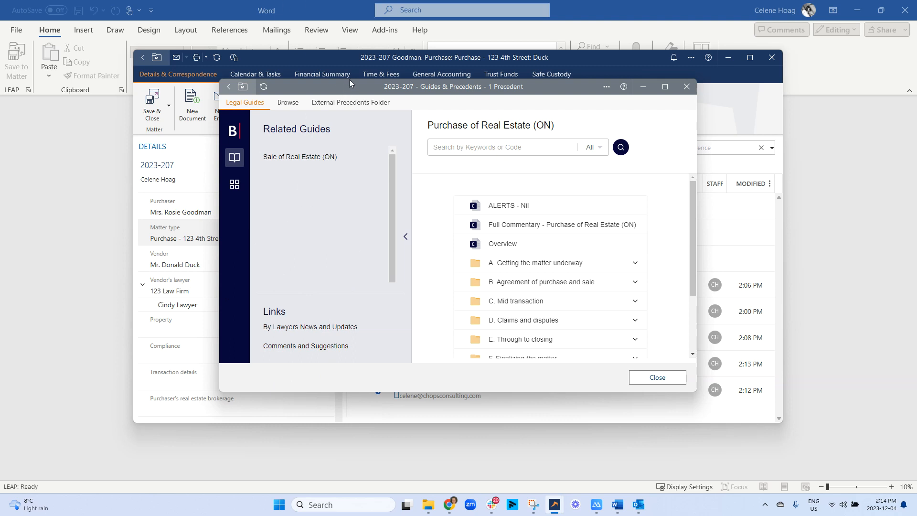
left_click_drag(403, 87, 341, 61)
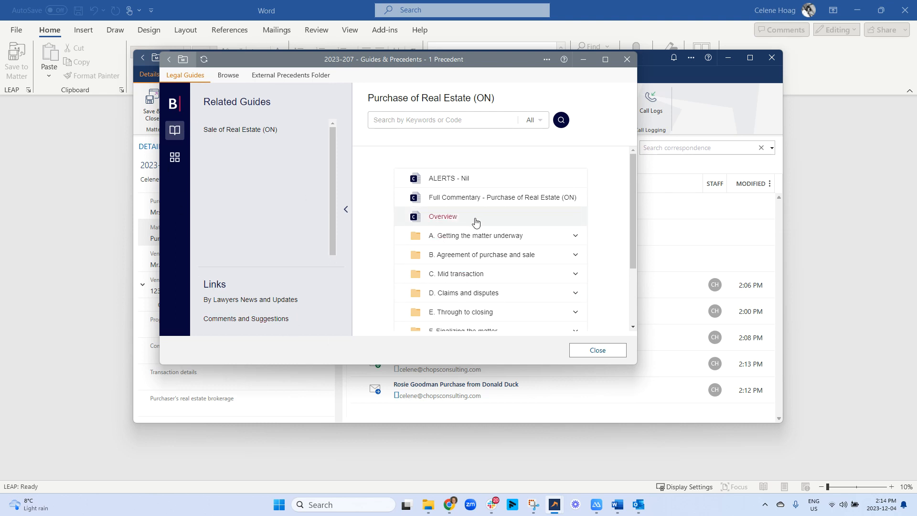
scroll(476, 222, "down", 3)
scroll(567, 231, "up", 3)
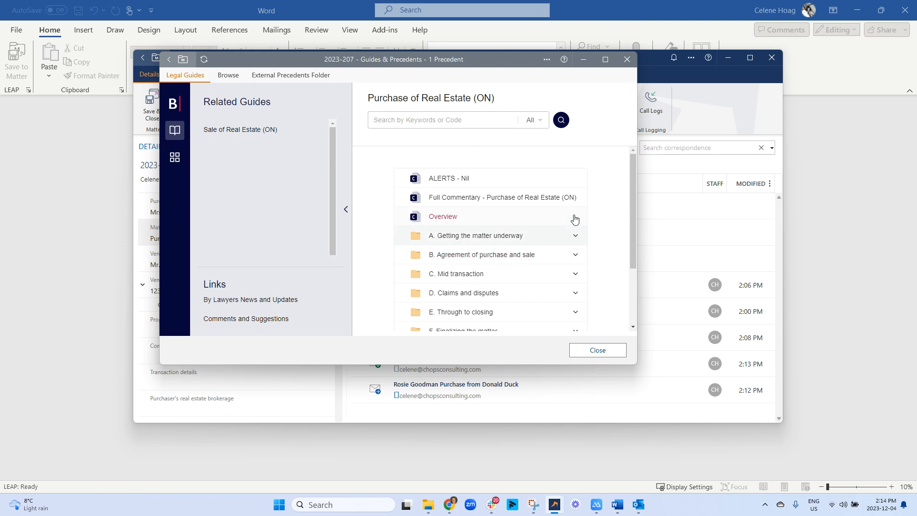
left_click(578, 238)
scroll(573, 224, "down", 1)
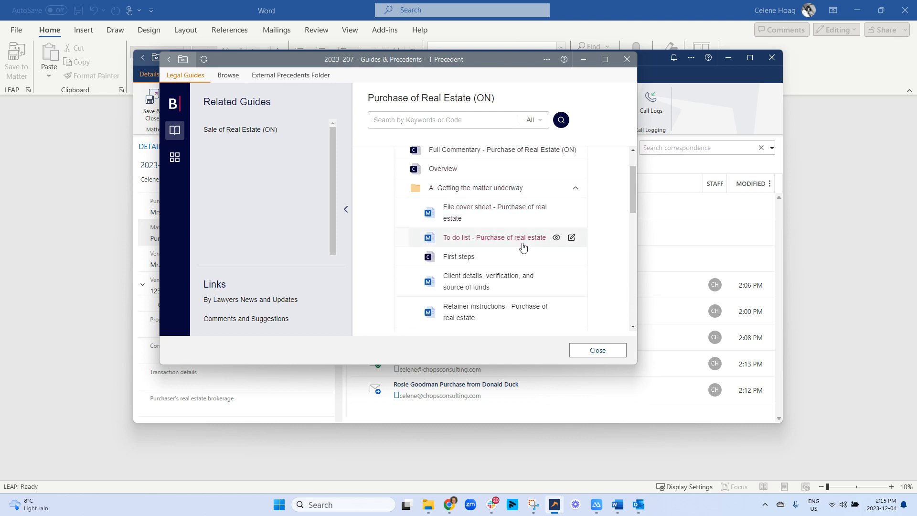
scroll(475, 293, "down", 2)
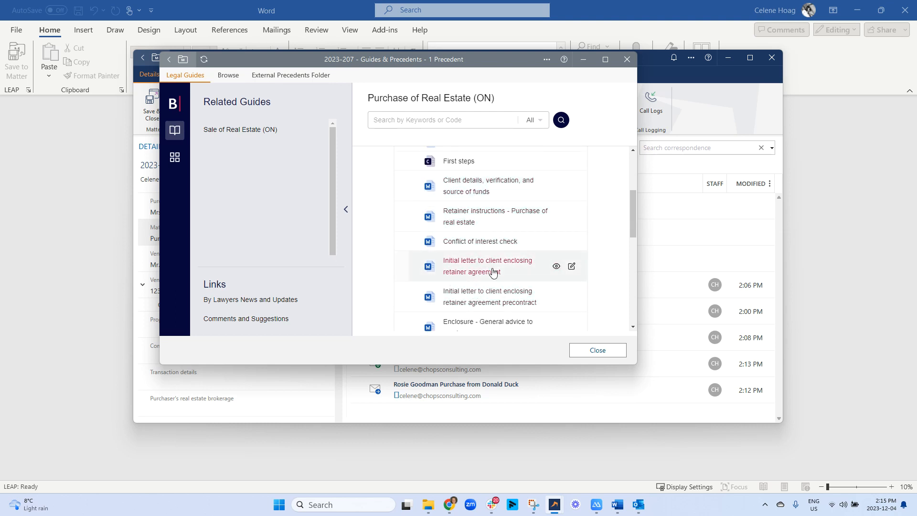
scroll(509, 272, "down", 1)
scroll(501, 265, "down", 1)
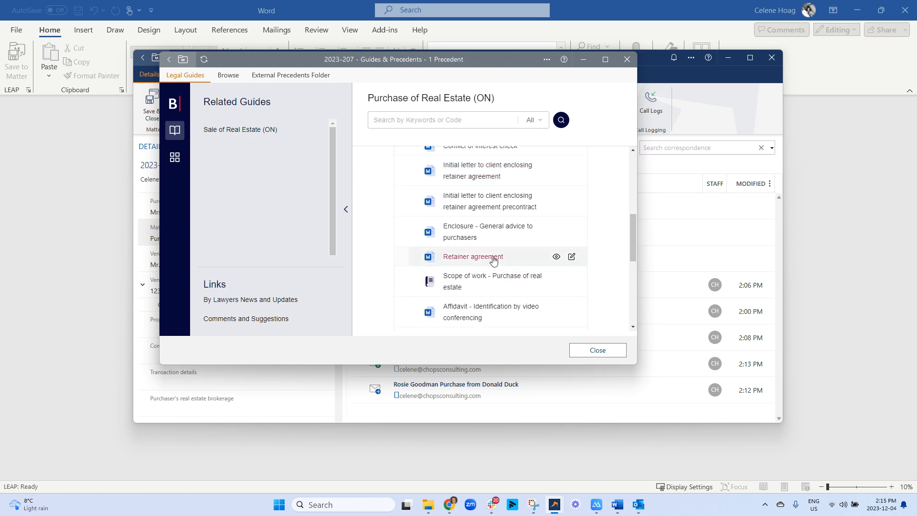
scroll(530, 269, "down", 1)
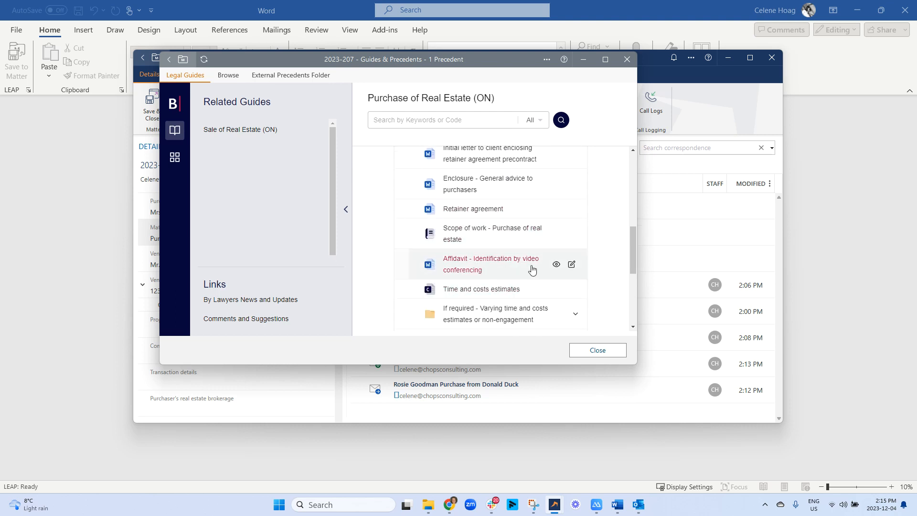
scroll(477, 267, "down", 2)
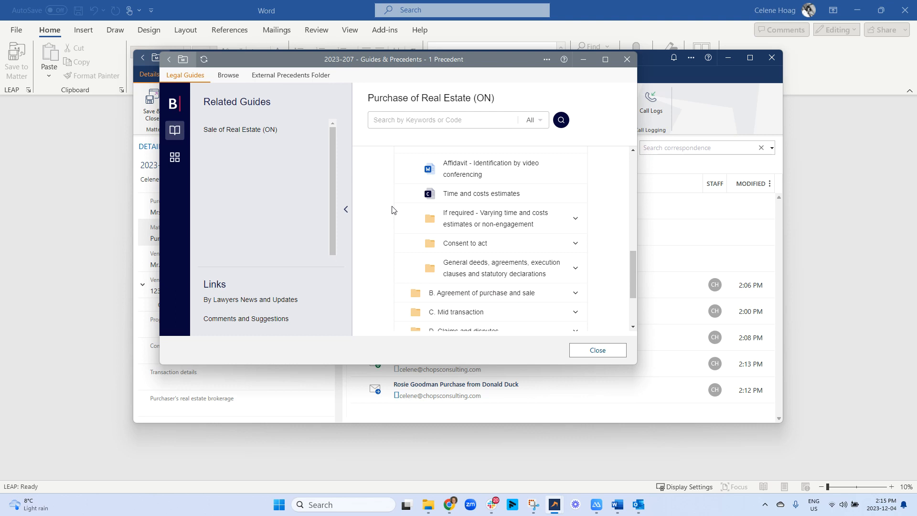
Browse the precedent folders and open E-reg Documents within the purchase Forms folder.
left_click(228, 79)
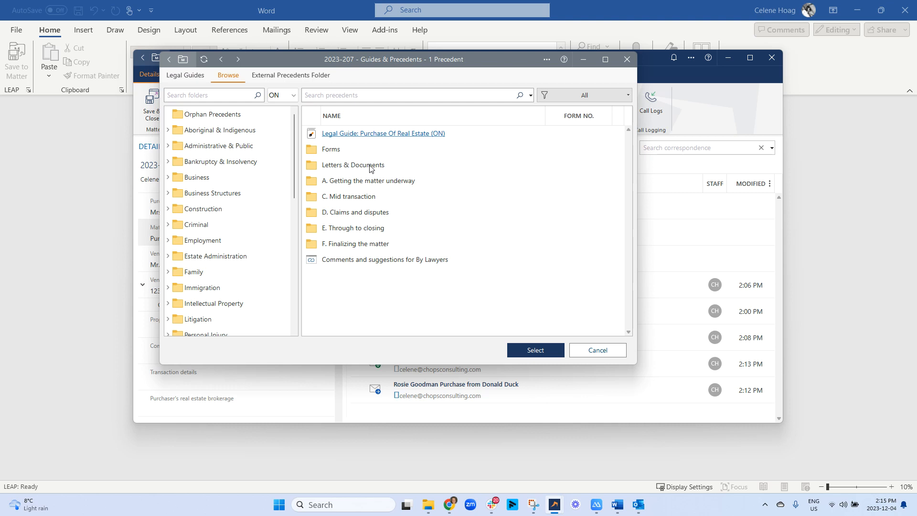
left_click(333, 154)
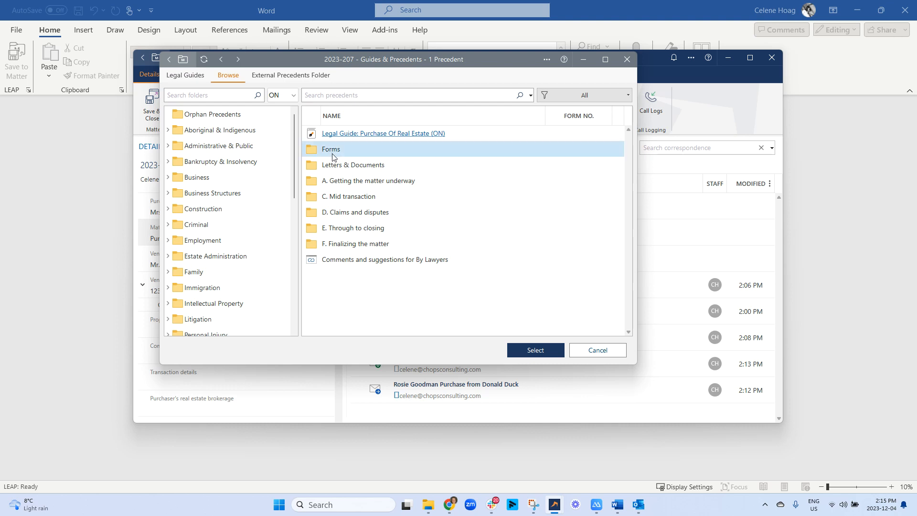
double_click(333, 150)
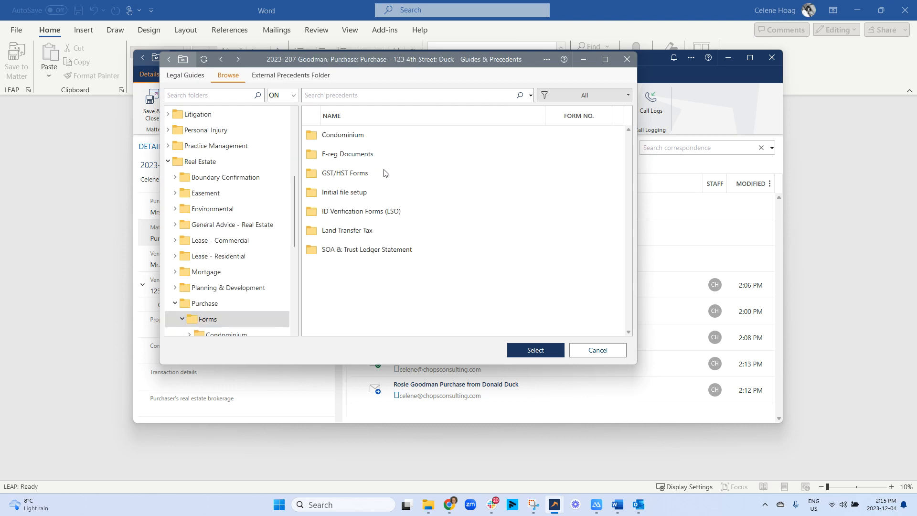
double_click(353, 155)
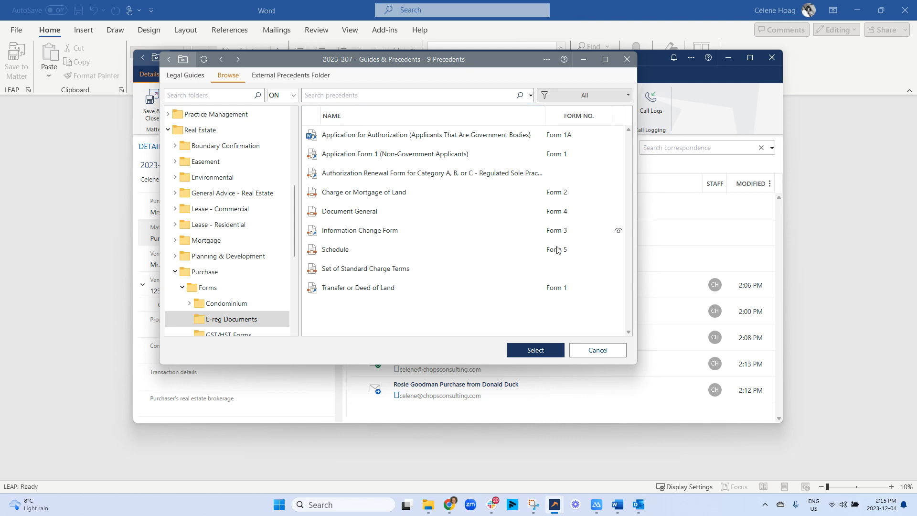
Search the precedents for "form 2" and look through the results.
left_click(333, 96)
type("form 2")
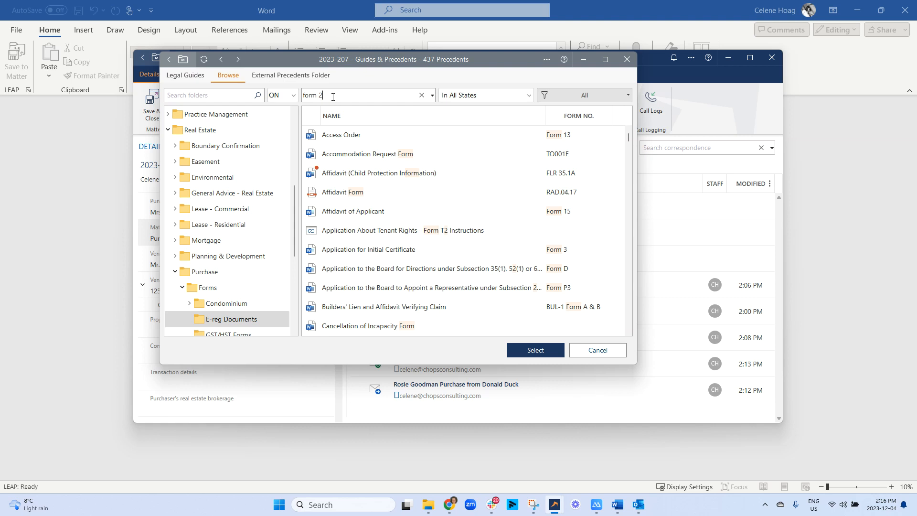
scroll(402, 304, "down", 8)
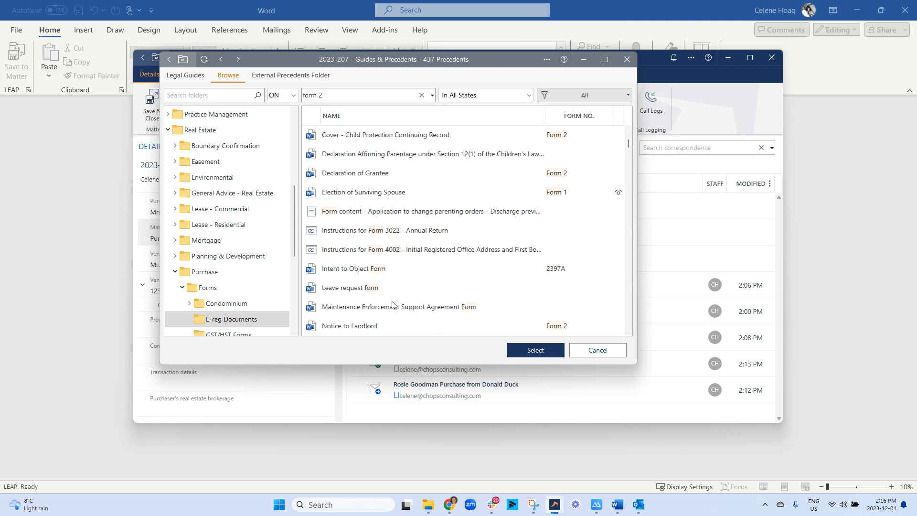
scroll(402, 304, "down", 10)
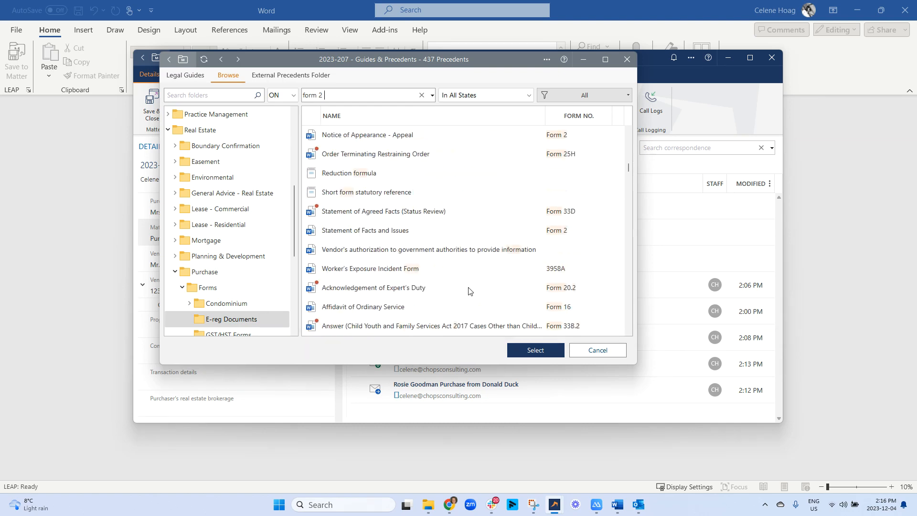
scroll(471, 292, "up", 18)
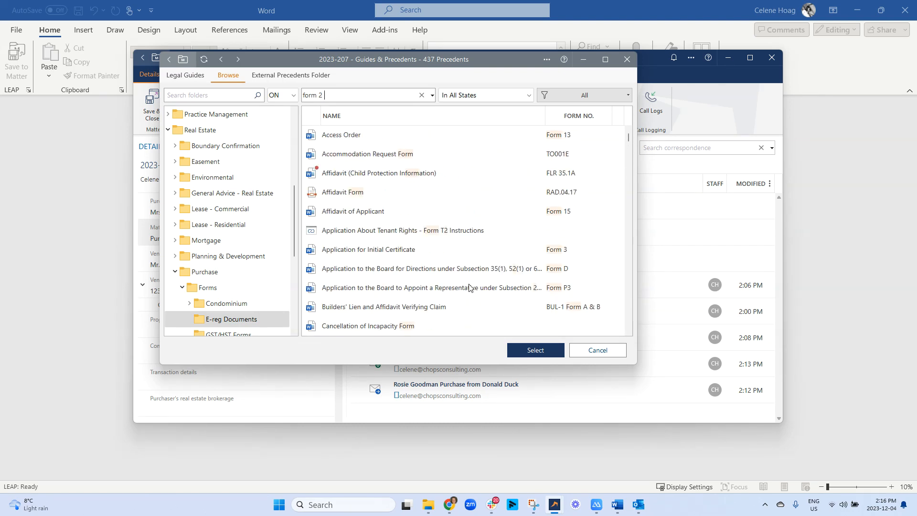
Search the precedents for "deed", check the available search scopes, and look through the results.
key("ctrl+a")
type("deed")
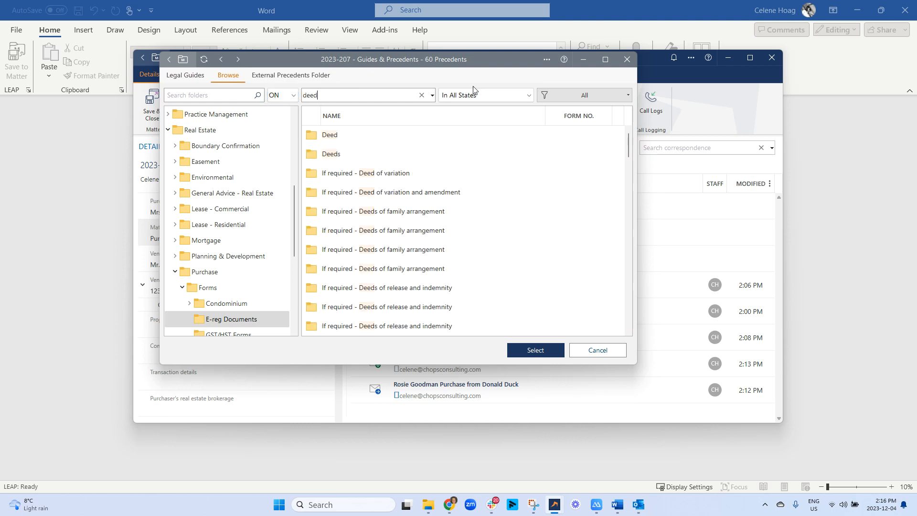
left_click(485, 97)
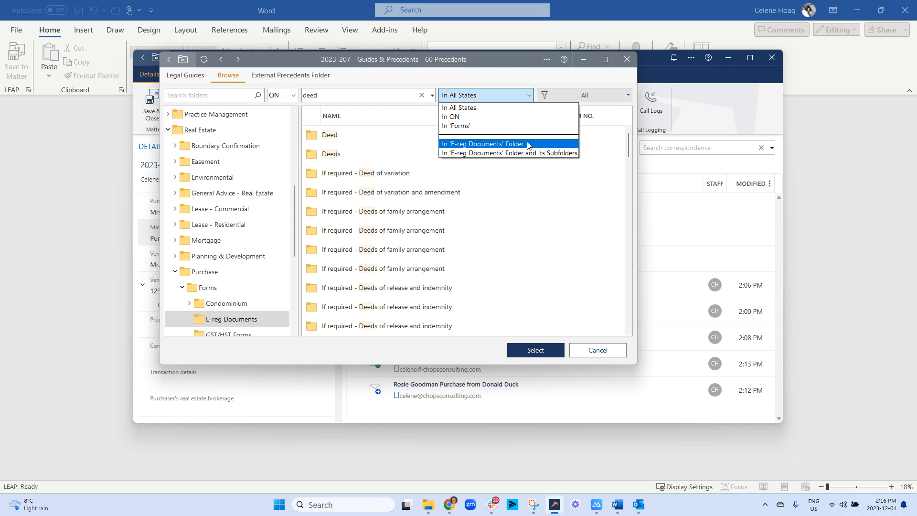
left_click(485, 78)
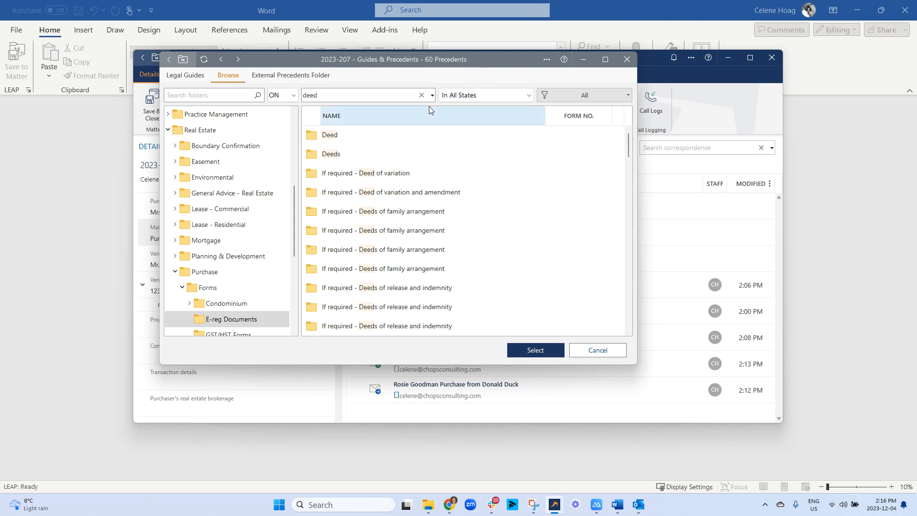
scroll(480, 210, "down", 12)
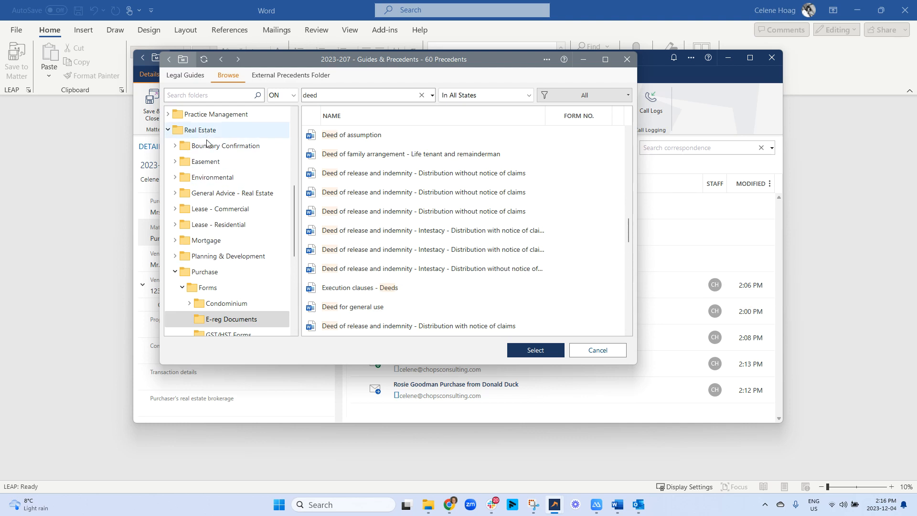
Look through the Ontario precedent folder tree, from the practice areas down to the purchase forms folders.
scroll(220, 144, "up", 3)
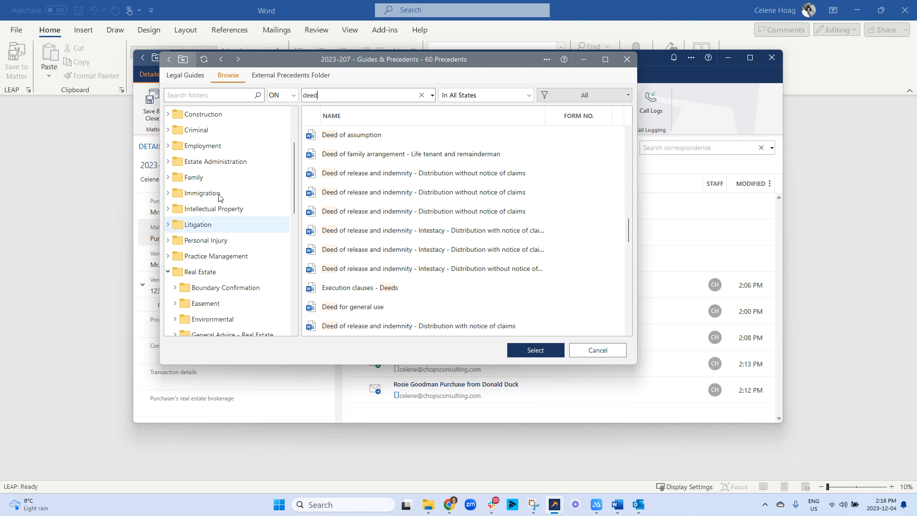
scroll(224, 224, "down", 5)
scroll(174, 221, "up", 3)
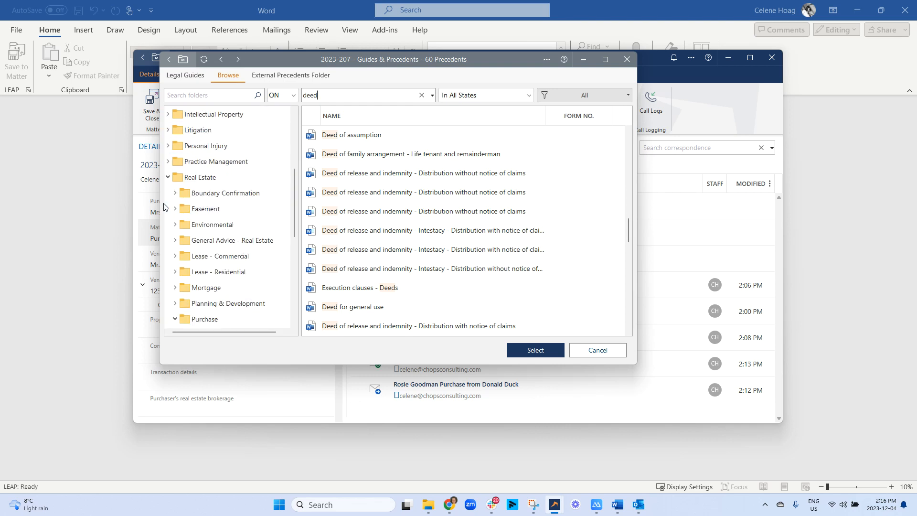
scroll(191, 215, "down", 2)
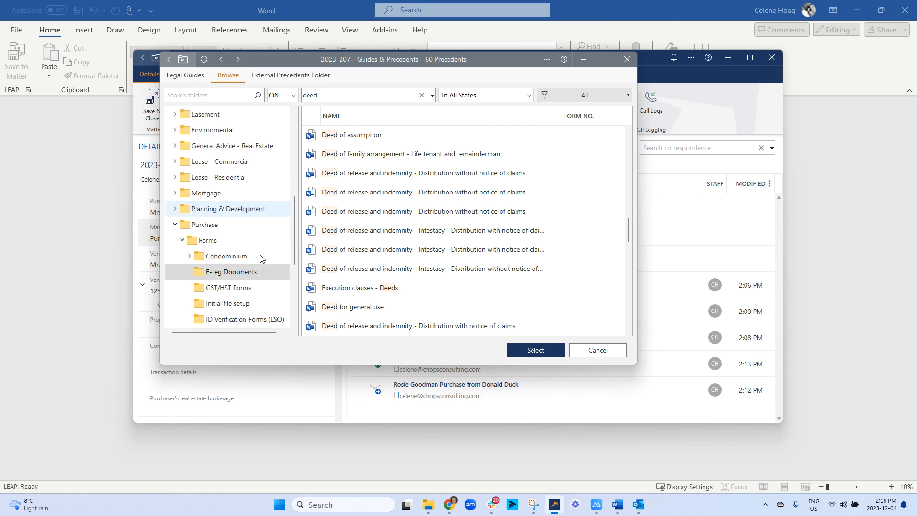
scroll(234, 277, "up", 6)
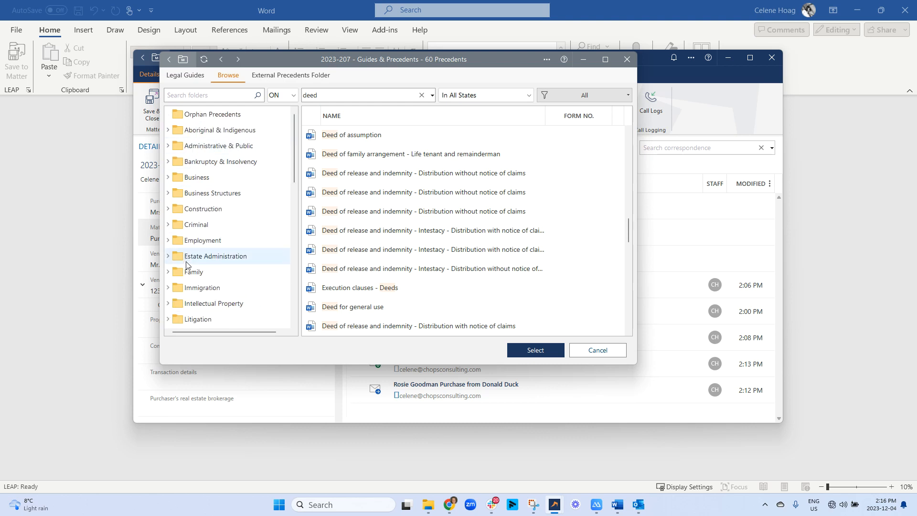
scroll(210, 269, "down", 5)
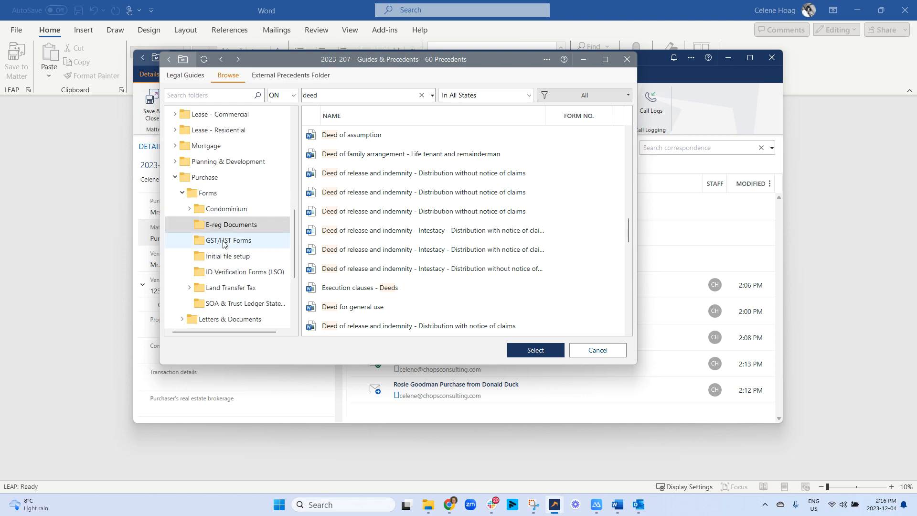
Clear the "deed" search and open the Transfer or Deed of Land form from the E-reg Documents folder.
left_click(238, 224)
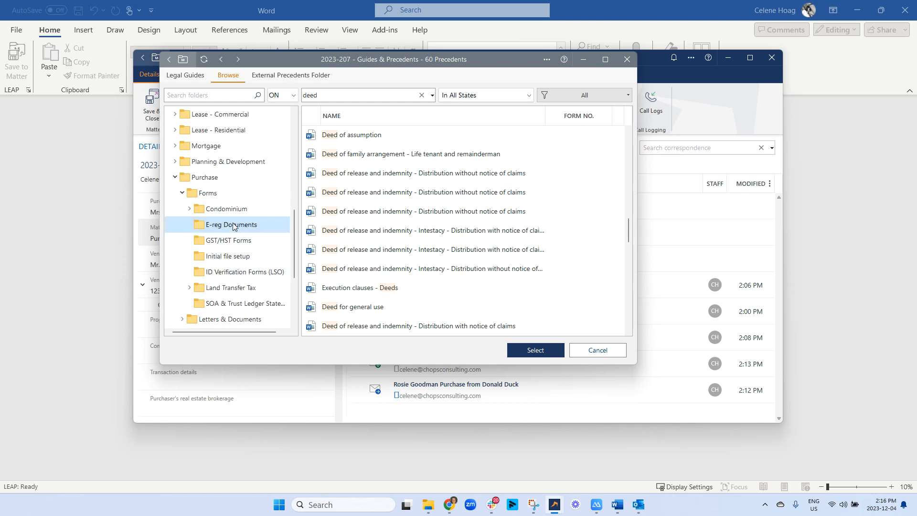
left_click(422, 95)
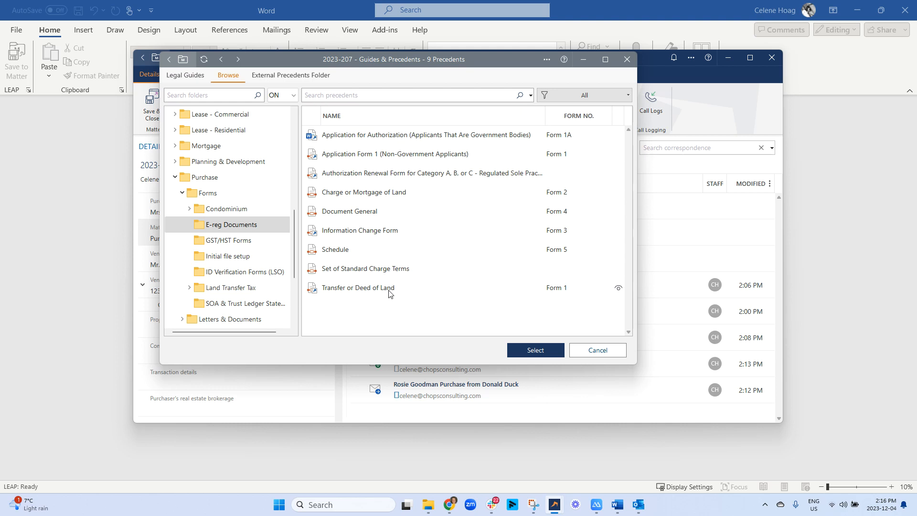
double_click(373, 288)
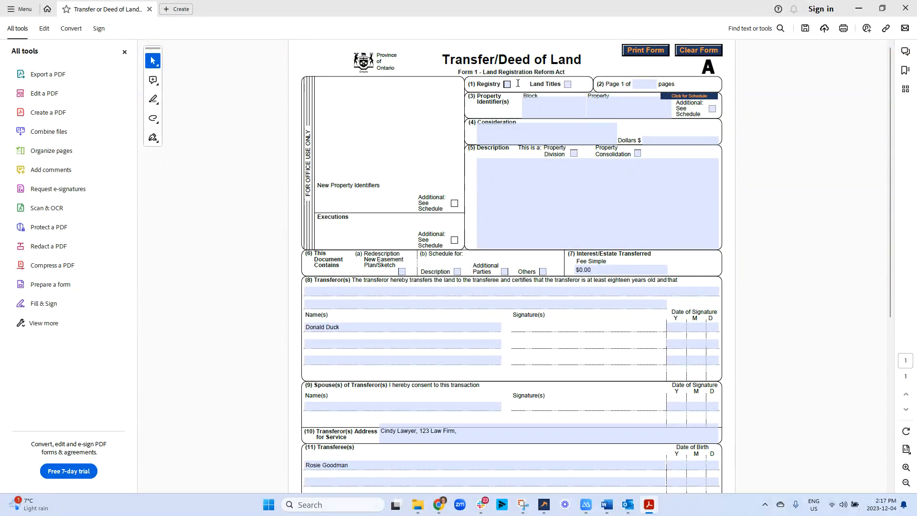
Look through the Transfer/Deed of Land form's fields, from the property identifiers down to the preparer's details, and check its page thumbnails.
left_click(540, 104)
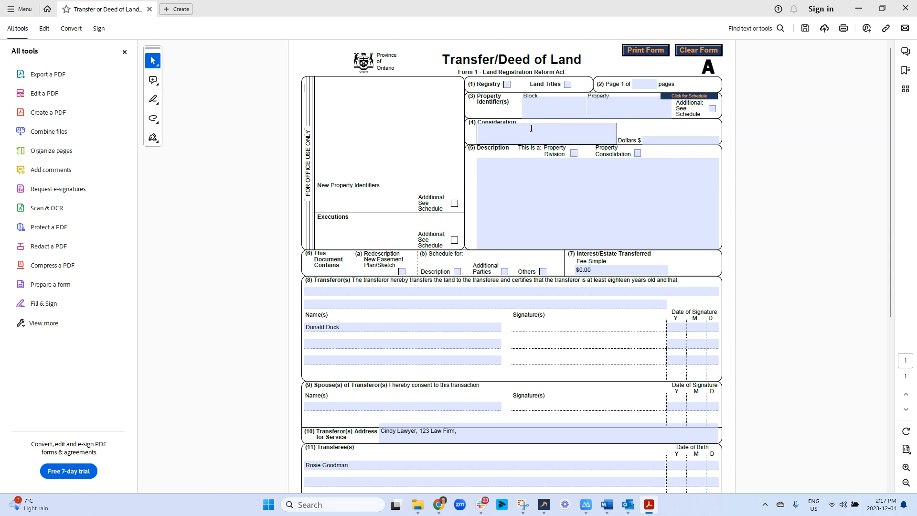
left_click(548, 186)
left_click(352, 327)
scroll(613, 302, "down", 5)
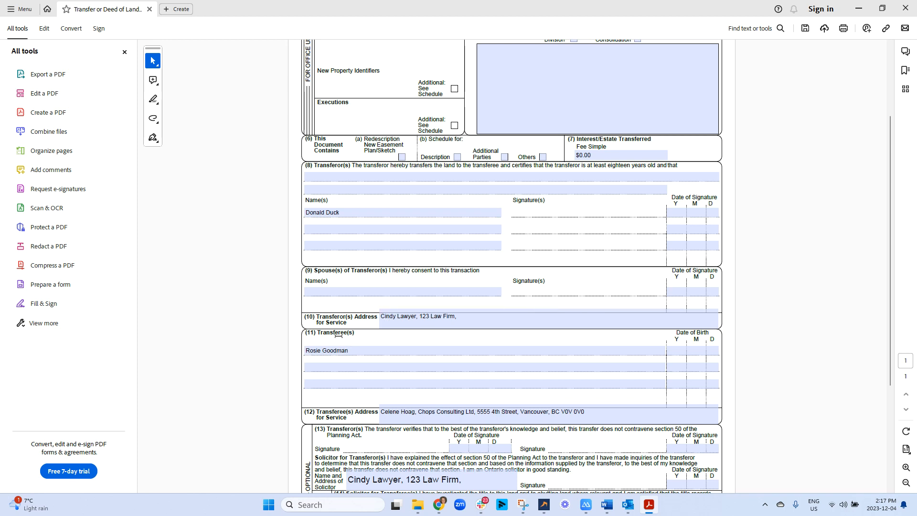
scroll(458, 349, "down", 3)
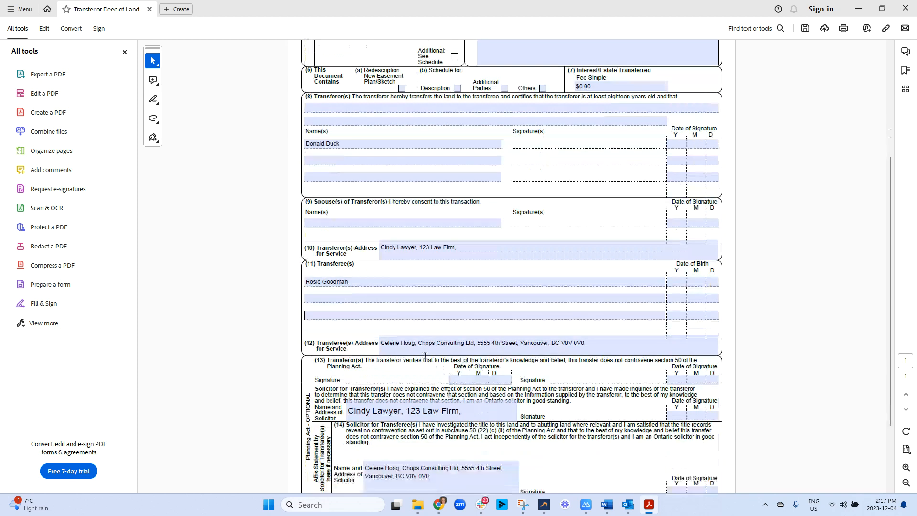
scroll(530, 350, "down", 4)
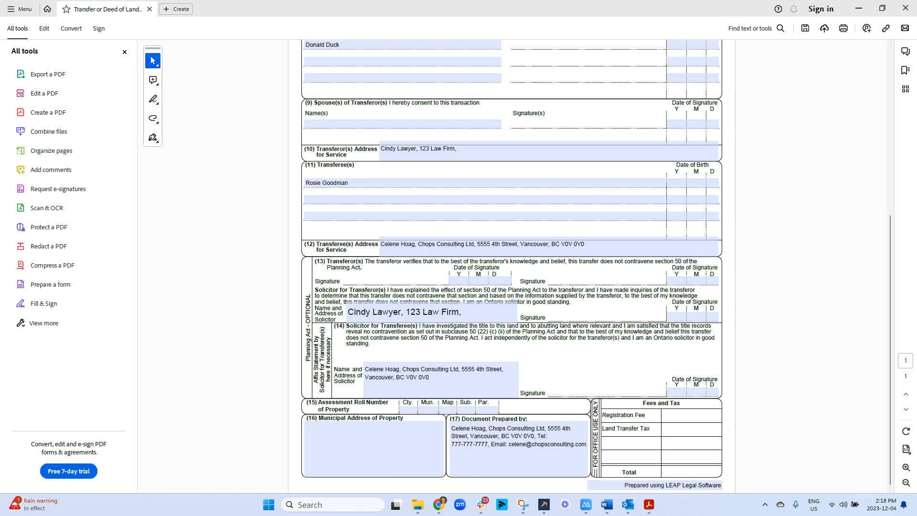
left_click(904, 90)
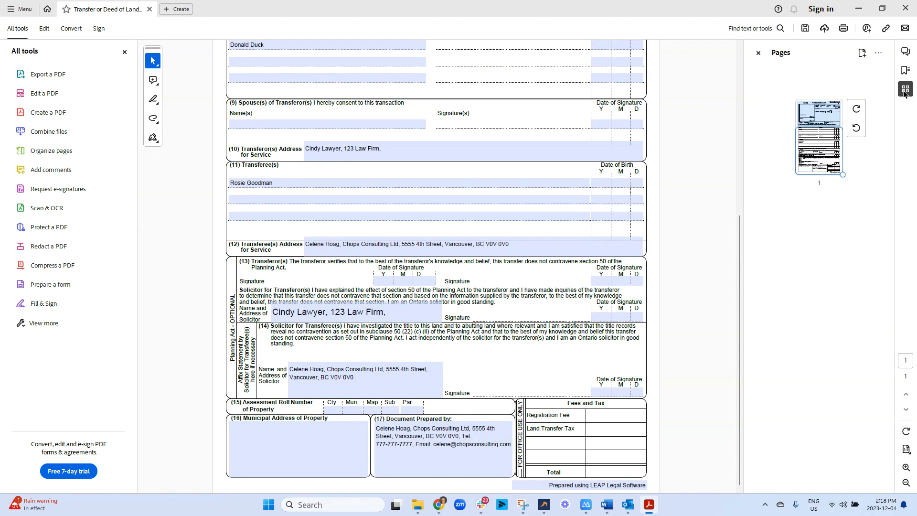
left_click(904, 90)
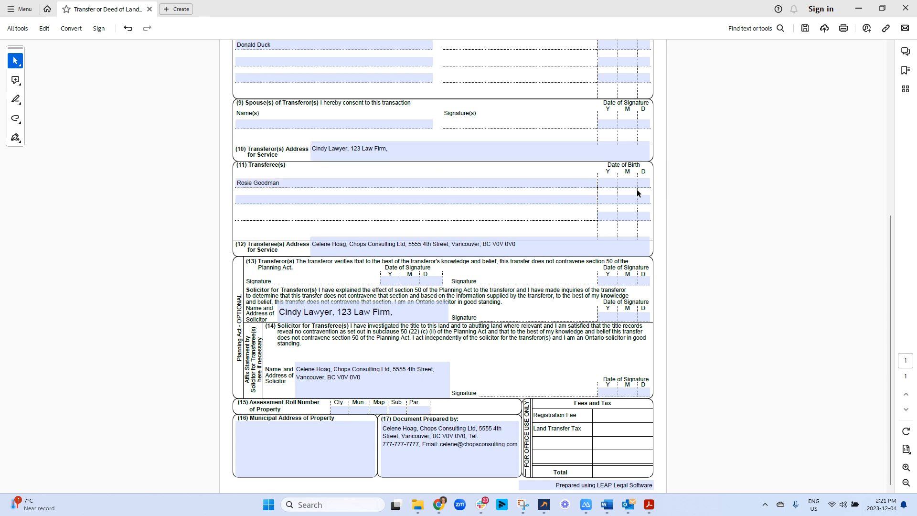
Enter "type text" in the second transferee line of the deed form, save the form and close it.
left_click(612, 183)
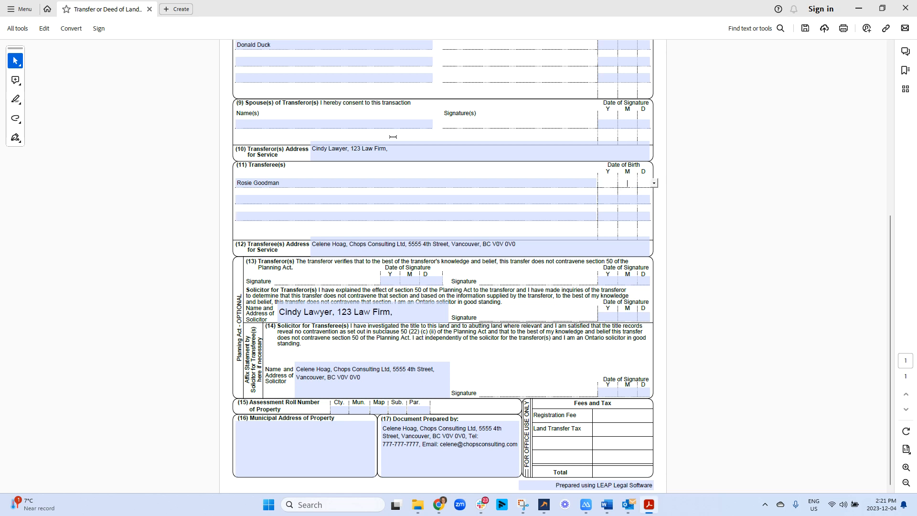
left_click(361, 200)
type("type text")
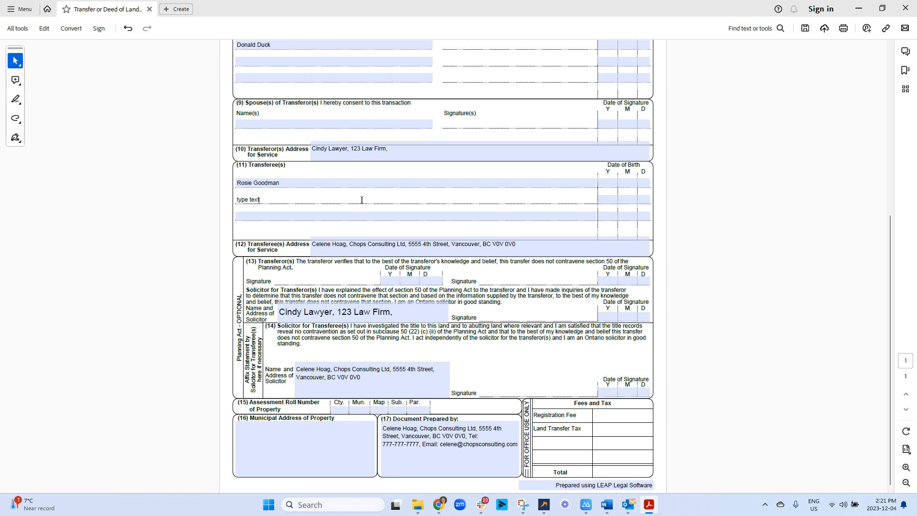
scroll(362, 199, "up", 1)
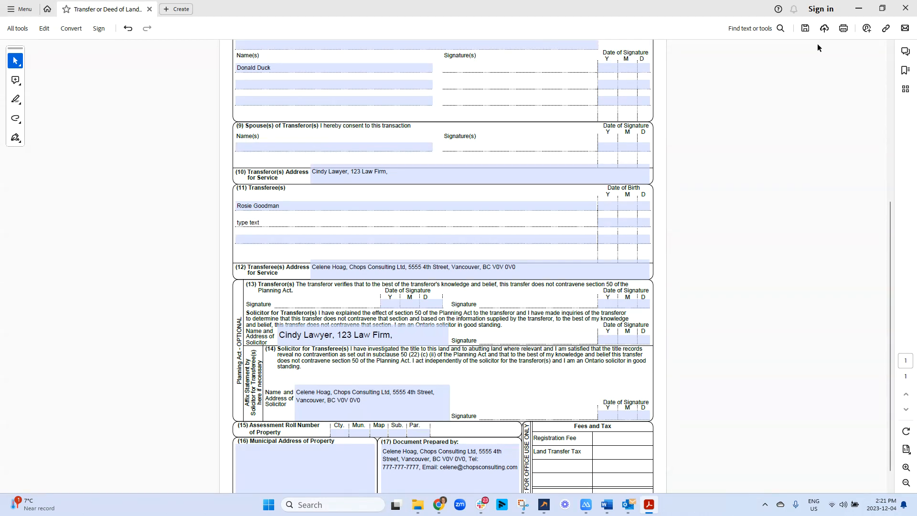
left_click(809, 30)
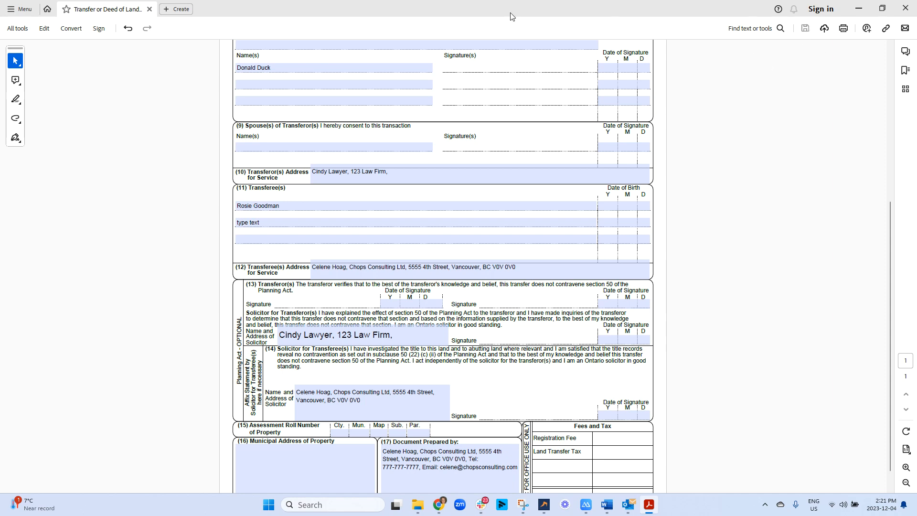
left_click(909, 9)
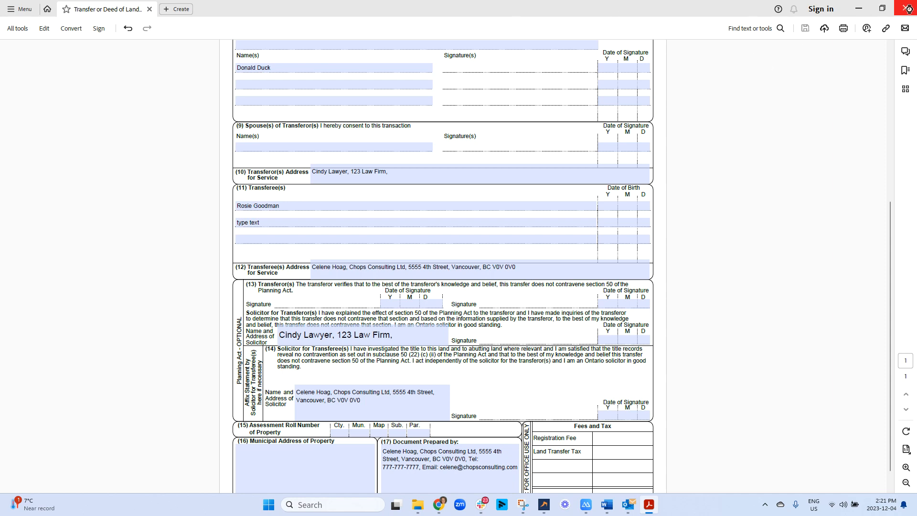
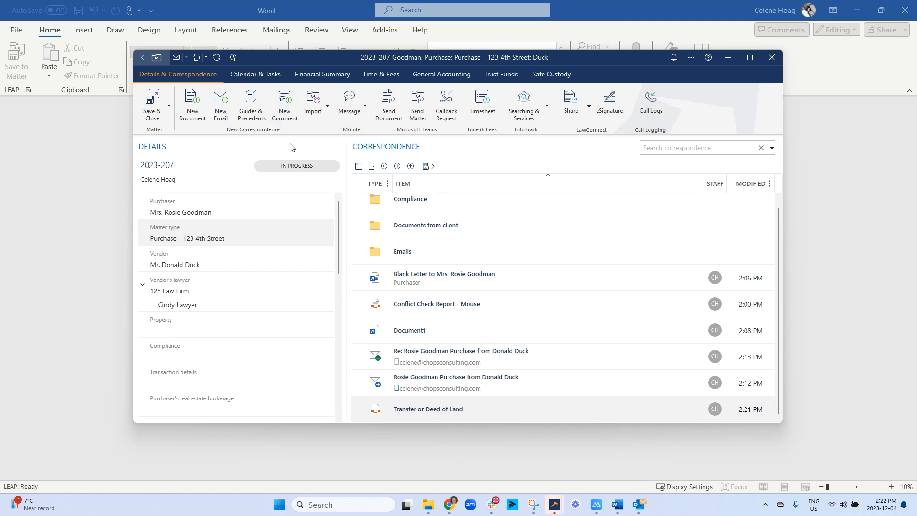
Create a matter comment reading "Client called, says ________________. I advised ___________." and add the edited-by date and time stamp.
left_click(285, 116)
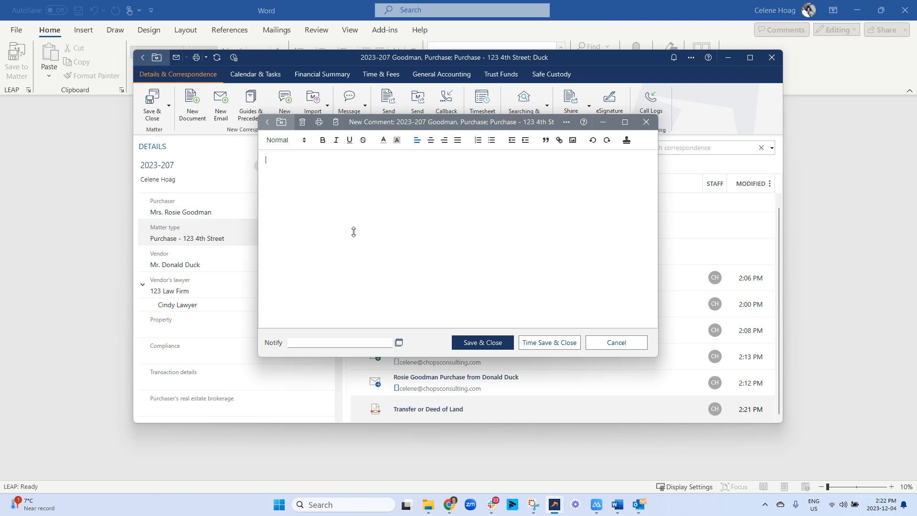
type("Client called, says ________________. I advised ___________.")
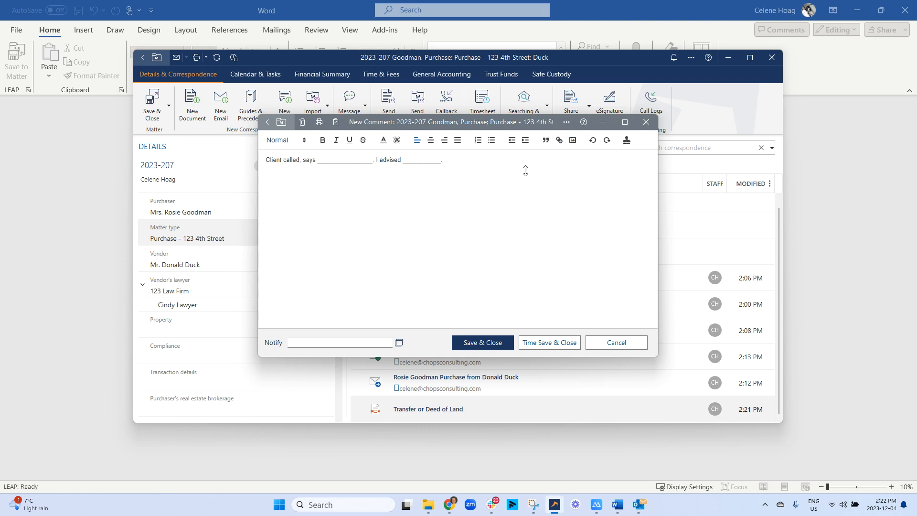
left_click(626, 140)
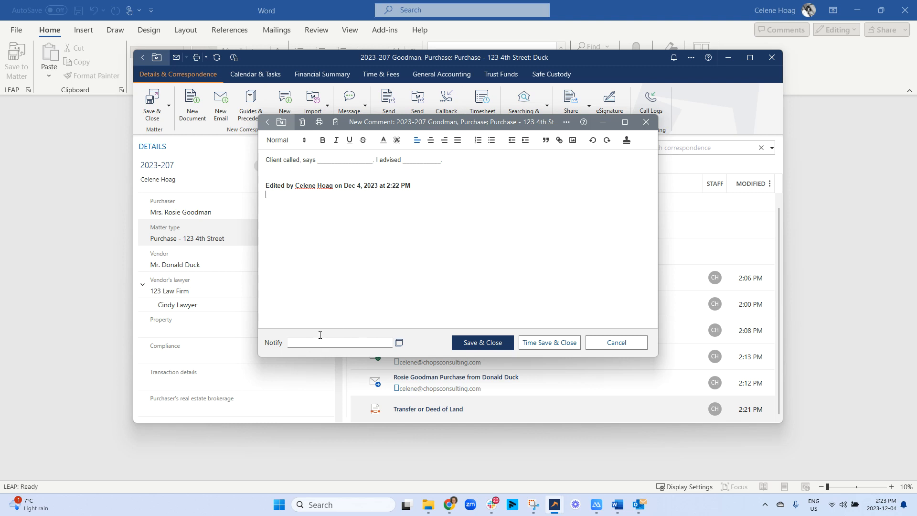
Choose the third staff member in the list to be notified of the comment, and save it without a time entry.
left_click(402, 343)
left_click(334, 206)
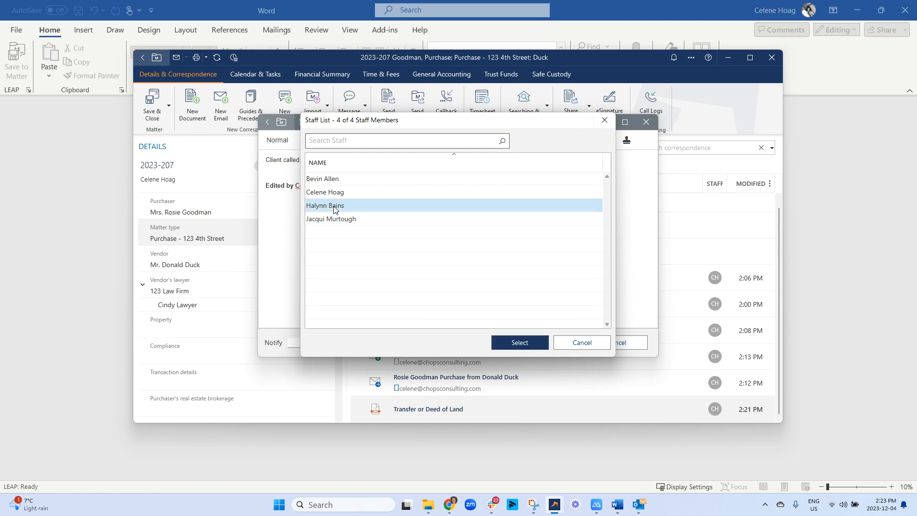
left_click(519, 343)
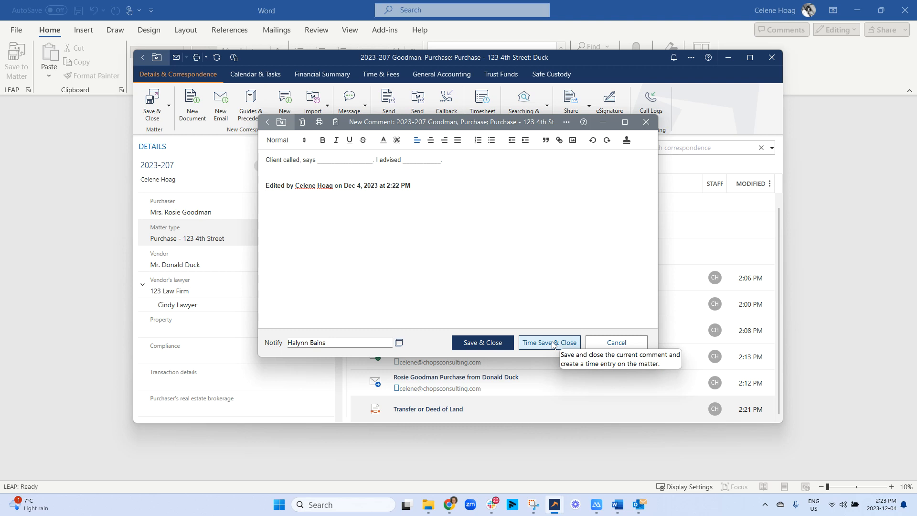
left_click(480, 343)
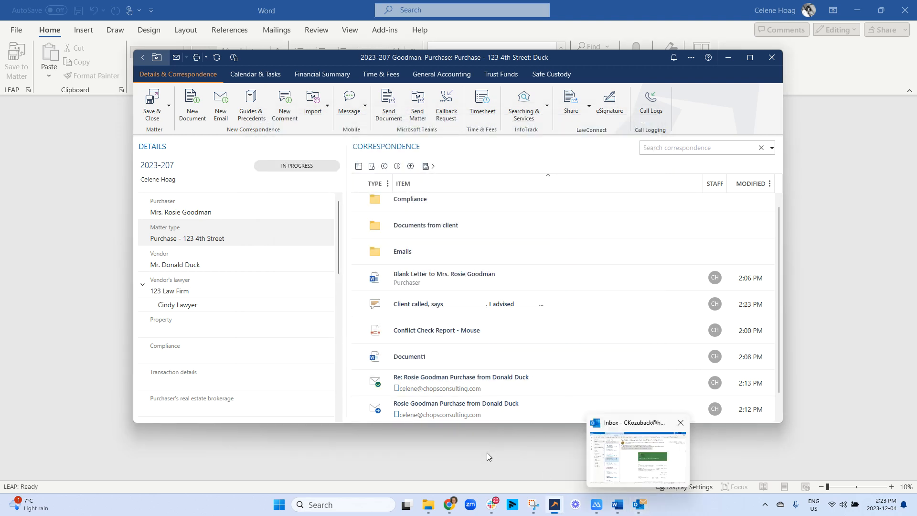
Move the two purchase emails from the correspondence list into the Emails folder.
scroll(496, 360, "down", 1)
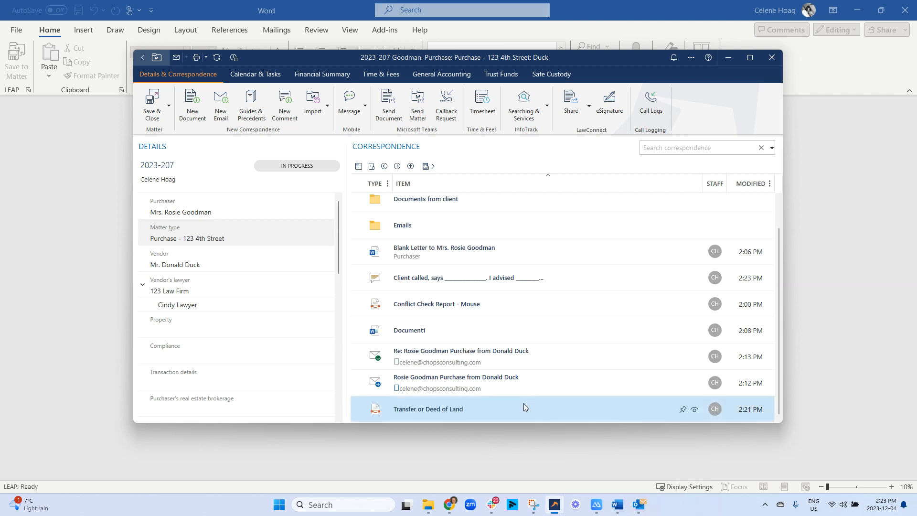
scroll(525, 396, "up", 1)
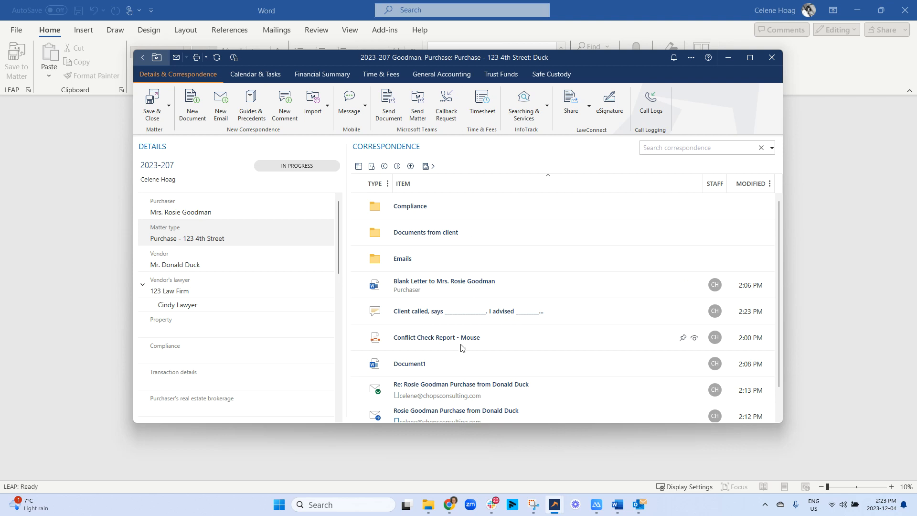
left_click_drag(424, 387, 416, 261)
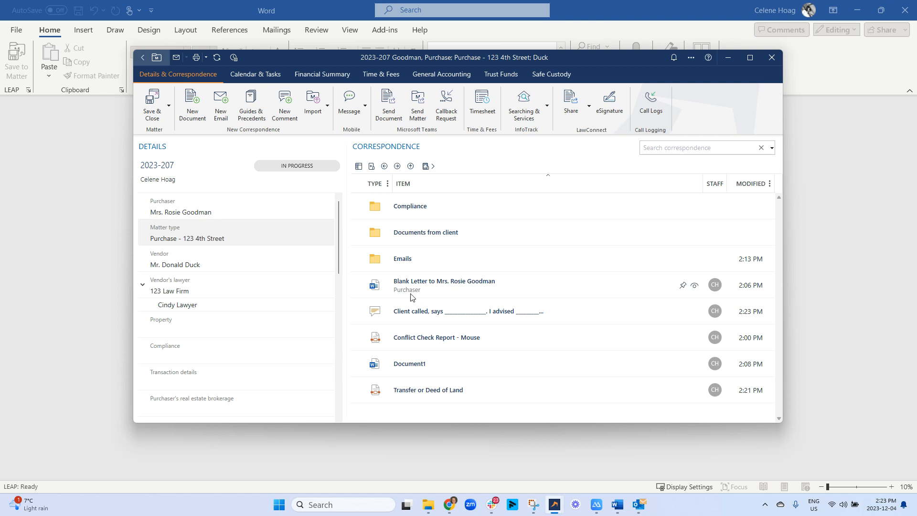
Pin the client call comment to the top of the correspondence list, and unpin it again.
right_click(409, 314)
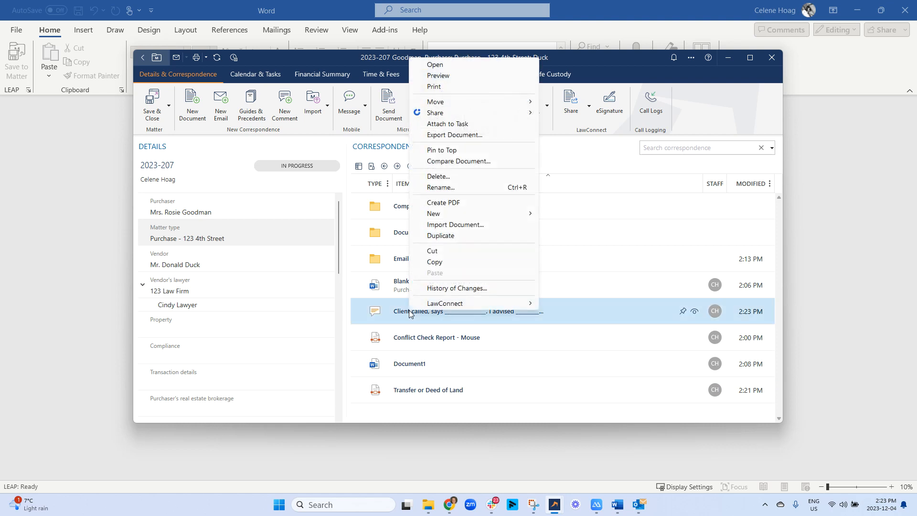
left_click(446, 149)
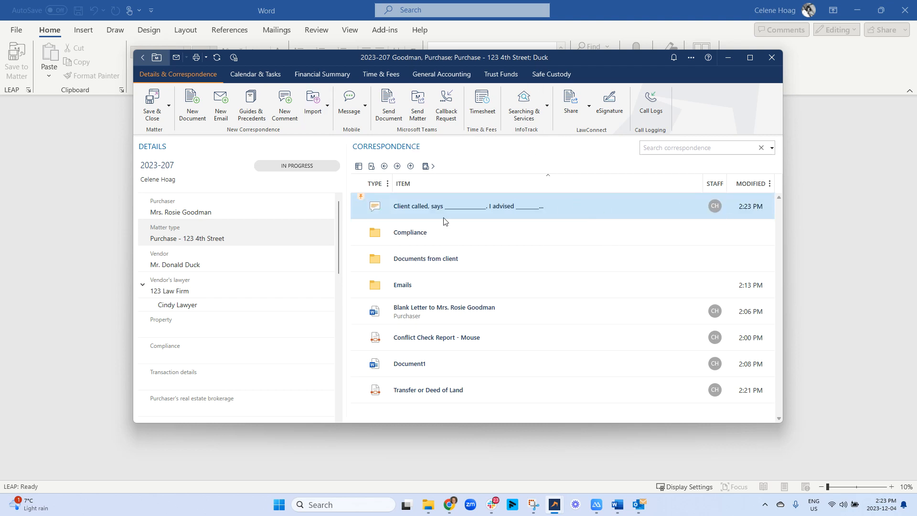
right_click(361, 205)
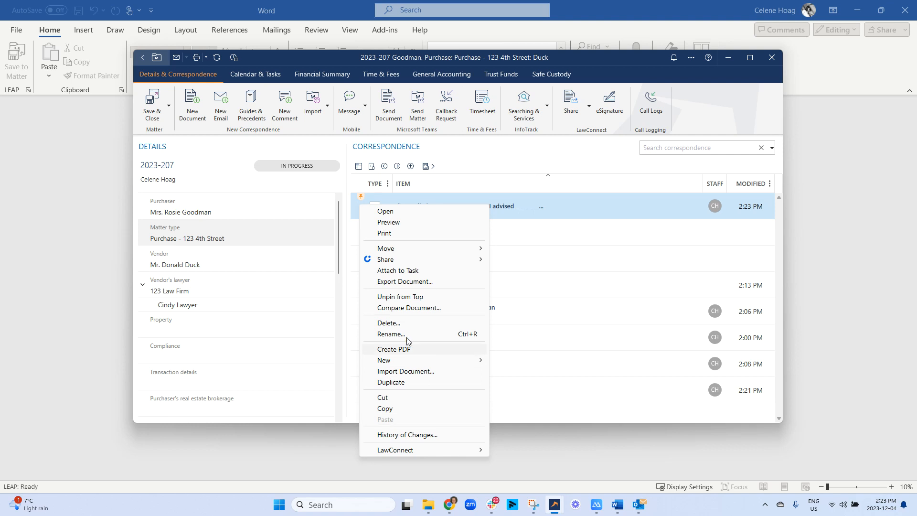
left_click(397, 296)
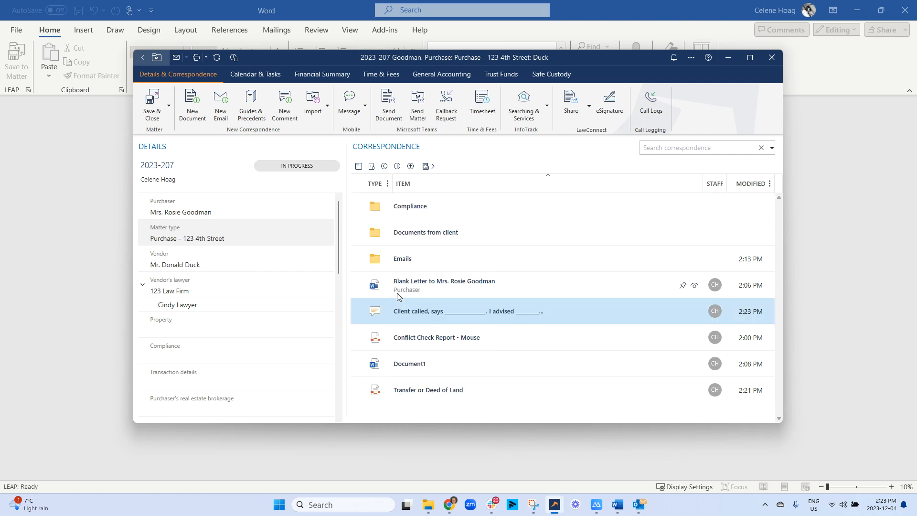
right_click(397, 286)
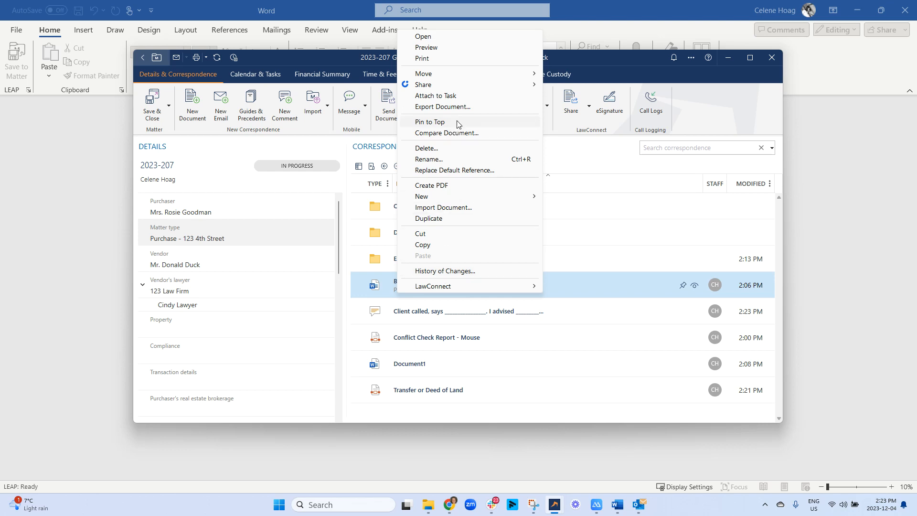
mouse_move(444, 86)
left_click(591, 164)
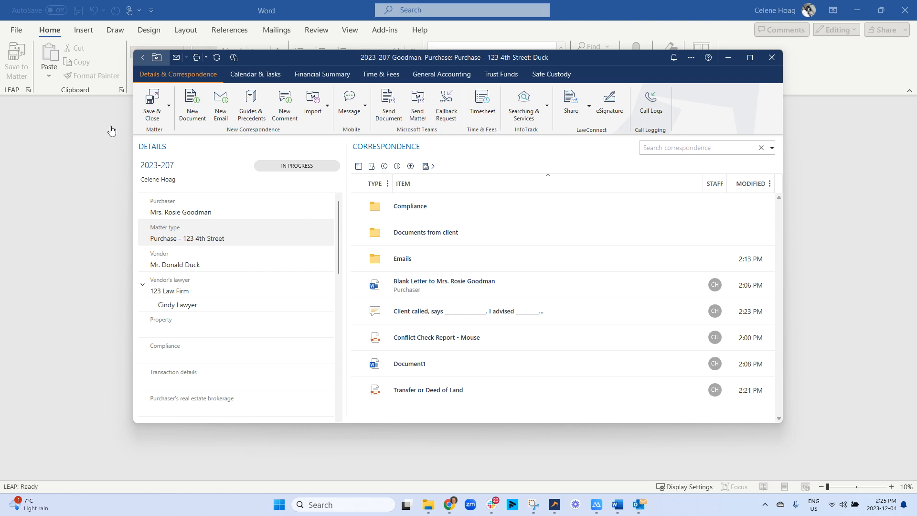
Share the Word blank letter to the purchaser securely via LawConnect, choosing the vendor as recipient and Sign In to view as access.
right_click(403, 287)
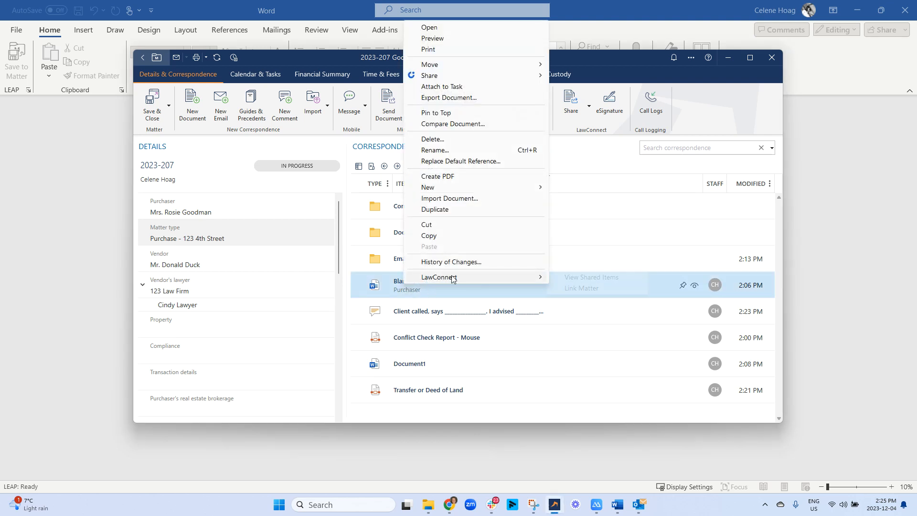
mouse_move(453, 279)
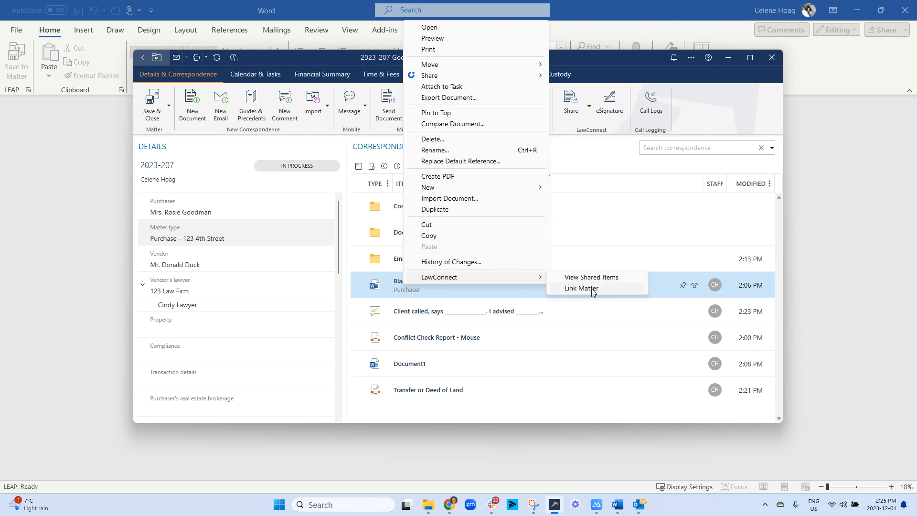
mouse_move(453, 81)
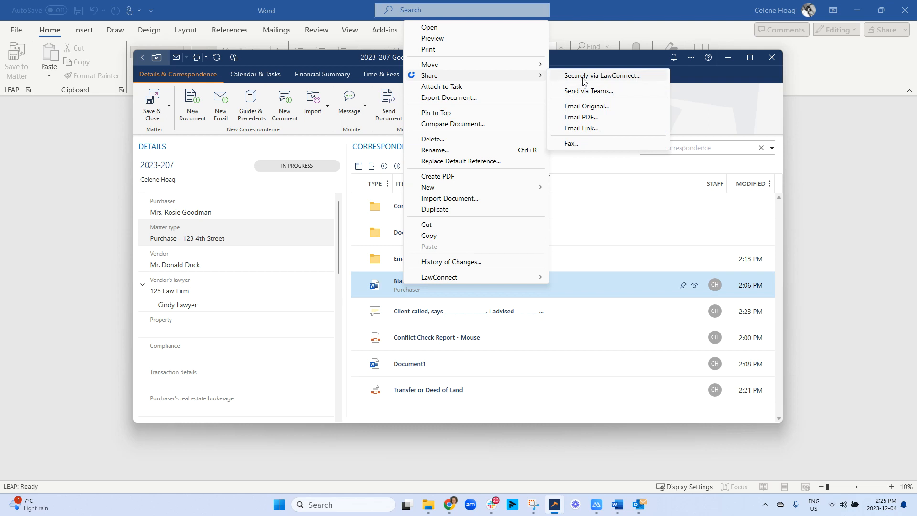
left_click(583, 77)
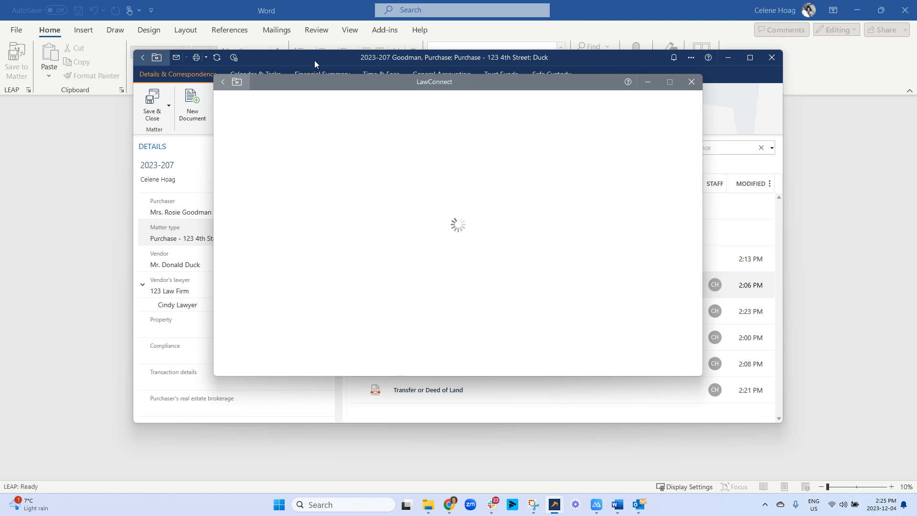
left_click(304, 164)
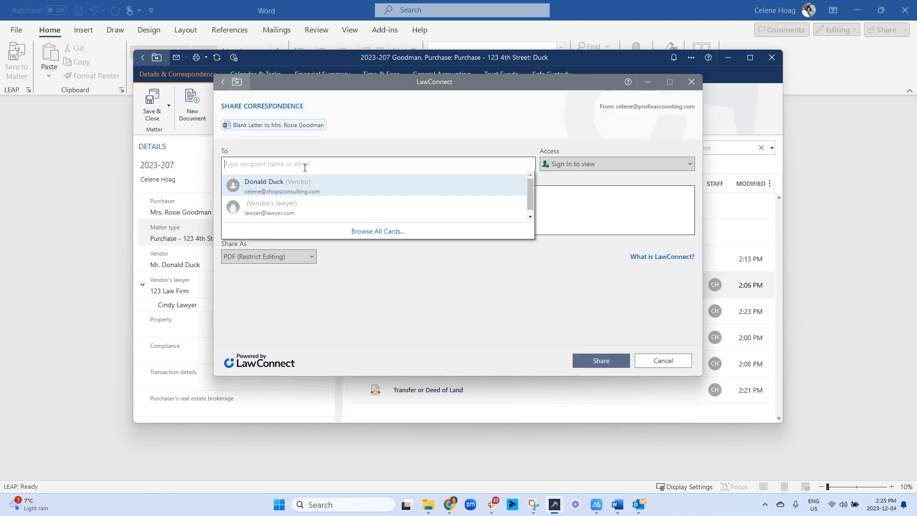
left_click(327, 192)
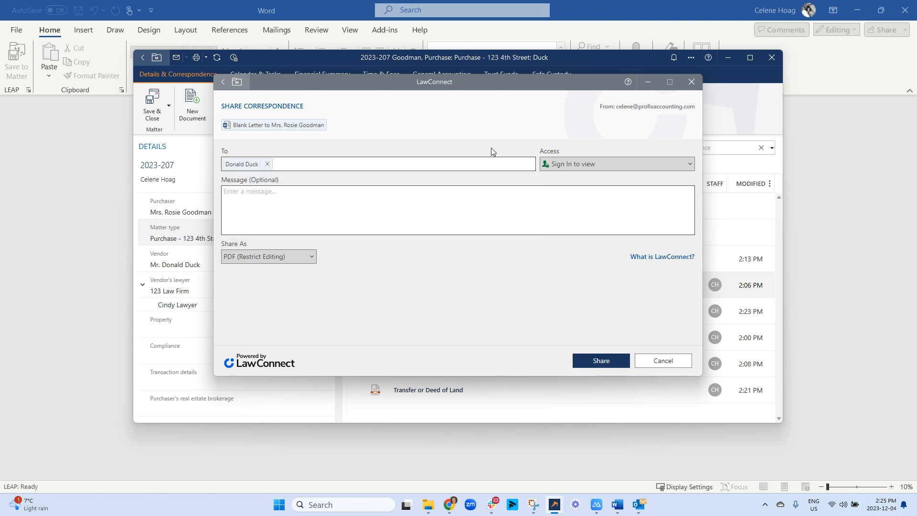
left_click(594, 168)
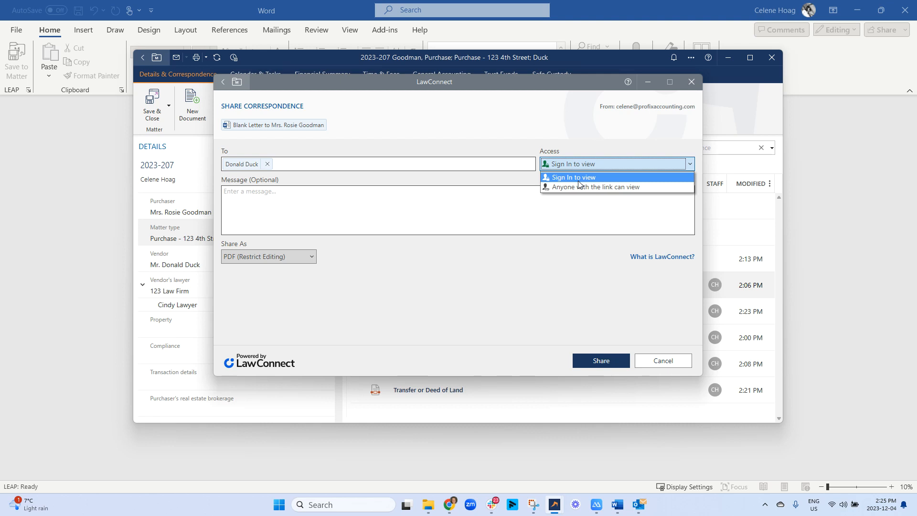
left_click(604, 178)
Add the message "Hey! Here's the letter I mentioned." and share the letter as PDF (Restrict Editing).
left_click(519, 191)
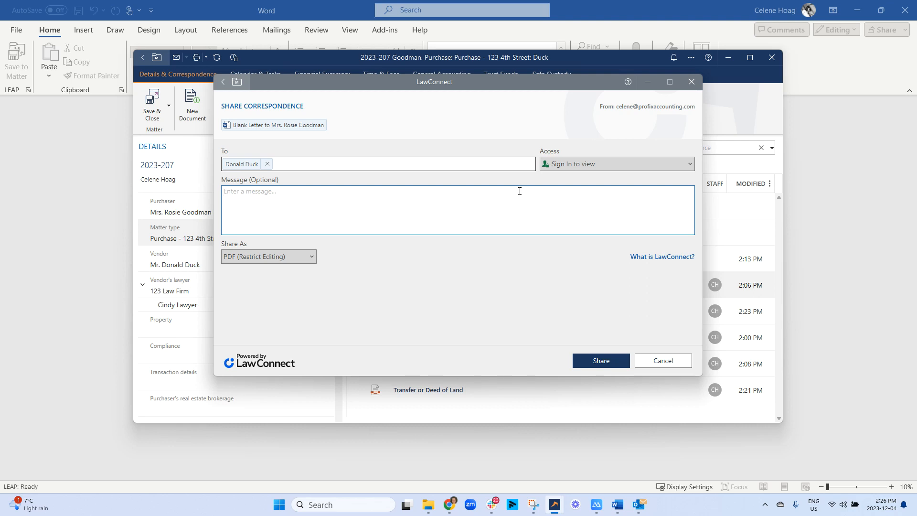
type("Hey! Here's the letter I")
type("mentioned.")
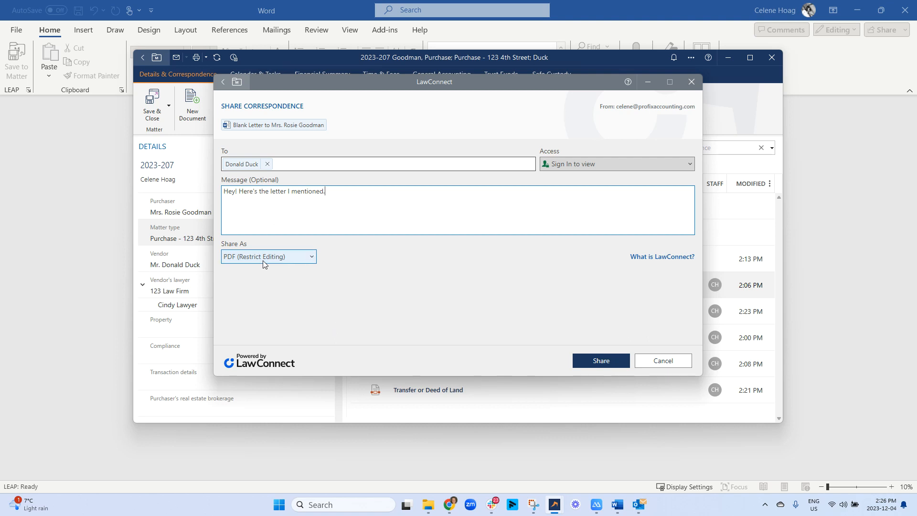
left_click(282, 260)
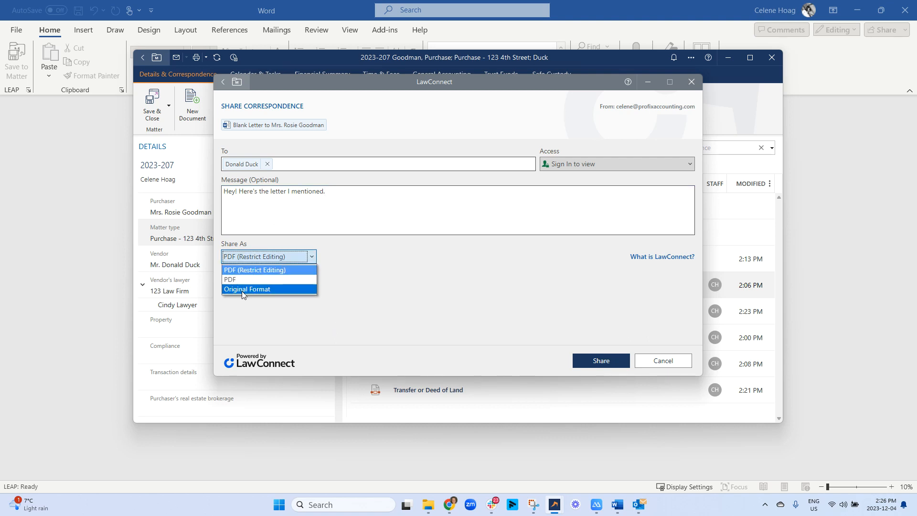
left_click(294, 270)
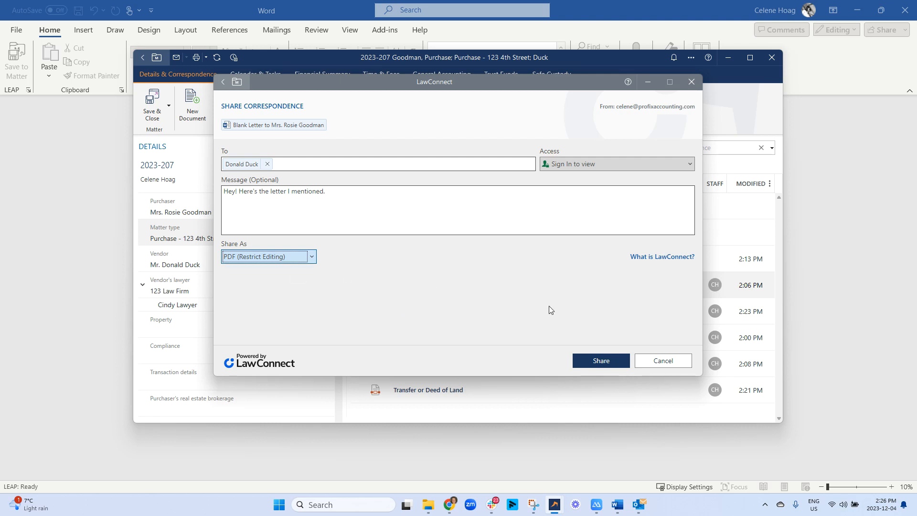
left_click(610, 362)
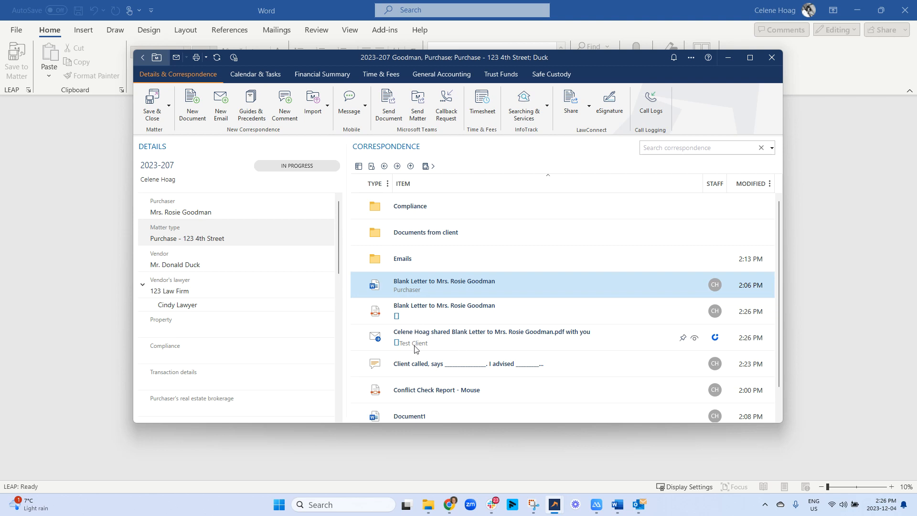
In the recipient's Gmail, mark the LawConnect sharing email as safe and open the shared letter from it.
scroll(441, 318, "down", 1)
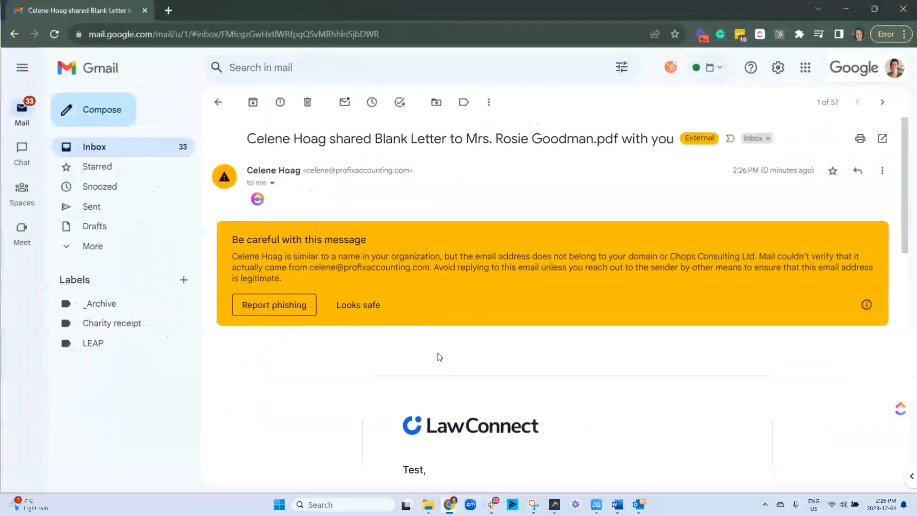
left_click(368, 306)
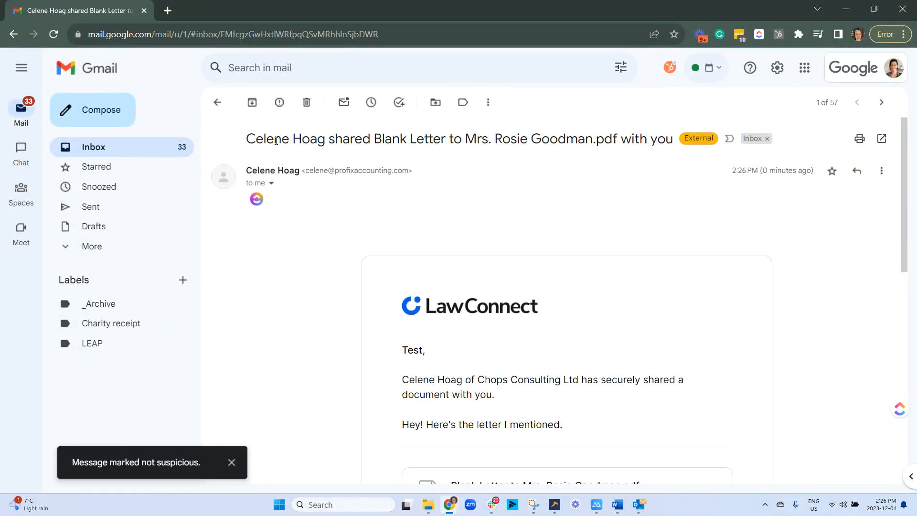
scroll(668, 135, "down", 4)
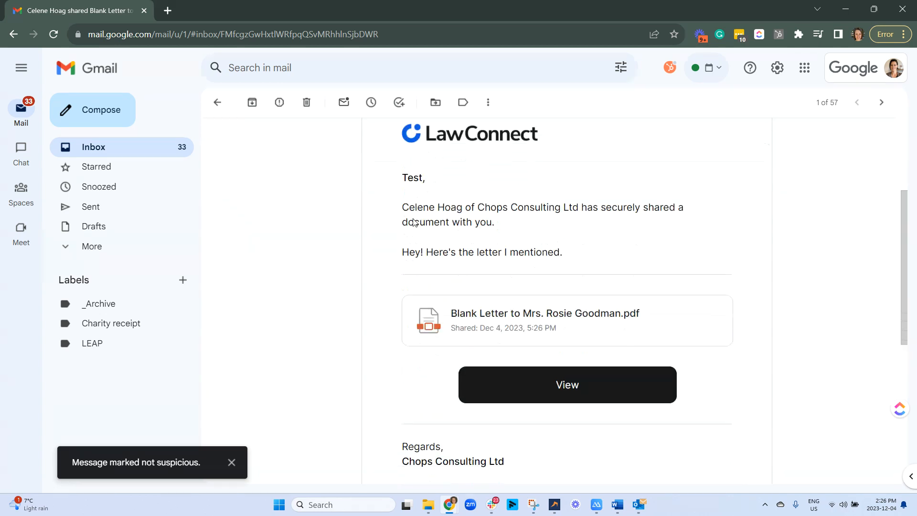
left_click(546, 371)
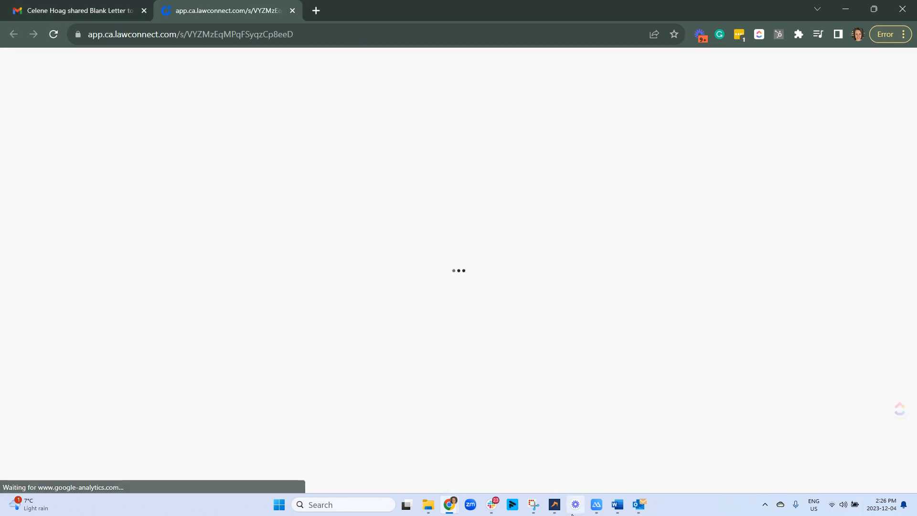
Sign in to LawConnect with the account password to view the shared letter.
mouse_move(554, 504)
left_click(613, 436)
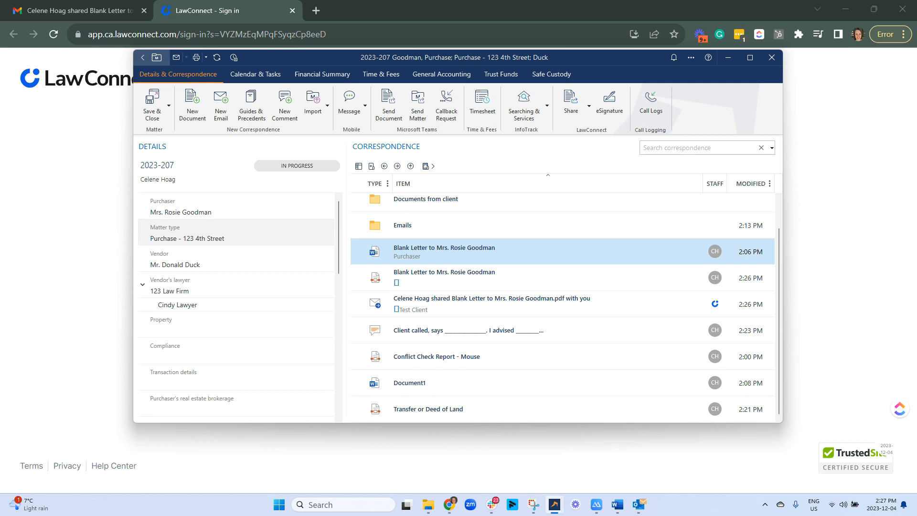
left_click(104, 154)
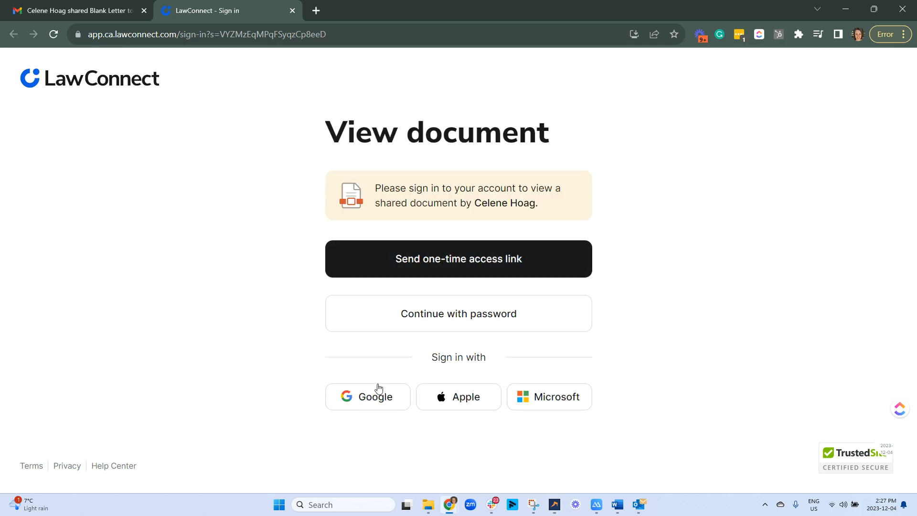
left_click(424, 315)
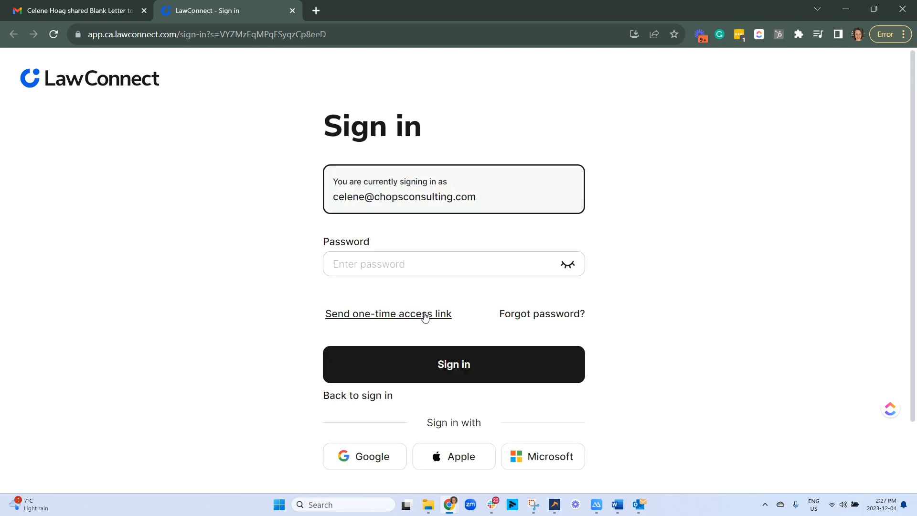
left_click(423, 263)
left_click(399, 371)
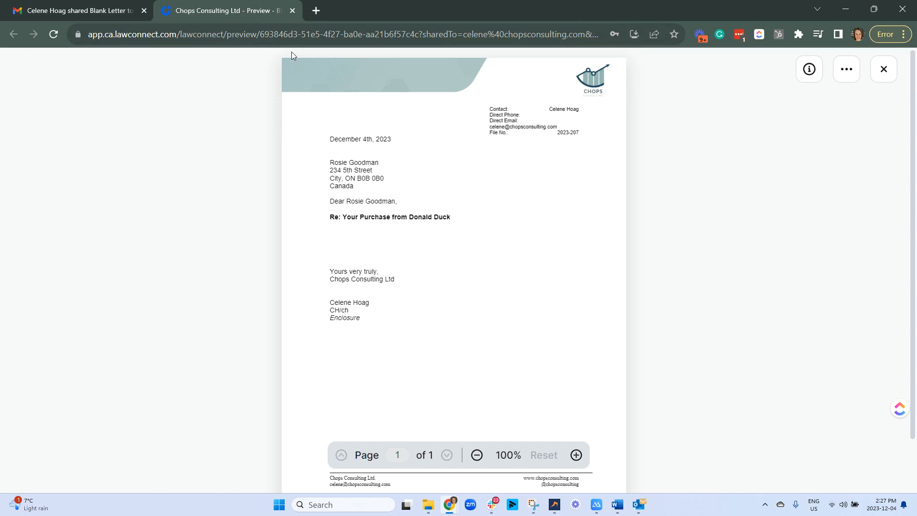
Post the comment "You spelled my name wrong" on the addressee's name in the letter's address block.
left_click(845, 72)
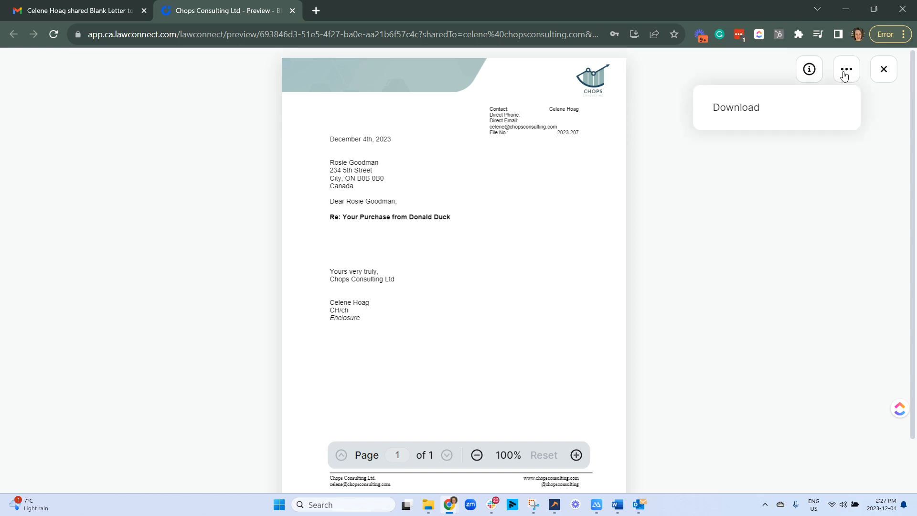
left_click(885, 80)
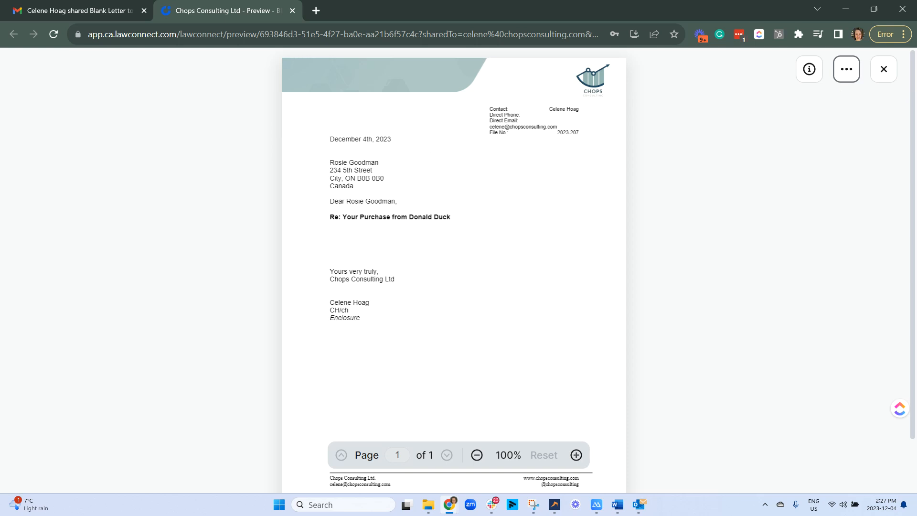
left_click_drag(332, 163, 378, 165)
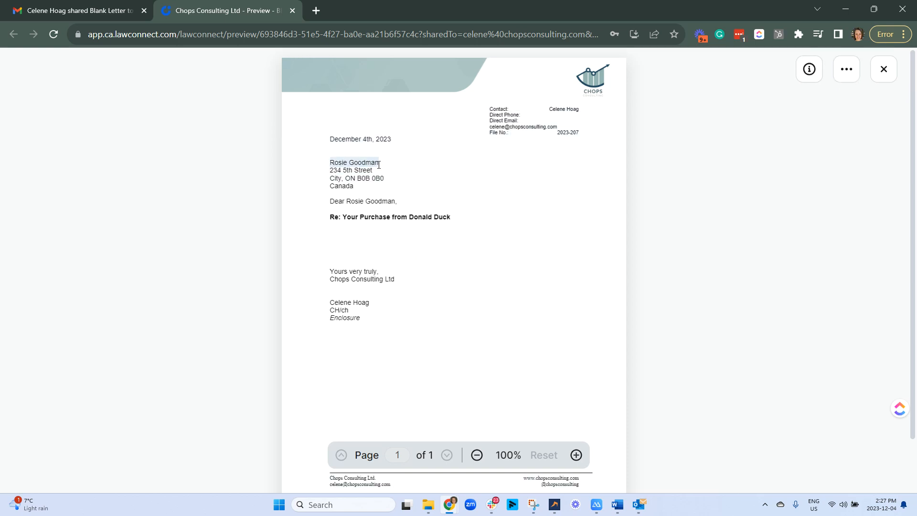
left_click(374, 143)
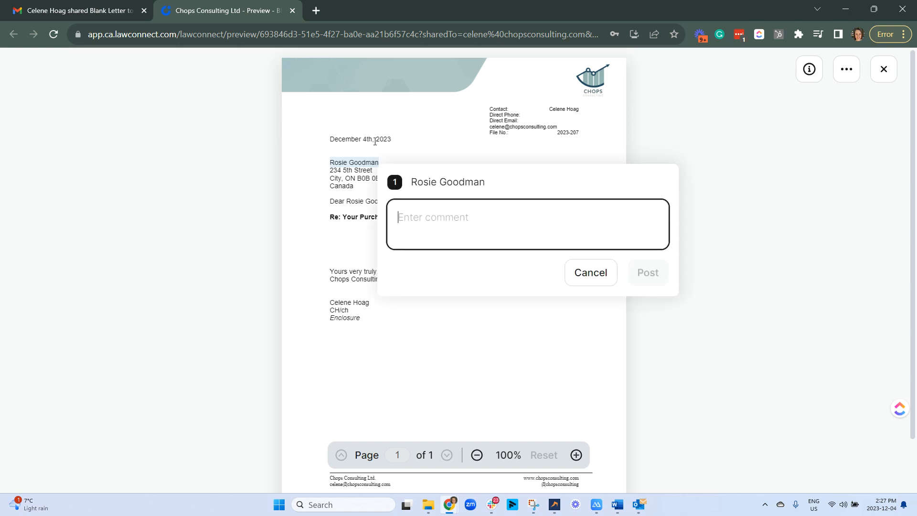
type("You ")
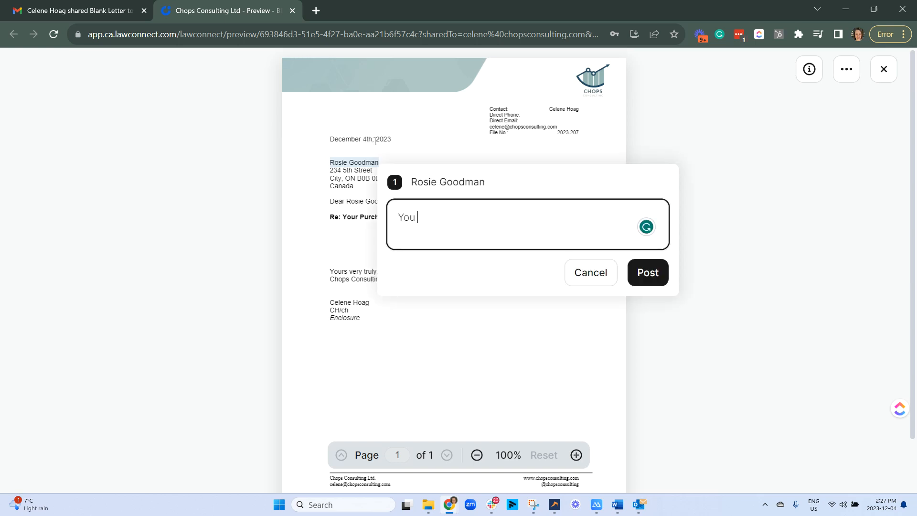
type("spelled my nam")
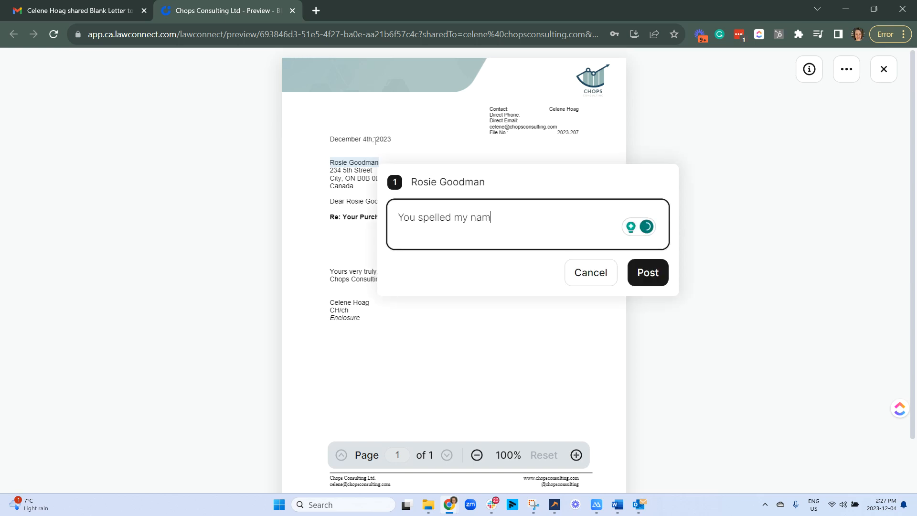
type("e wrong")
left_click(648, 273)
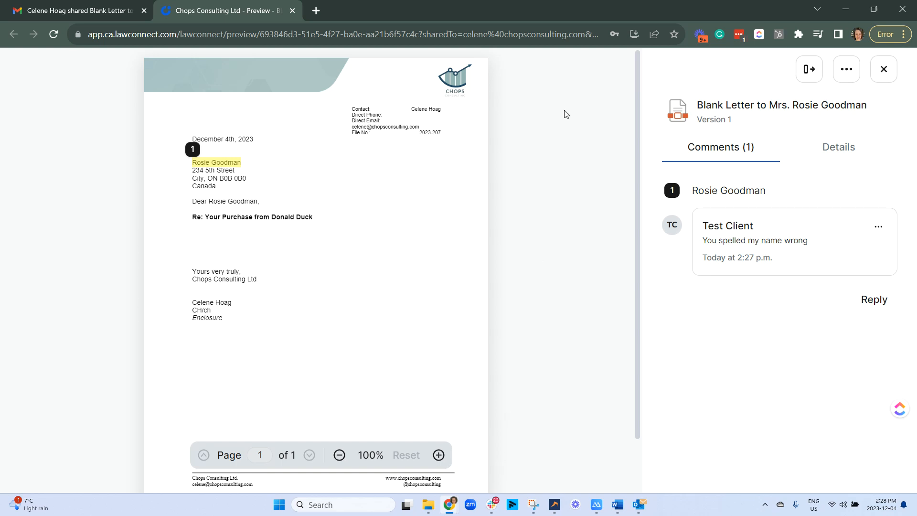
Check the shared letter's details and the client's case activity feed.
left_click(844, 144)
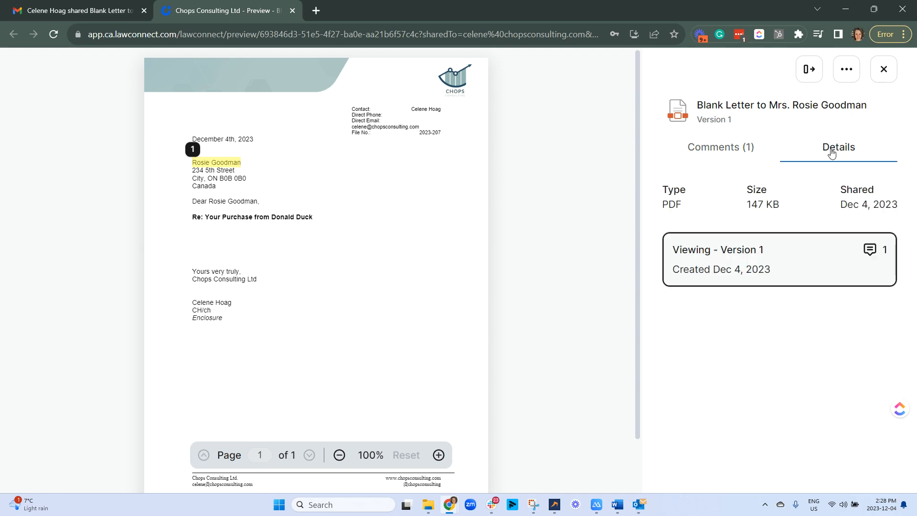
left_click(847, 72)
left_click(818, 63)
left_click(814, 70)
left_click(808, 70)
left_click(884, 75)
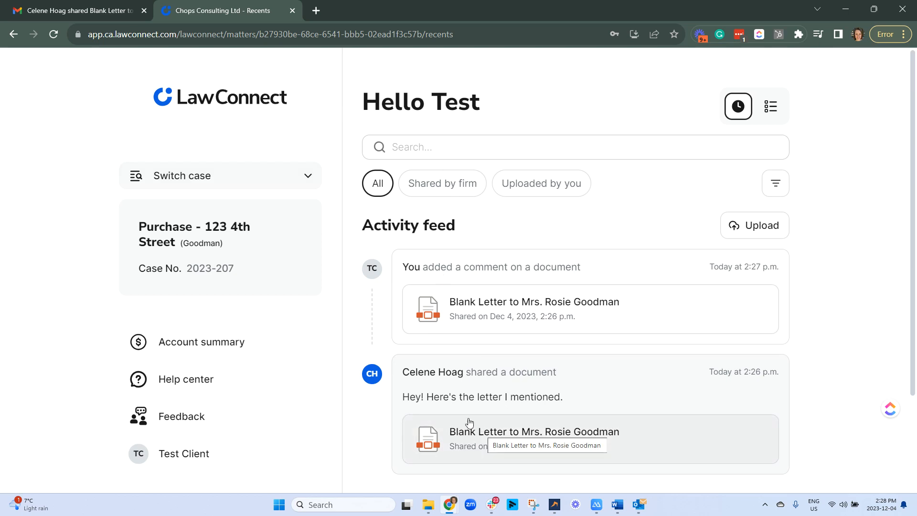
scroll(528, 260, "down", 3)
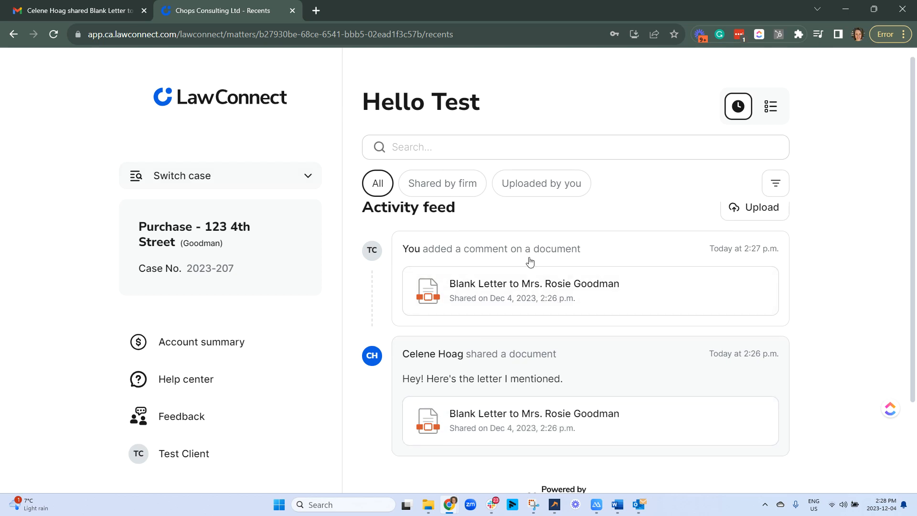
scroll(530, 267, "up", 3)
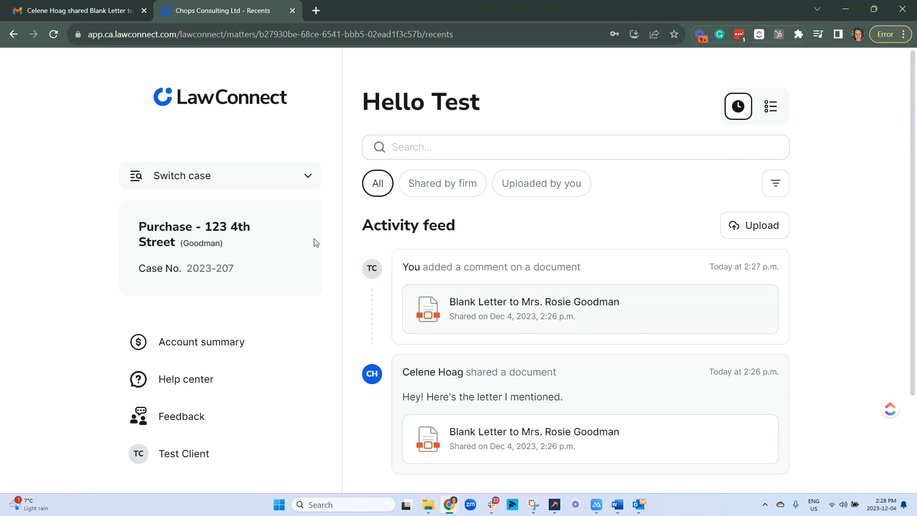
scroll(606, 315, "down", 3)
scroll(649, 386, "up", 3)
Upload the file Team Directory - Old.csv to the Collaboration with Chops Consulting Ltd folder with the message "Please review this".
left_click(774, 236)
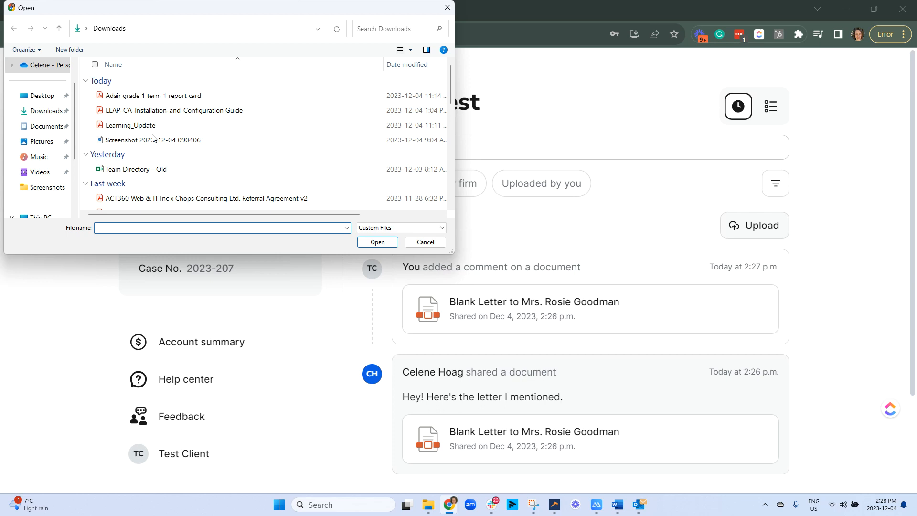
left_click(160, 168)
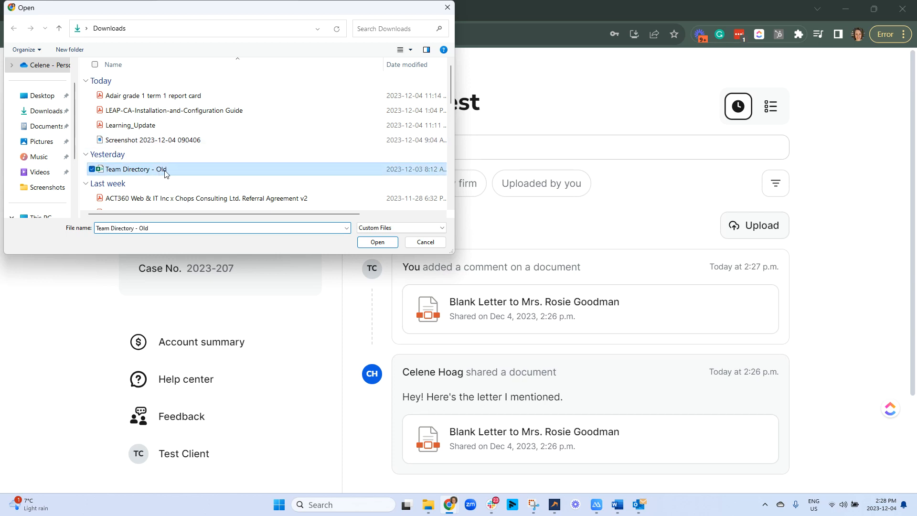
left_click(377, 242)
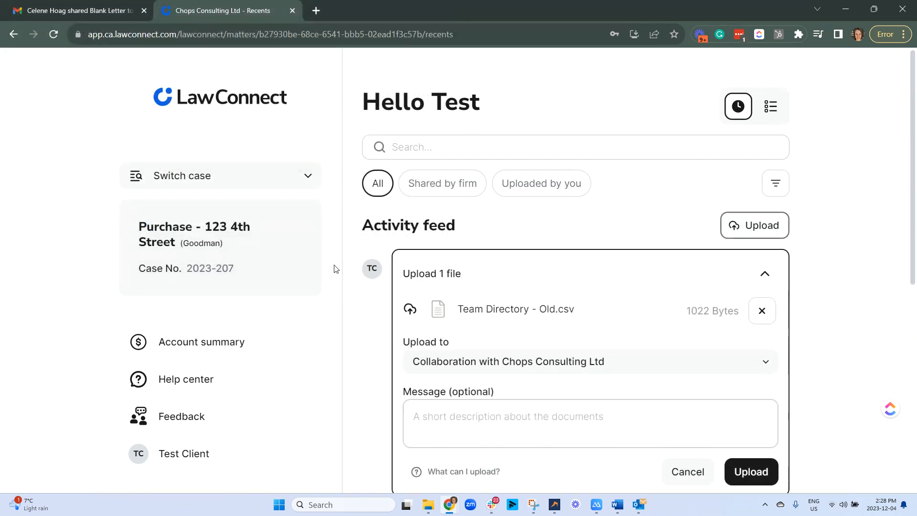
left_click(475, 411)
type("Ple")
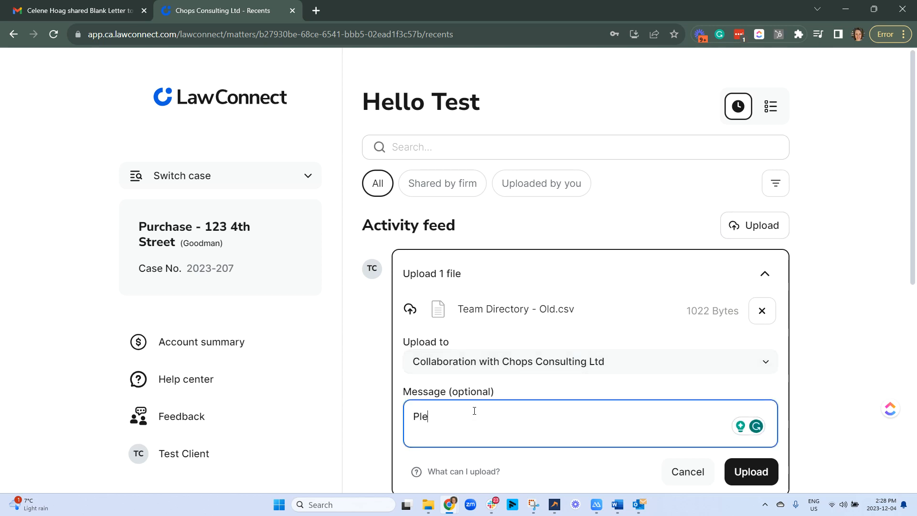
type("ase review this")
left_click(750, 471)
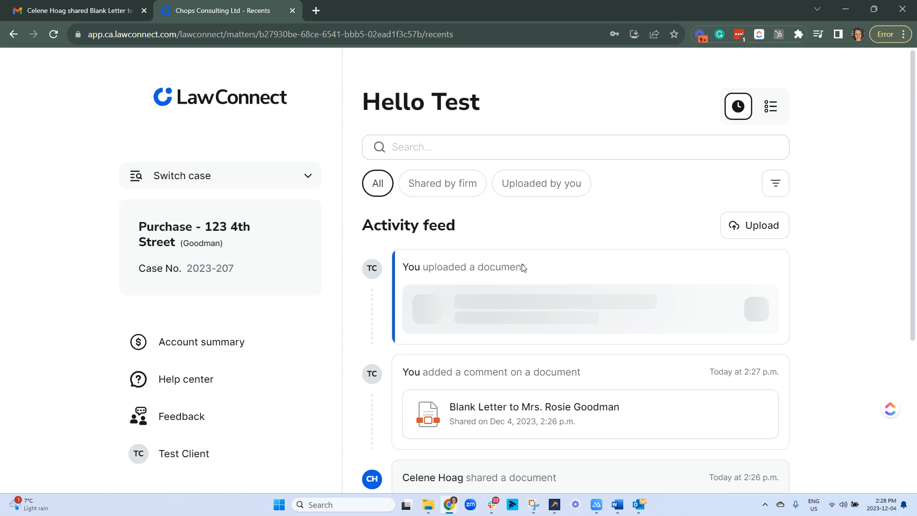
Browse the client's list of cases and switch to case 2023-161, Provincial Offence - court file 00000.
left_click(231, 173)
scroll(389, 256, "down", 10)
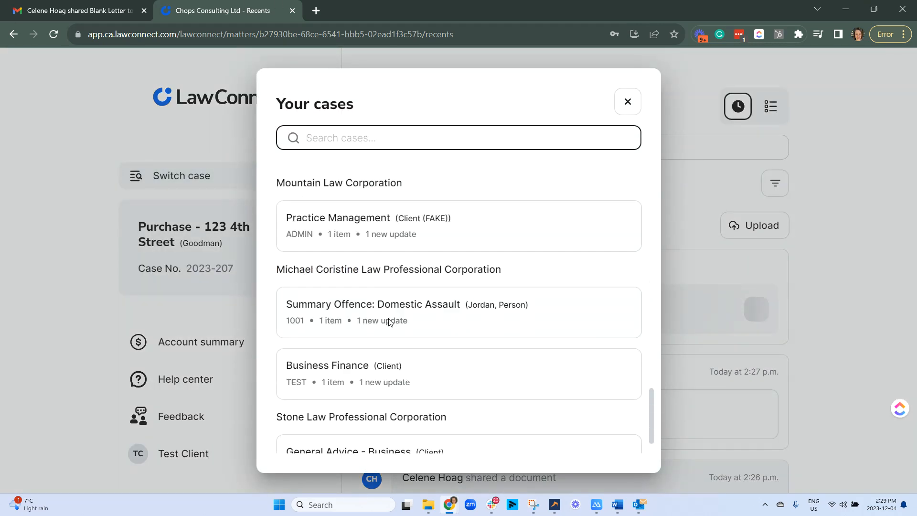
scroll(379, 338, "down", 2)
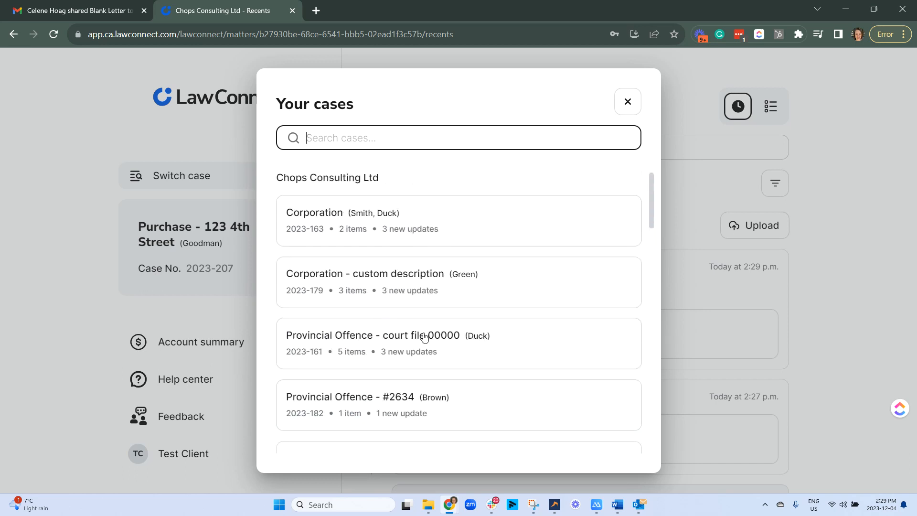
scroll(406, 334, "down", 1)
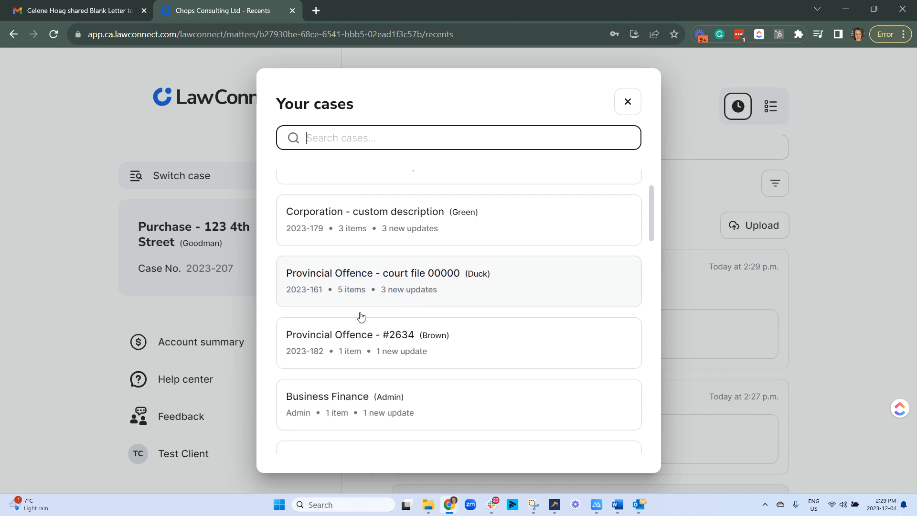
left_click(436, 293)
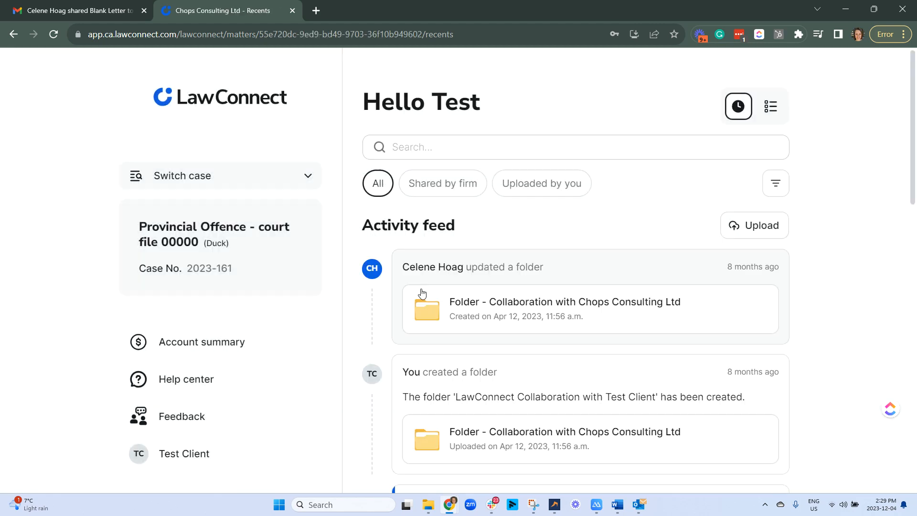
Review the Provincial Offence case's activity feed from the newest entry down to the oldest.
scroll(608, 313, "down", 4)
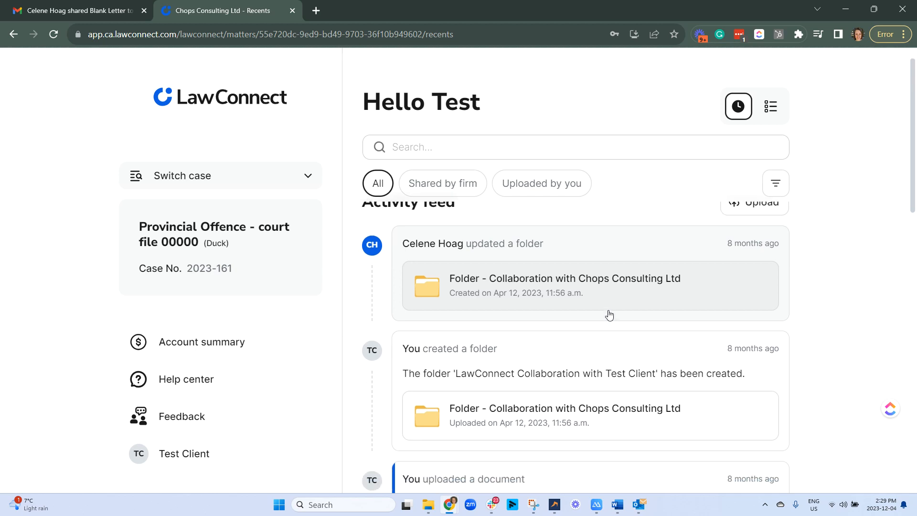
scroll(557, 285, "down", 4)
scroll(511, 299, "up", 1)
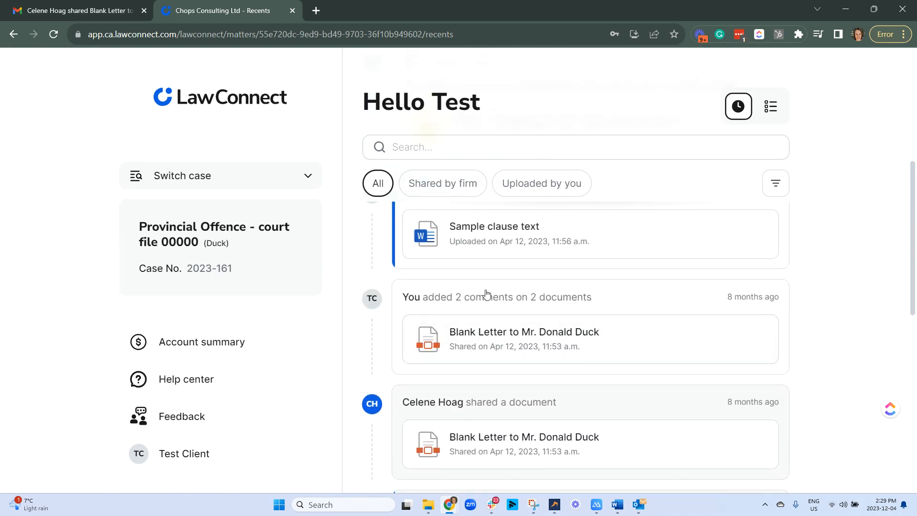
scroll(562, 424, "down", 1)
scroll(563, 425, "down", 8)
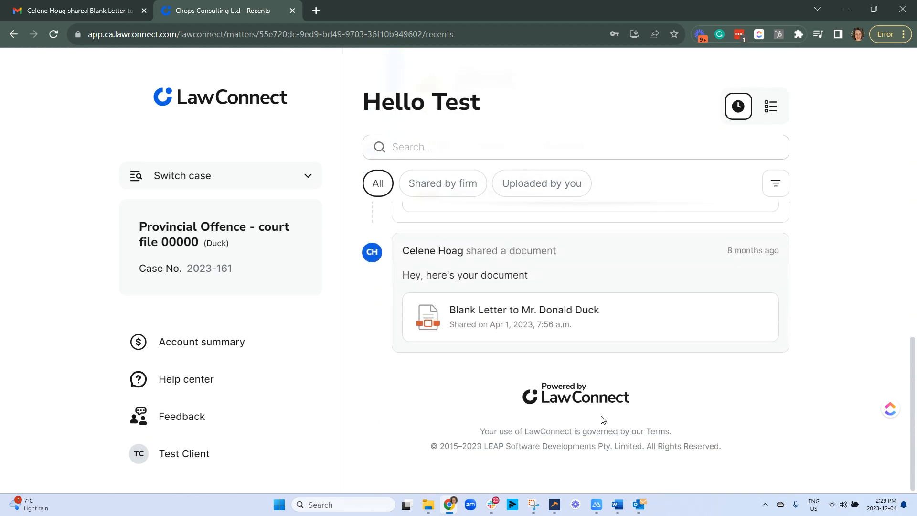
scroll(592, 418, "up", 7)
scroll(616, 391, "up", 10)
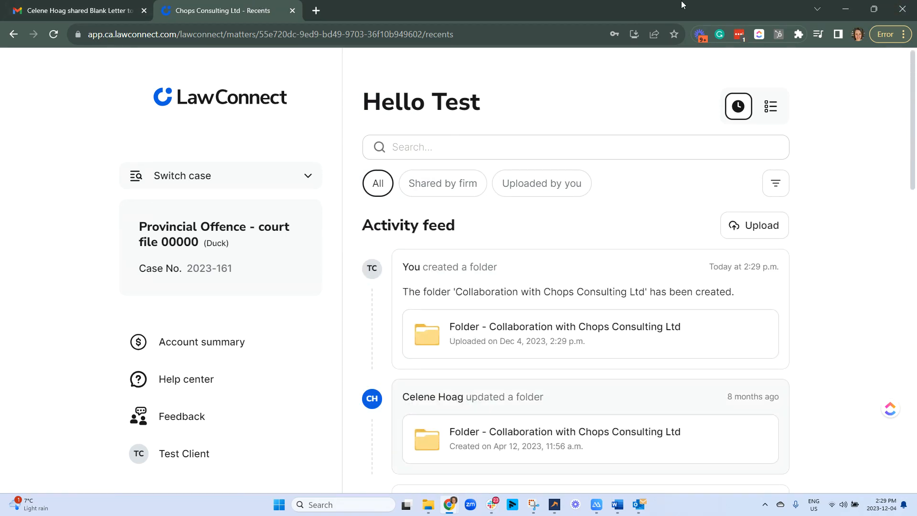
Switch to matter 2023-207 in LEAP, check the LawConnect Collaboration with Test Client folder, and return to the full correspondence list.
left_click(874, 9)
left_click_drag(914, 185, 916, 43)
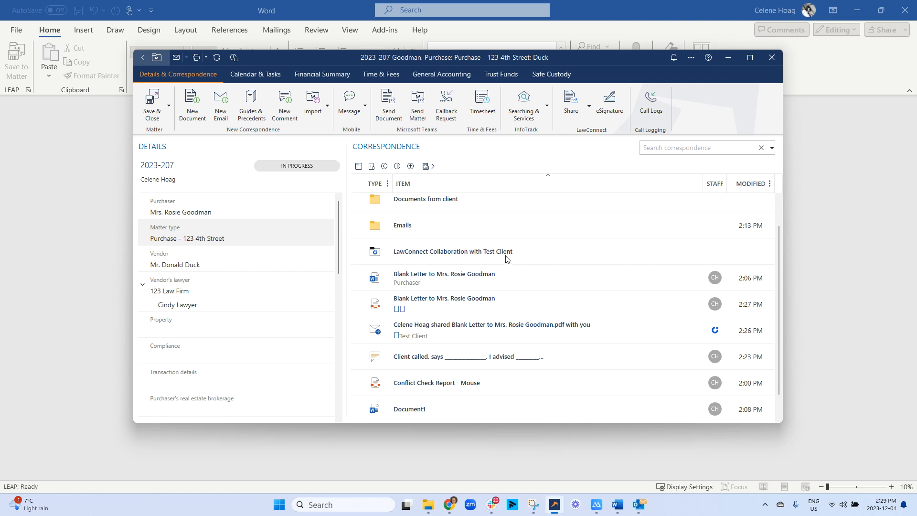
double_click(395, 252)
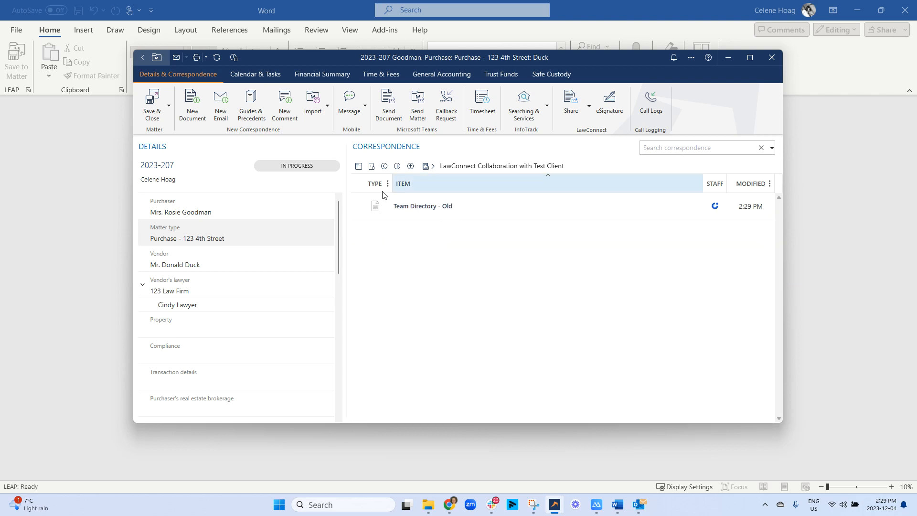
left_click(426, 166)
scroll(477, 238, "down", 2)
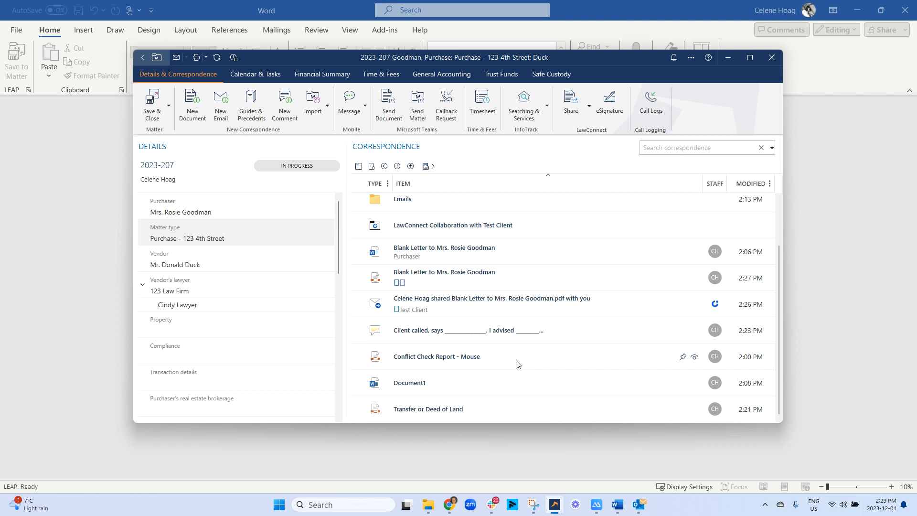
scroll(515, 367, "up", 2)
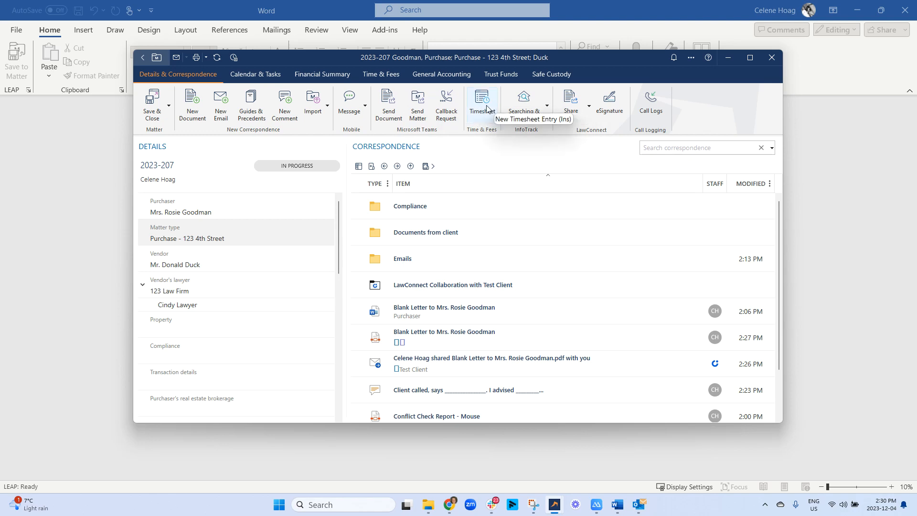
Create a calendar appointment for matter 2023-207 and title it "Meeting with client".
left_click(897, 11)
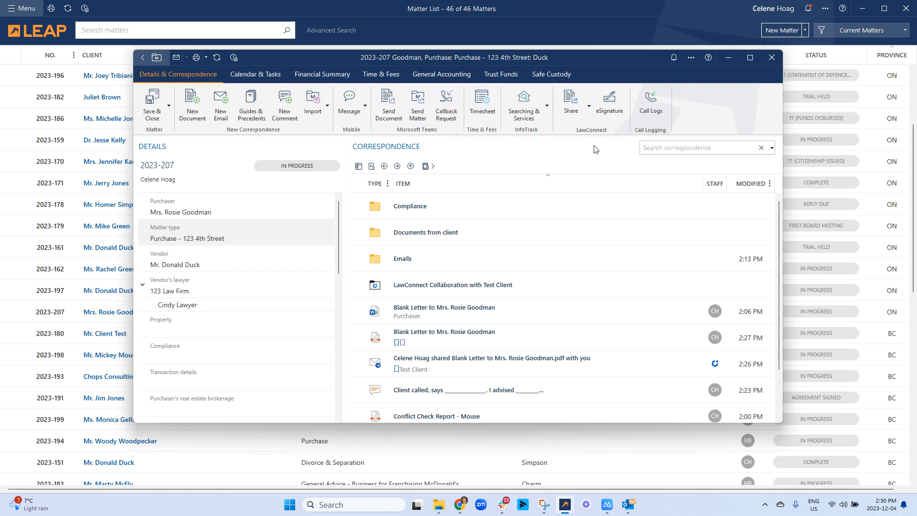
left_click(262, 76)
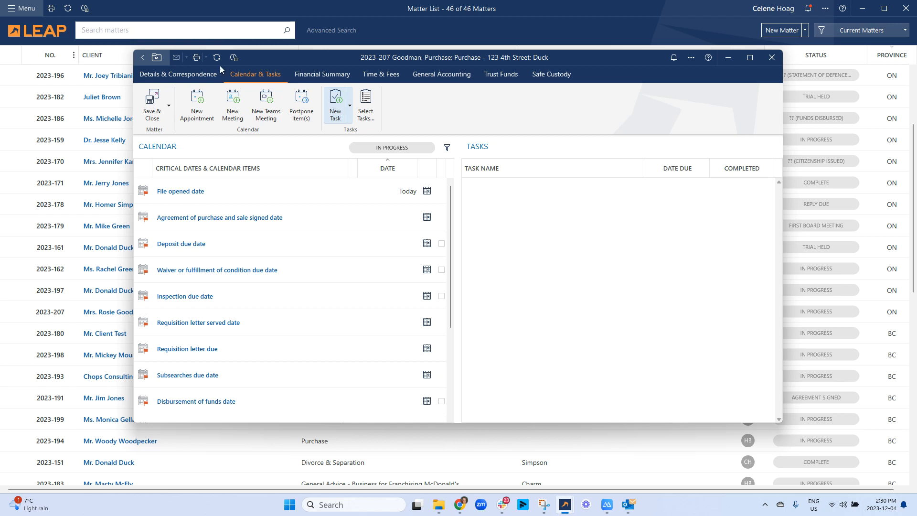
left_click(196, 105)
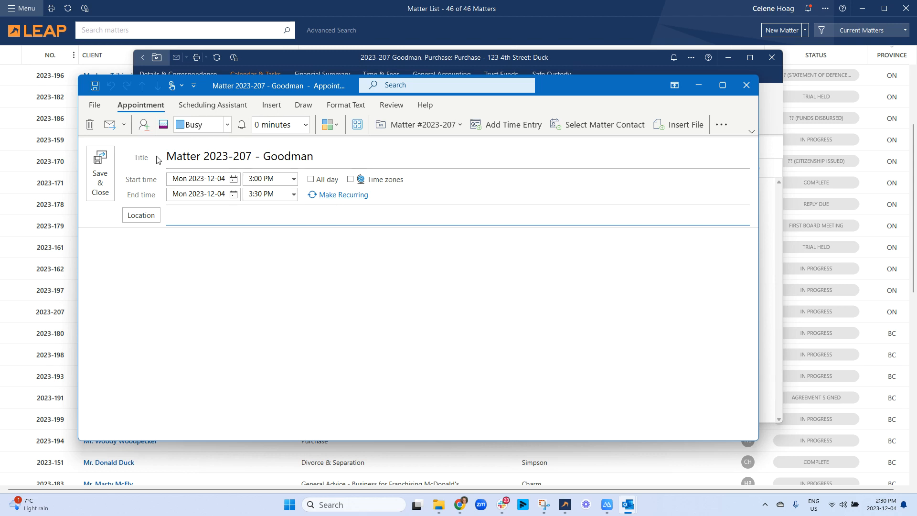
triple_click(250, 156)
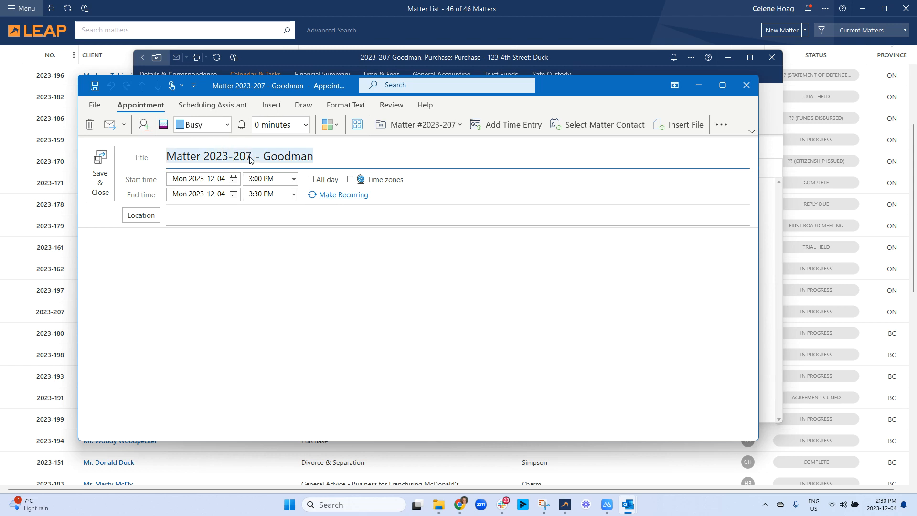
key("Delete")
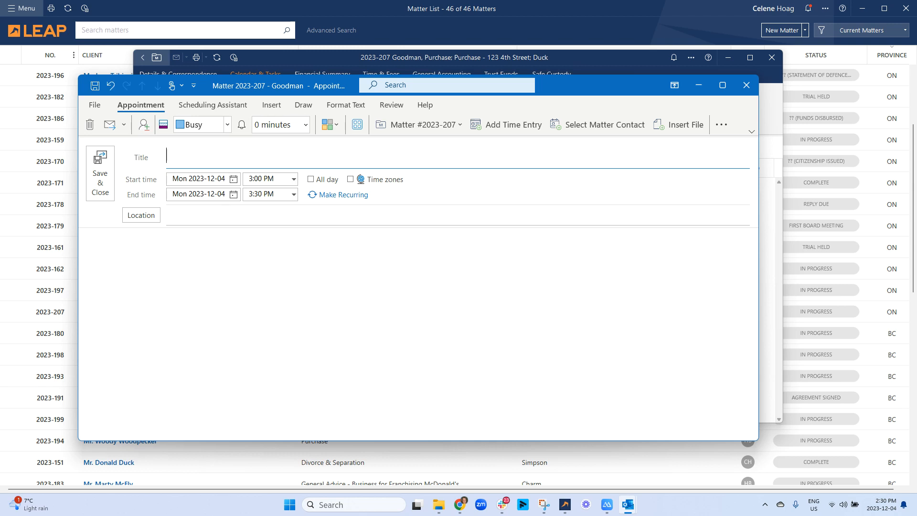
type("Meeting with client")
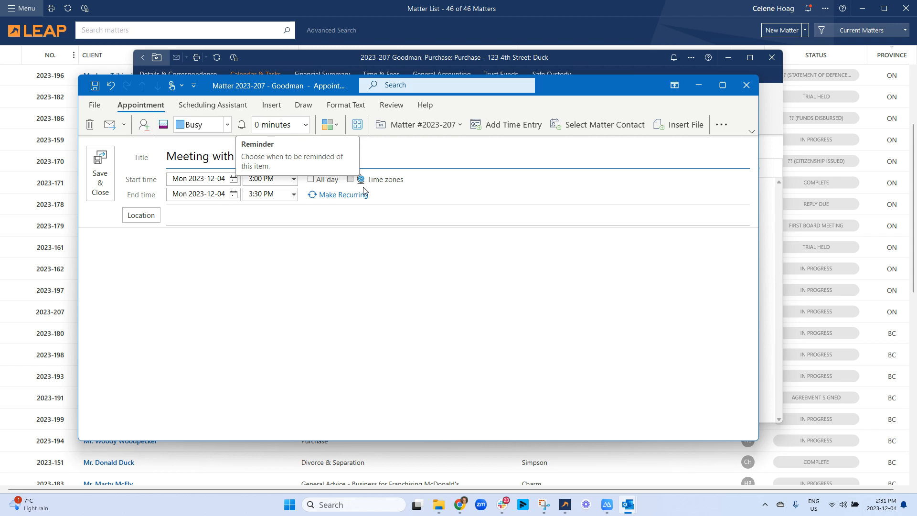
Check the appointment's matter assignment options, then save it to the matter for 2023-12-04, 3:00 PM to 3:30 PM.
left_click(424, 130)
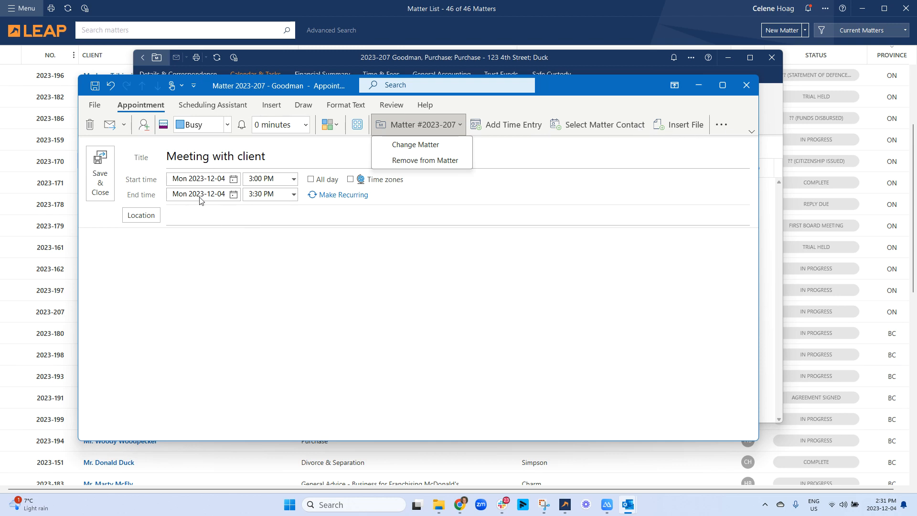
left_click(104, 180)
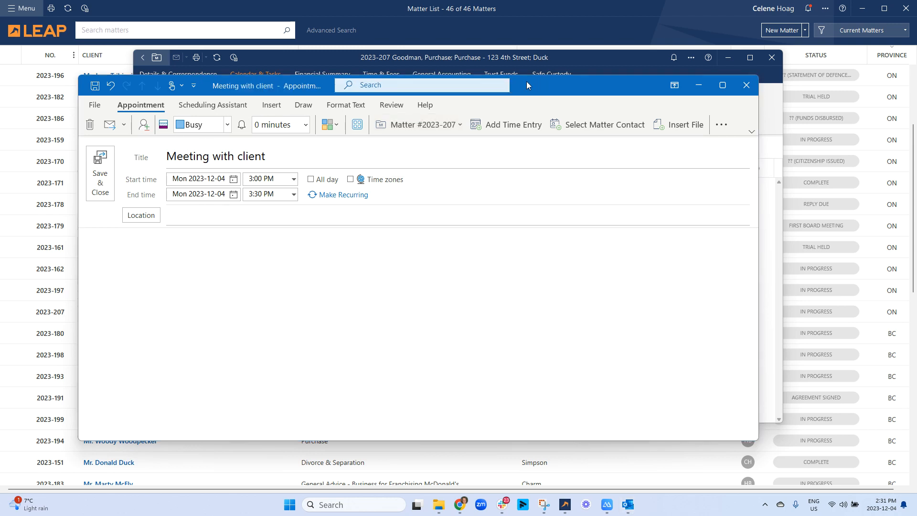
left_click_drag(527, 84, 596, 81)
left_click(167, 174)
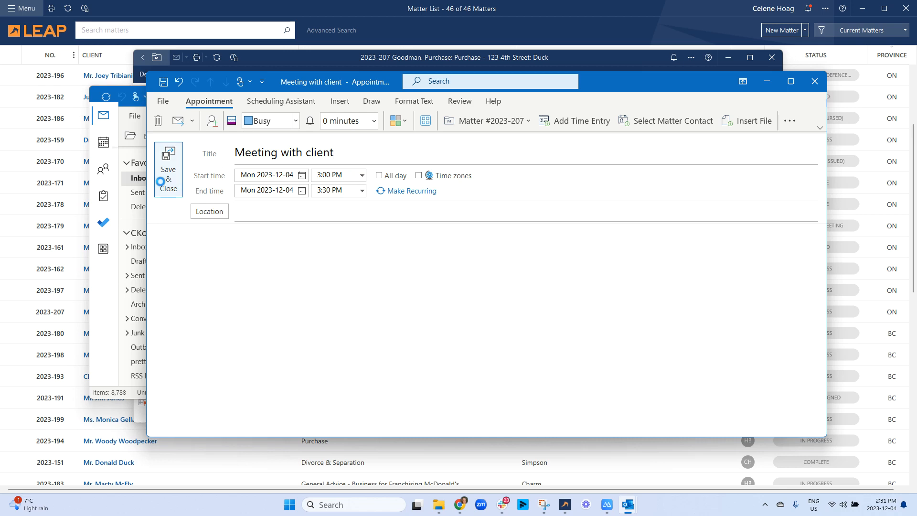
left_click(518, 82)
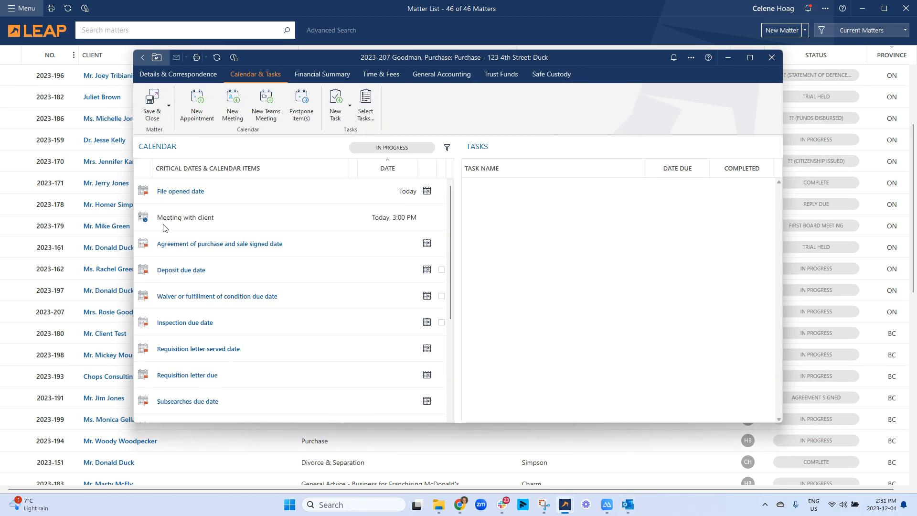
Switch to Outlook and check the client meeting in the calendar's day view, then return to the LEAP matter.
left_click(629, 505)
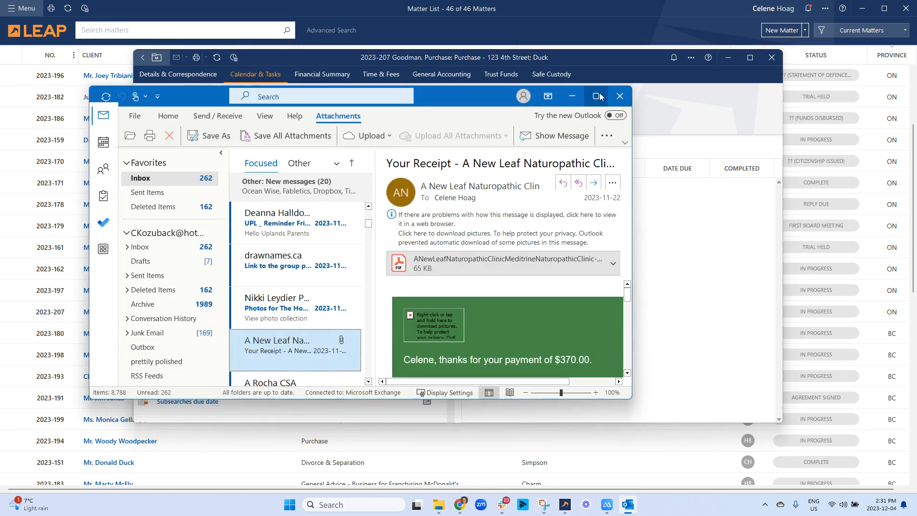
left_click(597, 96)
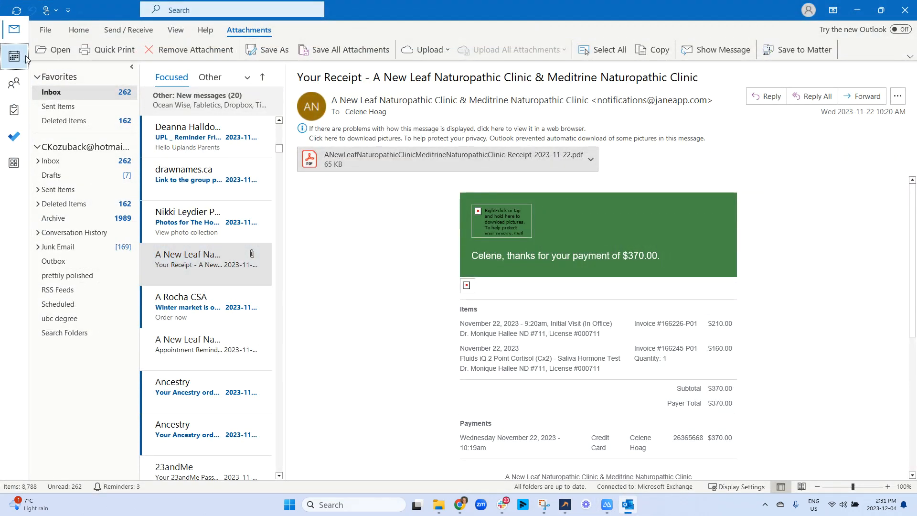
left_click(14, 56)
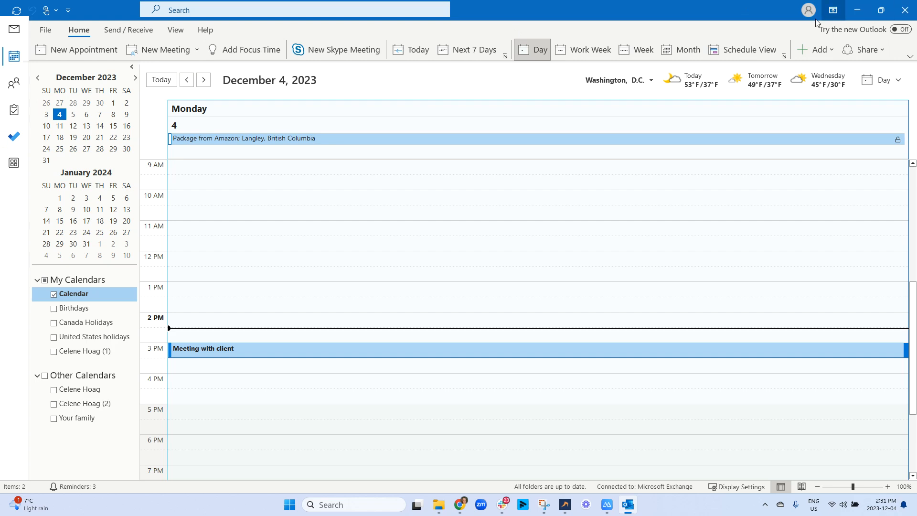
left_click(857, 10)
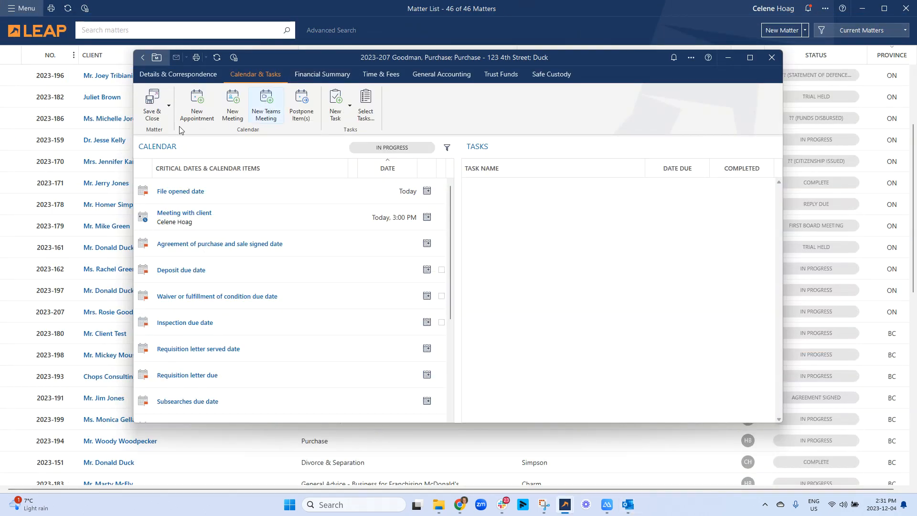
left_click(232, 104)
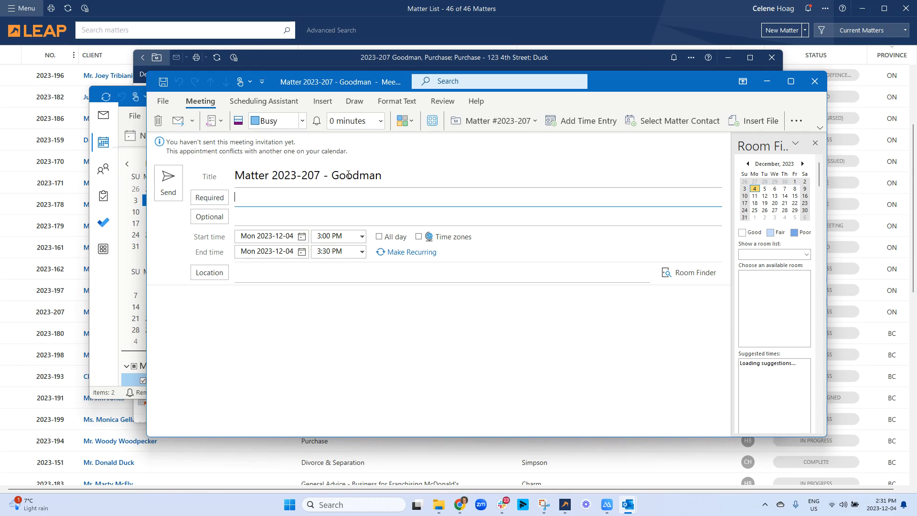
left_click(815, 81)
left_click(461, 277)
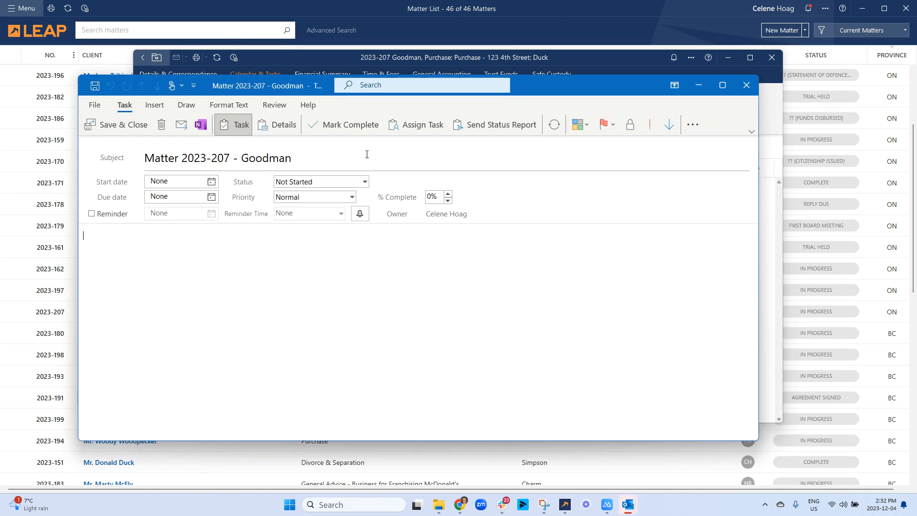
Change the new task's subject to "Do this thing" and check its LEAP matter assignment options.
triple_click(277, 162)
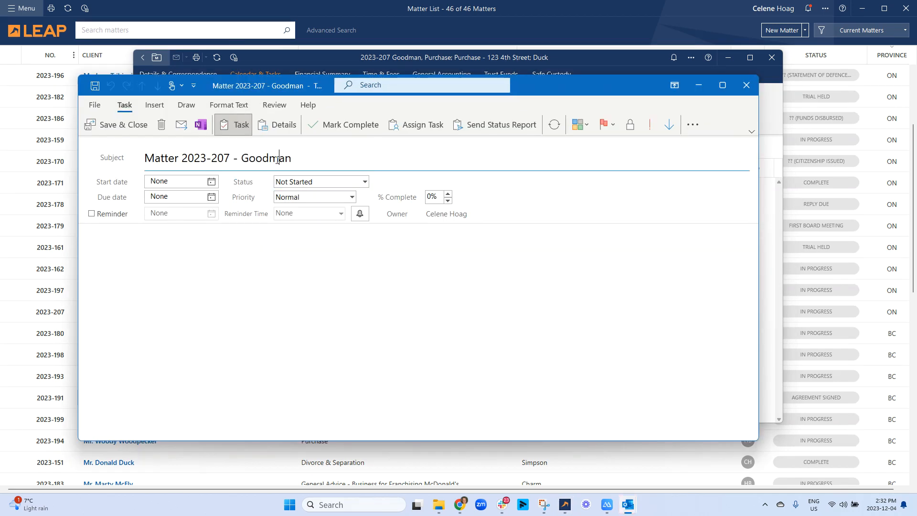
type("Do ths")
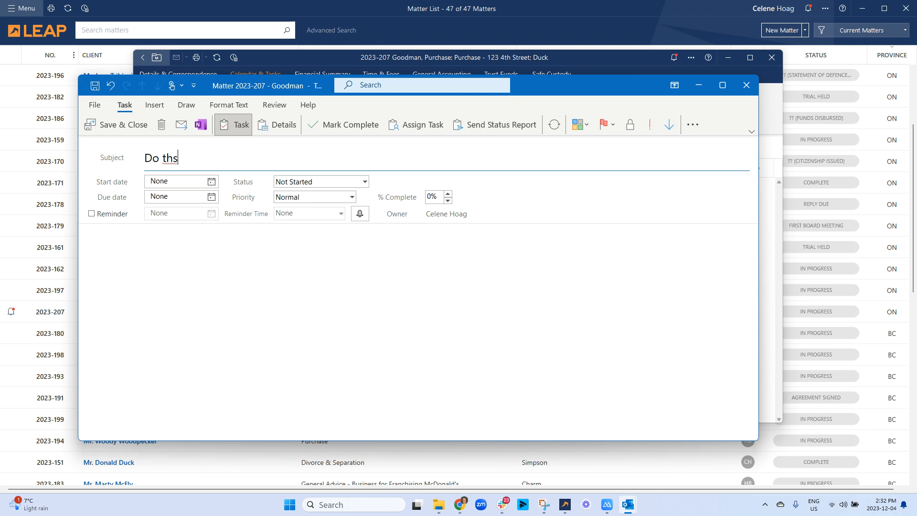
key("BackSpace")
type("is thing")
left_click(692, 124)
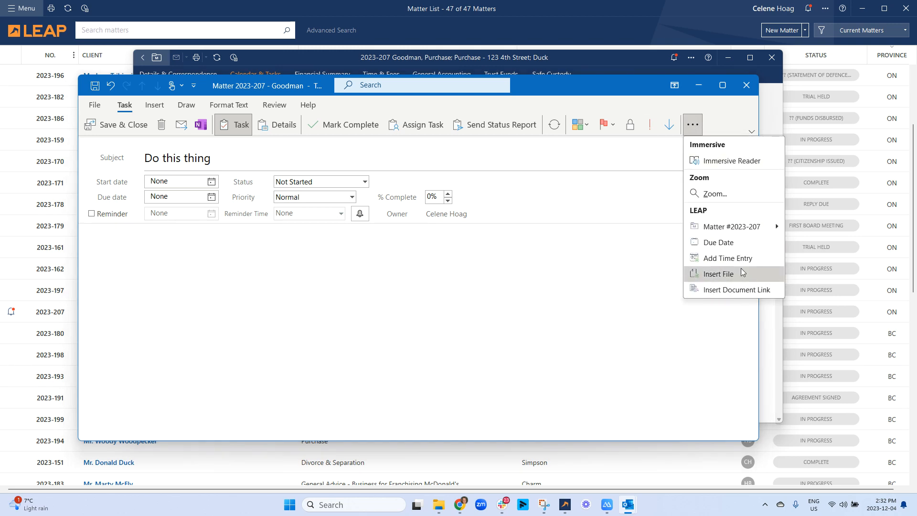
mouse_move(726, 228)
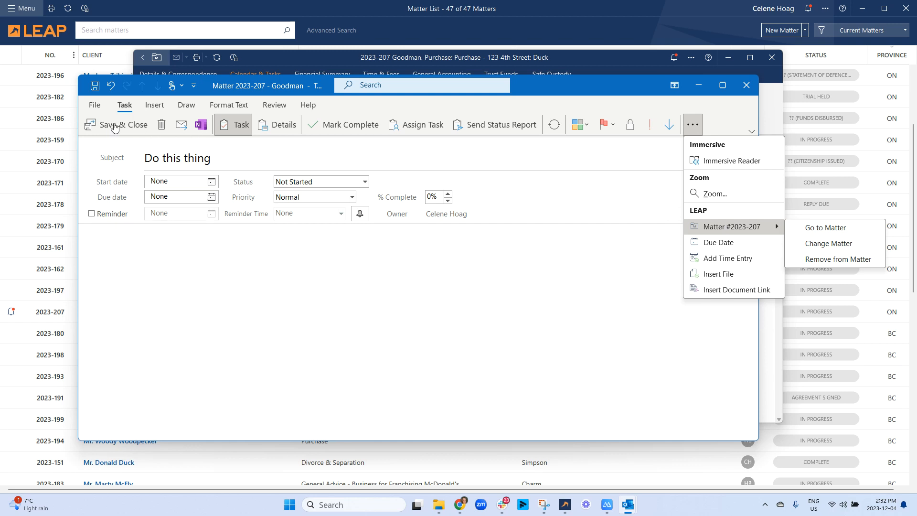
Set the task's due date to 2023-12-05 and its priority to High, and save it.
left_click(211, 197)
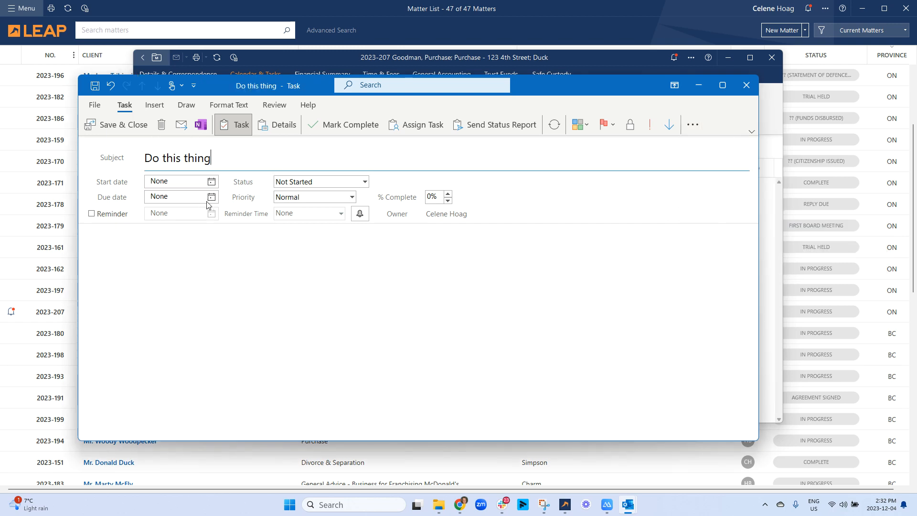
left_click(211, 197)
left_click(151, 249)
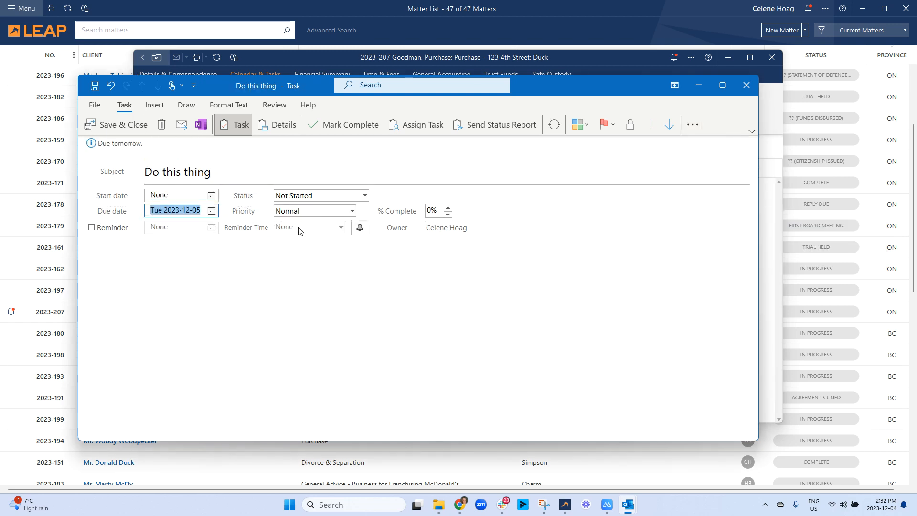
left_click(304, 213)
left_click(303, 243)
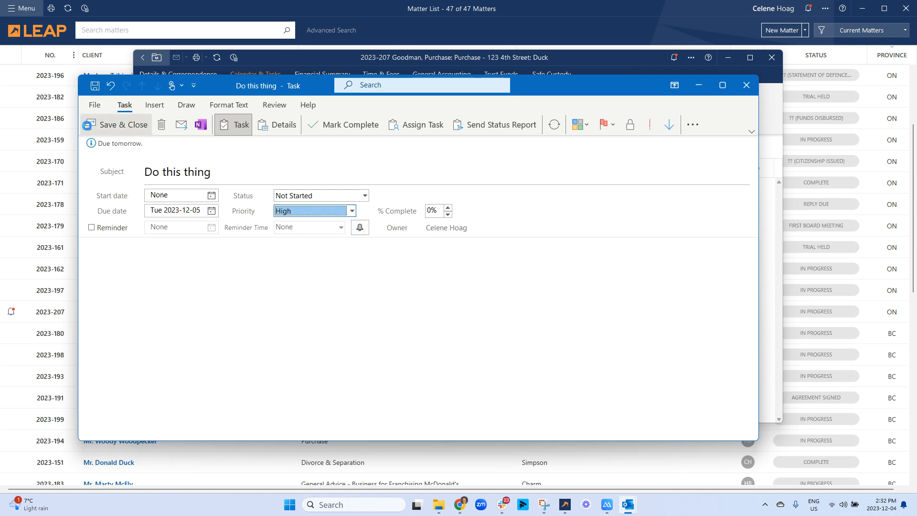
left_click(87, 125)
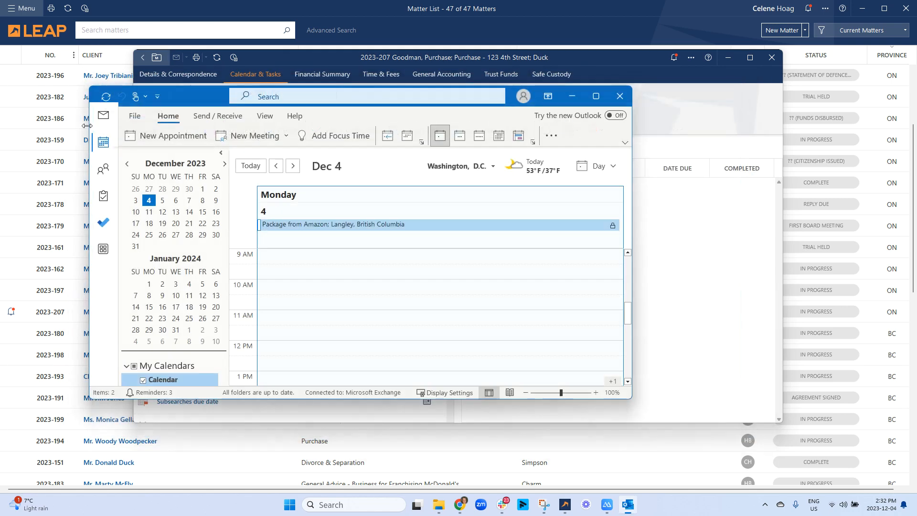
Check the Tasks folder in Outlook for the new task, then return to the LEAP matter.
left_click(102, 195)
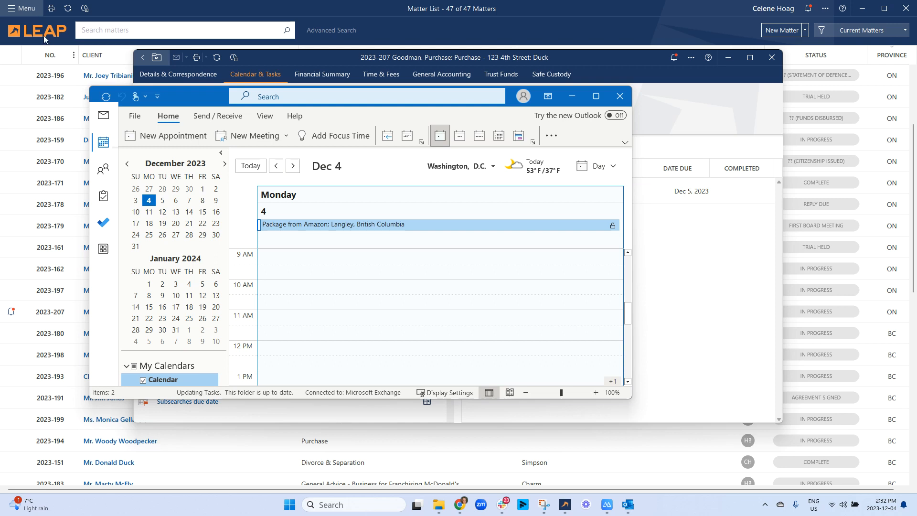
left_click(113, 194)
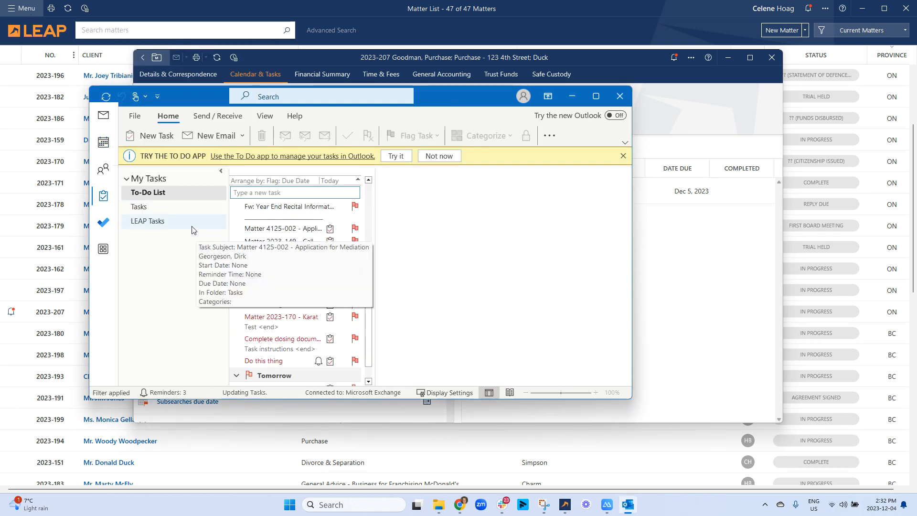
left_click(140, 222)
left_click(142, 207)
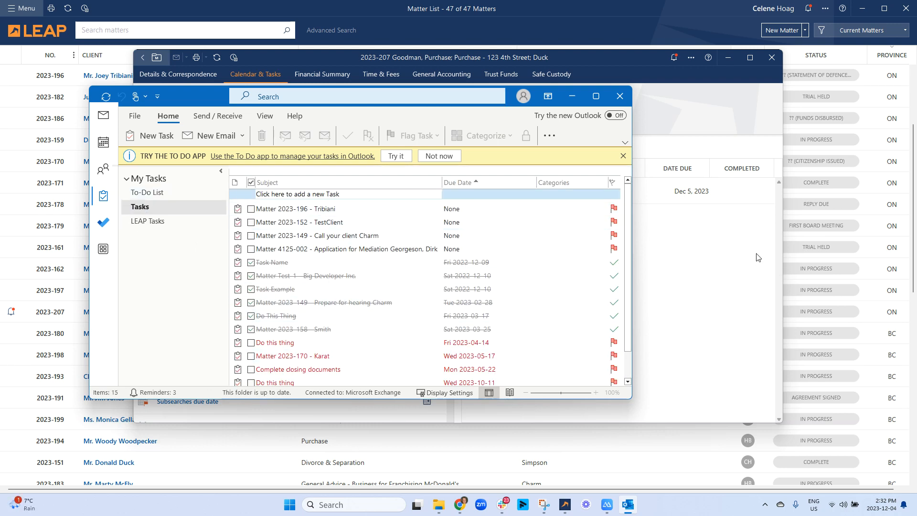
left_click(732, 253)
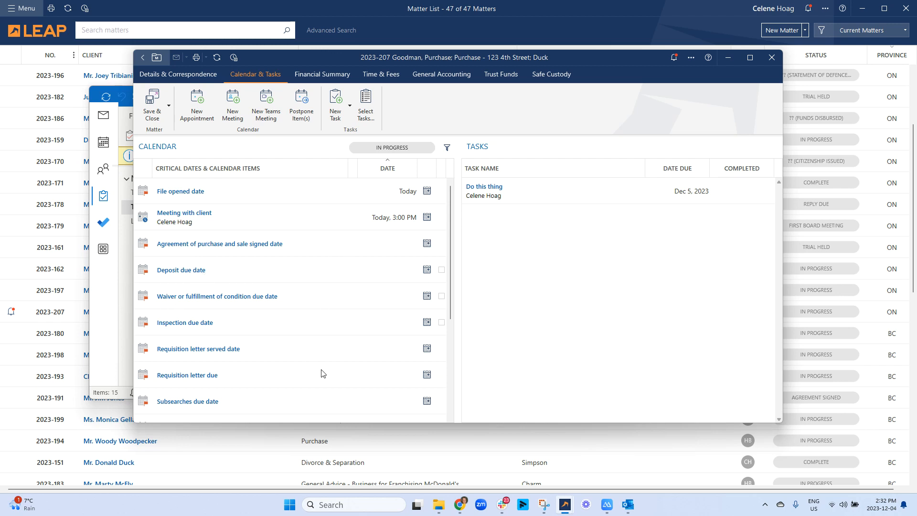
Review the matter's critical dates and set the agreement of purchase and sale signed date to Nov 6, 2023.
scroll(334, 249, "down", 3)
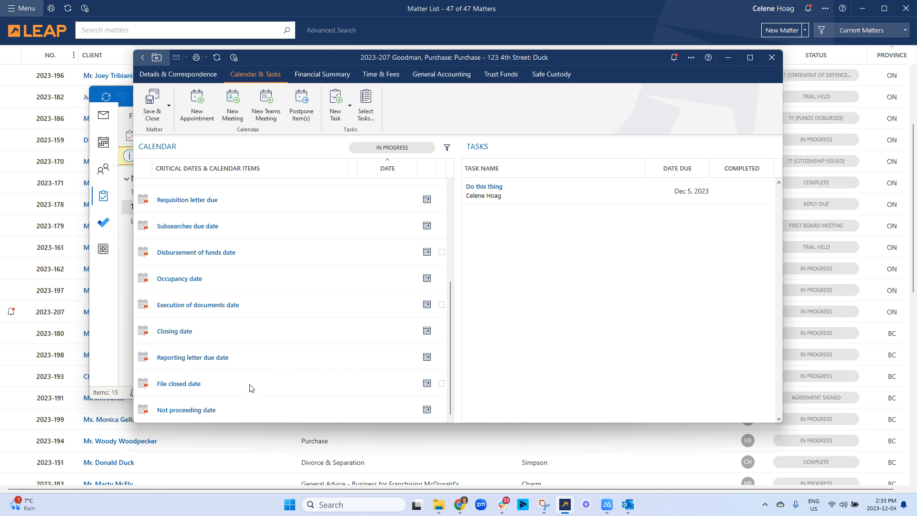
scroll(386, 351, "up", 5)
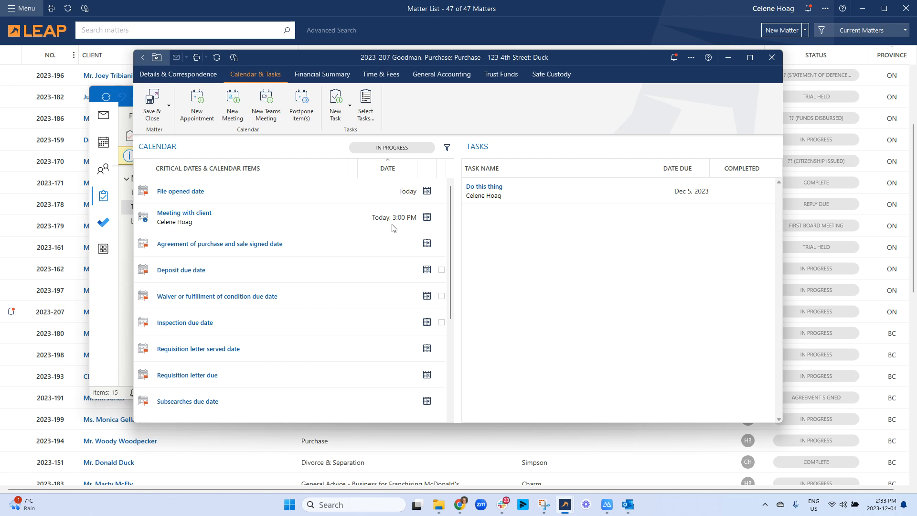
left_click(427, 243)
left_click(340, 264)
left_click(361, 303)
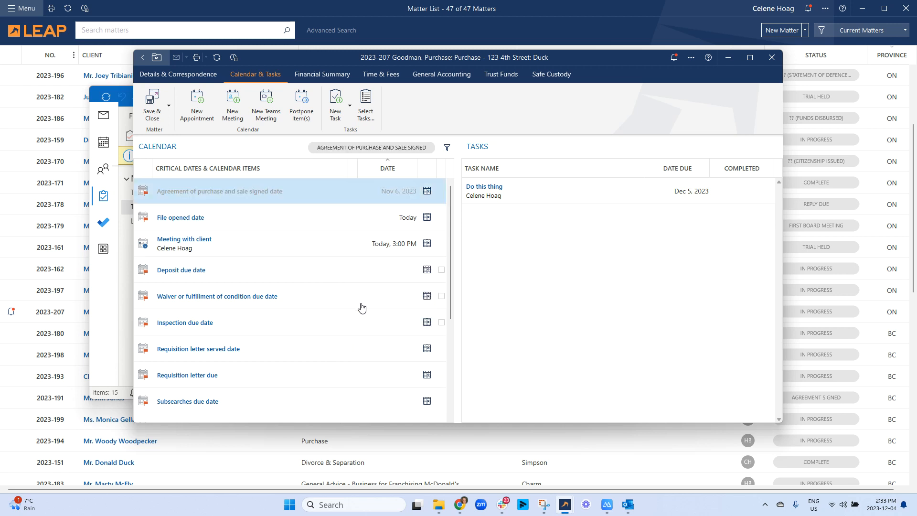
Set the deposit due date and the waiver or fulfillment of condition due date to December 4, 2023, and mark both completed.
left_click(427, 270)
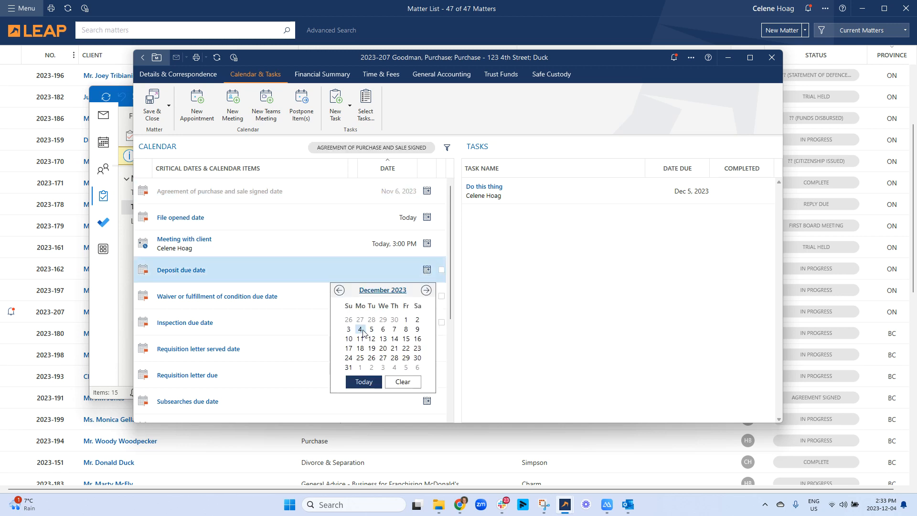
left_click(360, 329)
left_click(442, 218)
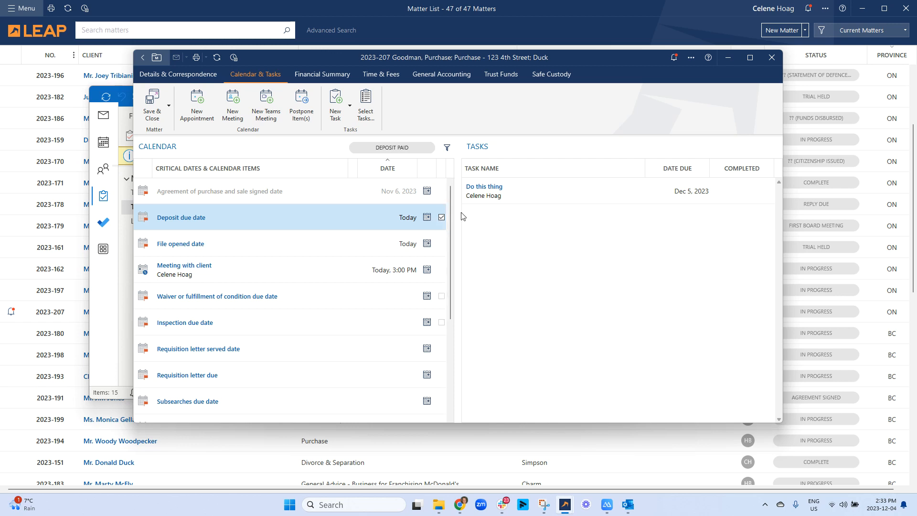
left_click(326, 309)
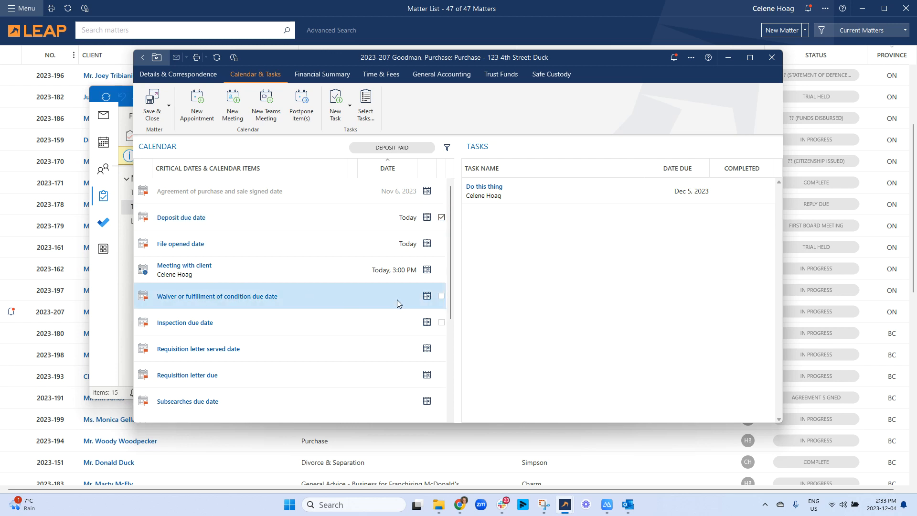
left_click(427, 296)
left_click(360, 364)
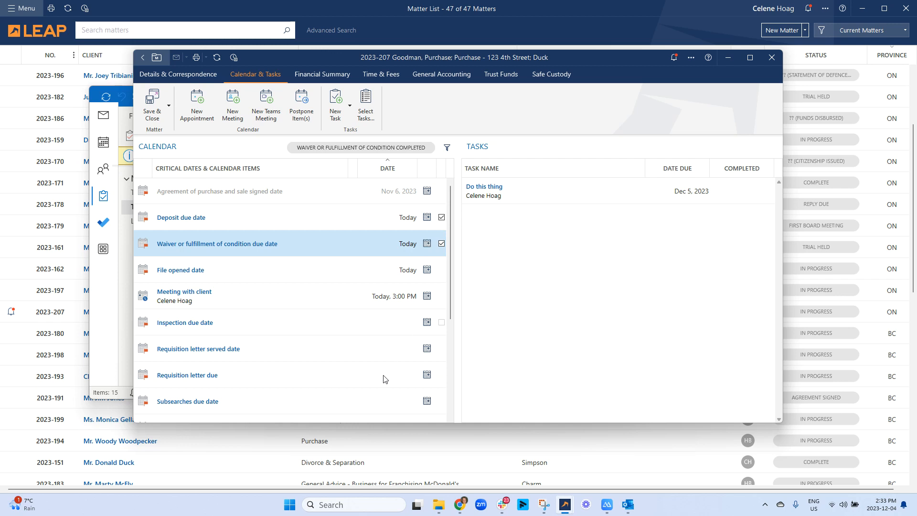
Set the matter's occupancy date to Dec 25, 2023.
scroll(399, 409, "down", 3)
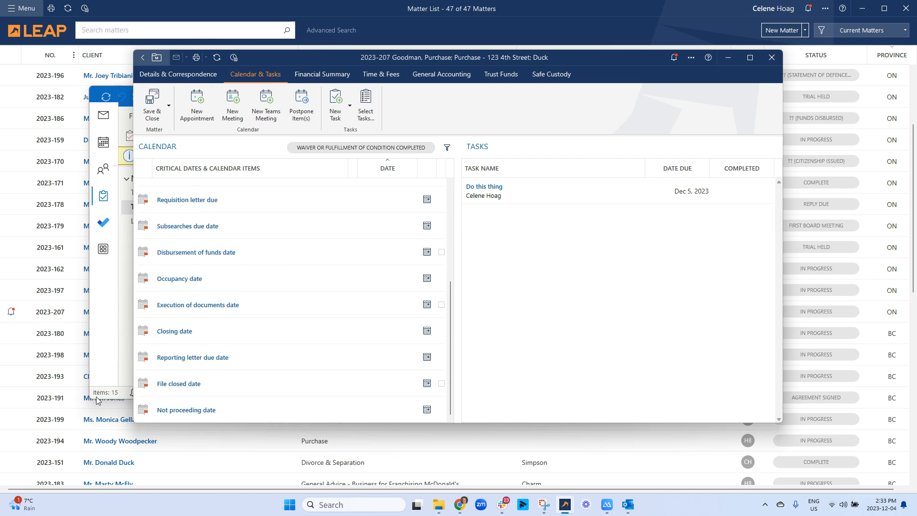
left_click(239, 418)
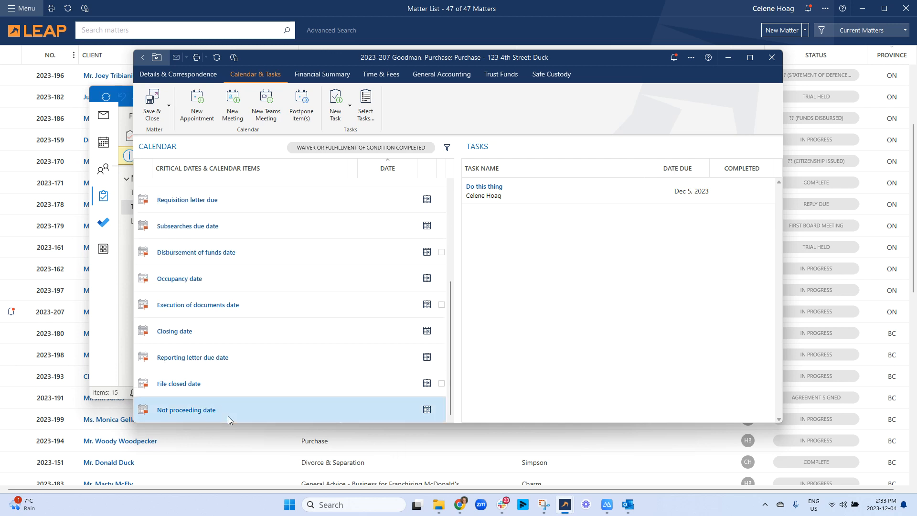
left_click(207, 232)
left_click(191, 279)
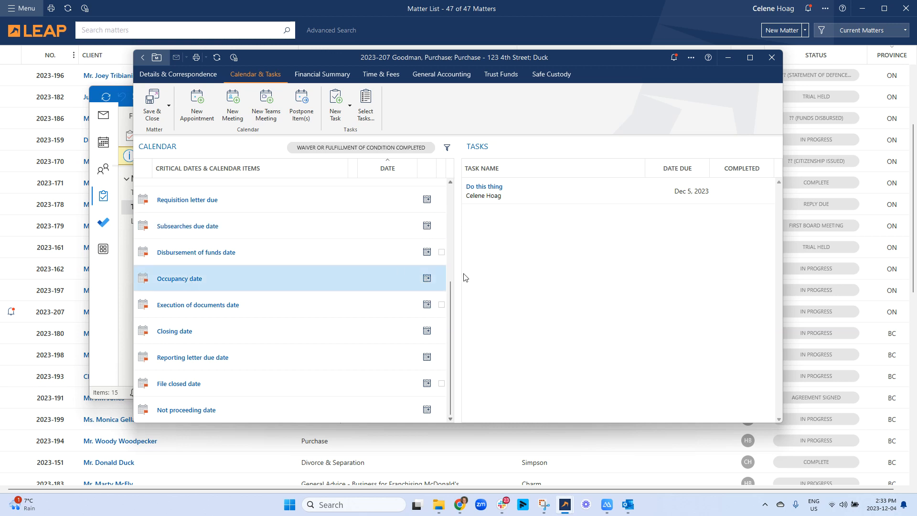
left_click(427, 280)
left_click(360, 367)
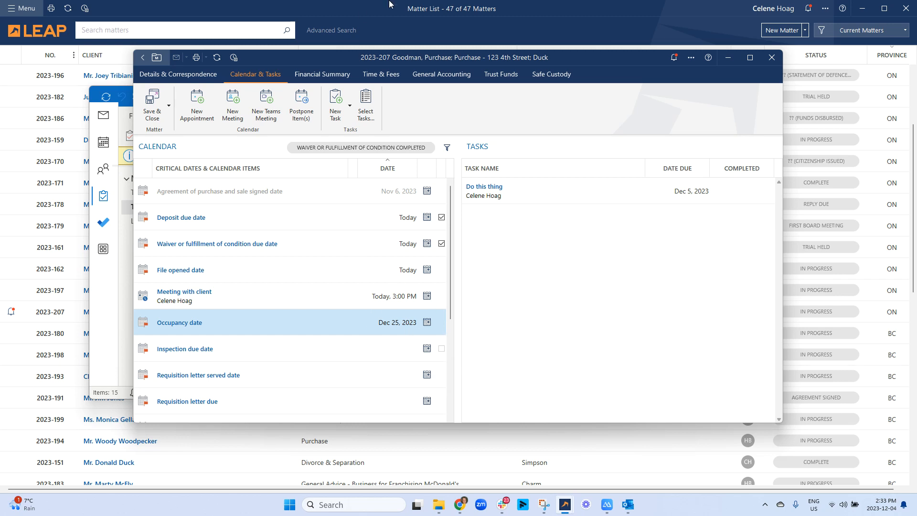
Review the matter statuses in the LEAP matter list, then return to matter 2023-207.
left_click(427, 13)
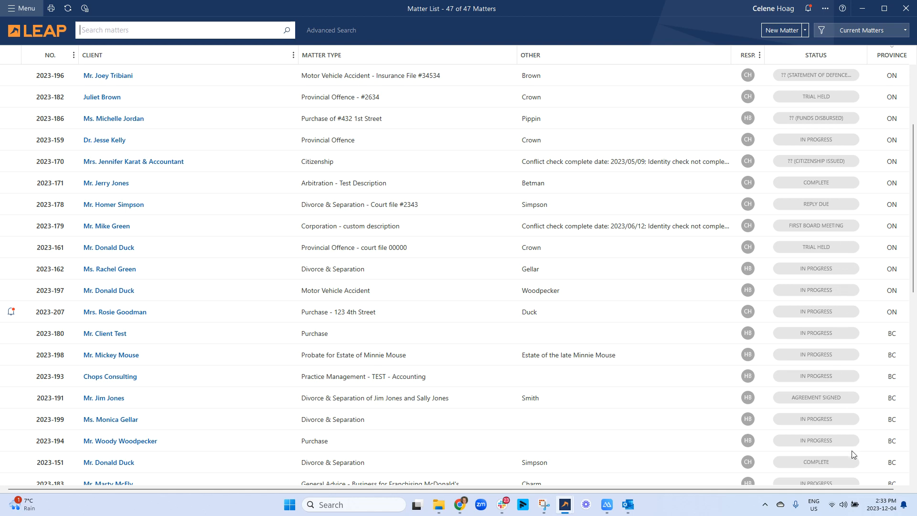
scroll(853, 453, "down", 8)
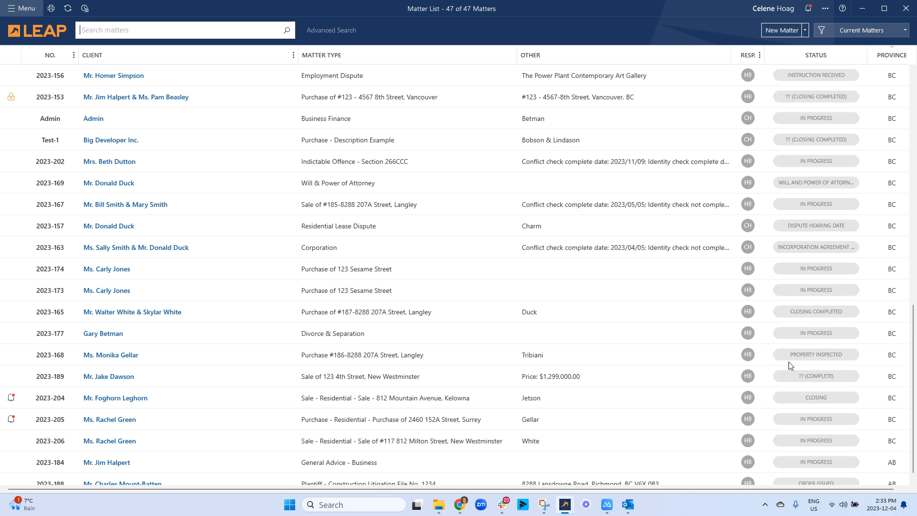
mouse_move(565, 505)
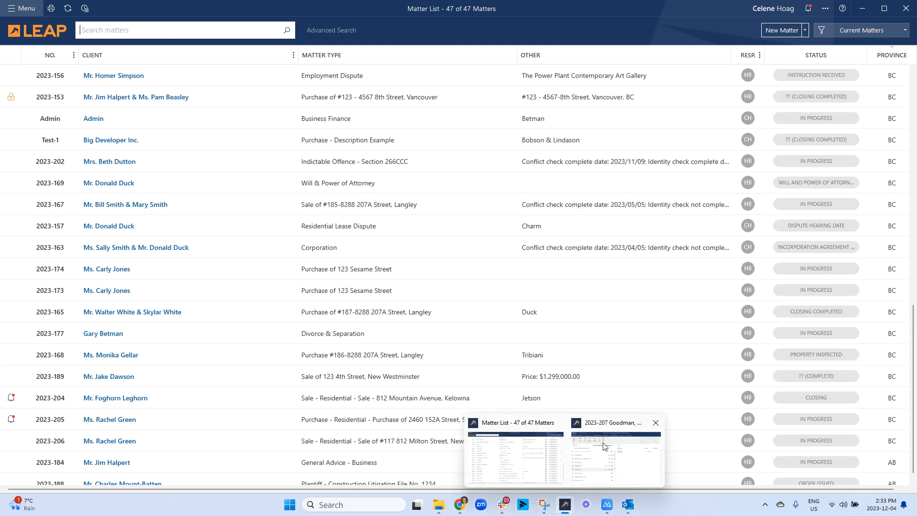
left_click(603, 446)
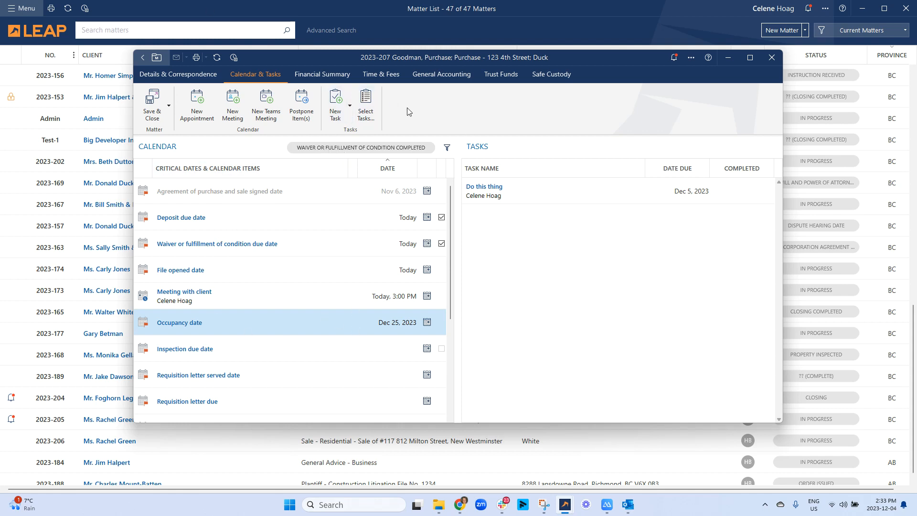
Save the critical date changes, then start a Safe Custody document with the packet location "Filing cabinet drawer 3".
left_click(551, 74)
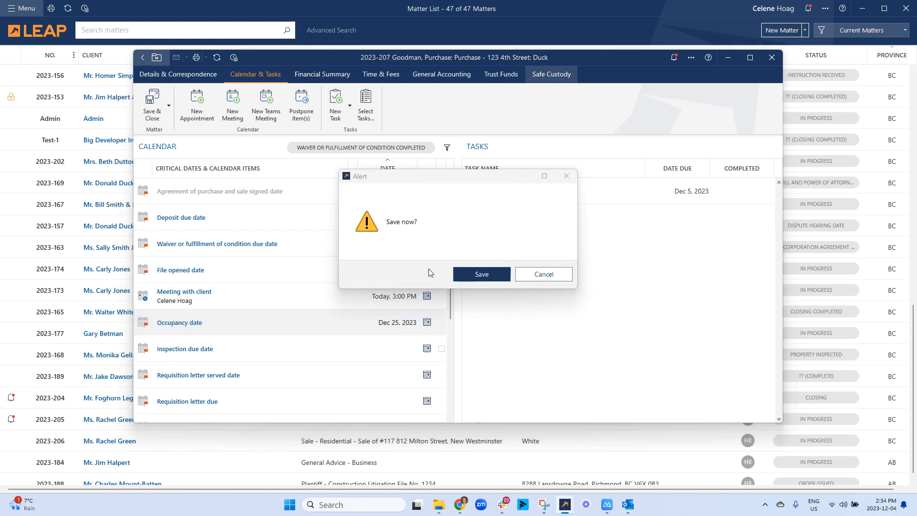
left_click(468, 276)
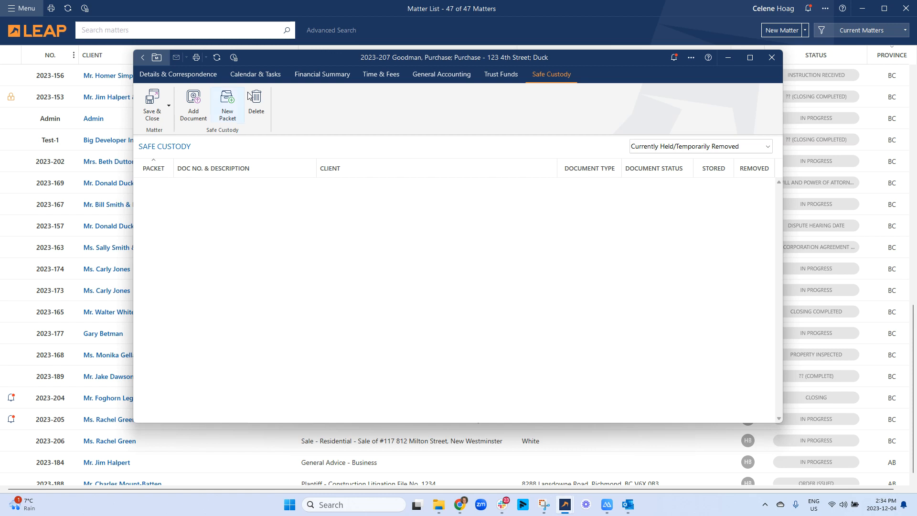
left_click(205, 109)
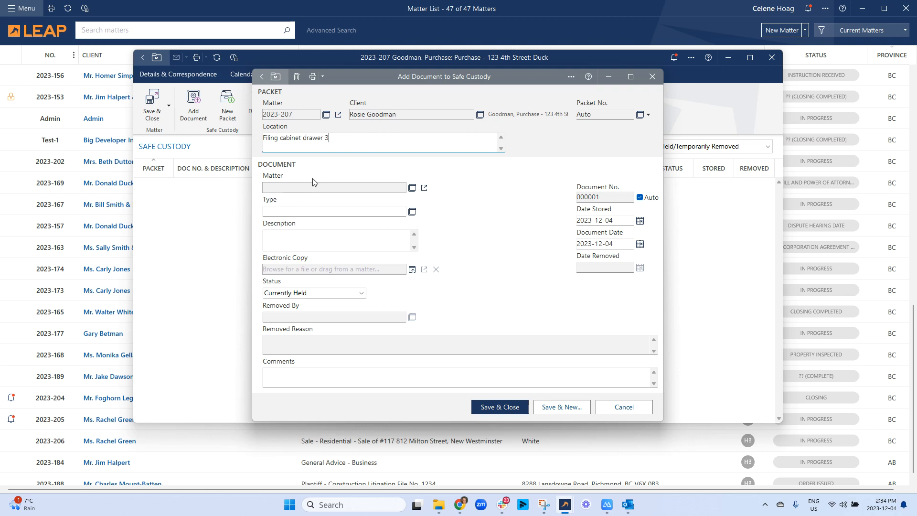
Set the Safe Custody document's type to Certificate of Title and check its status options, keeping Currently Held.
left_click(412, 211)
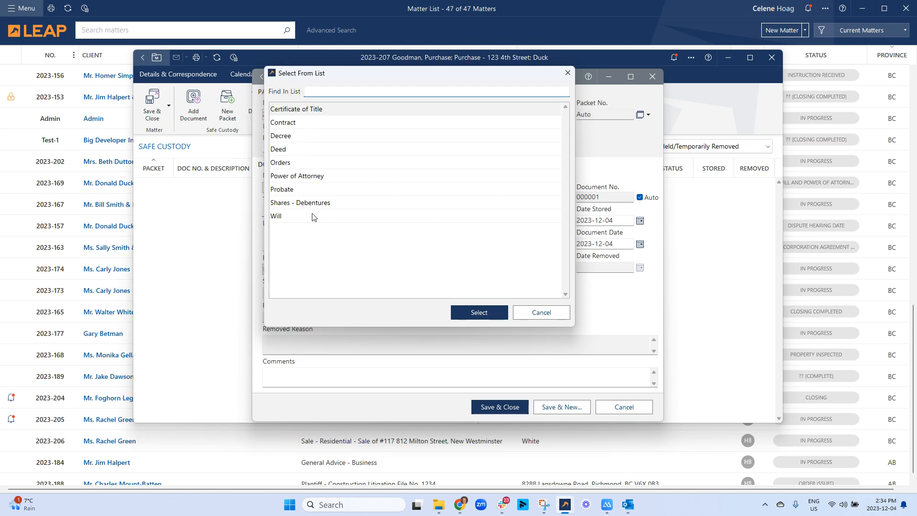
left_click(351, 113)
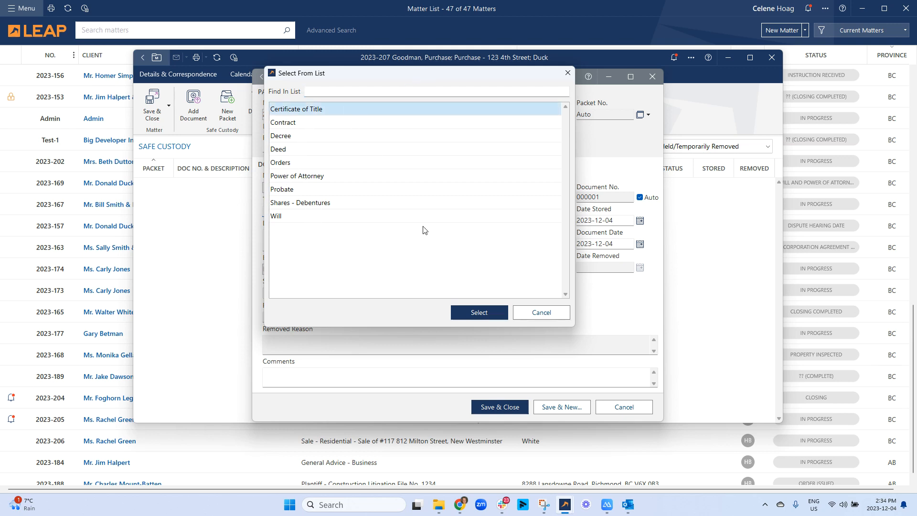
left_click(469, 312)
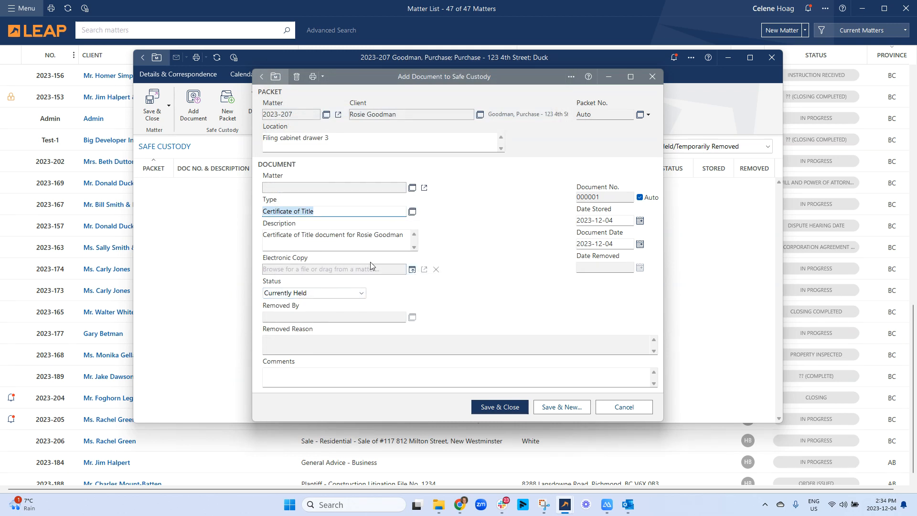
left_click(330, 293)
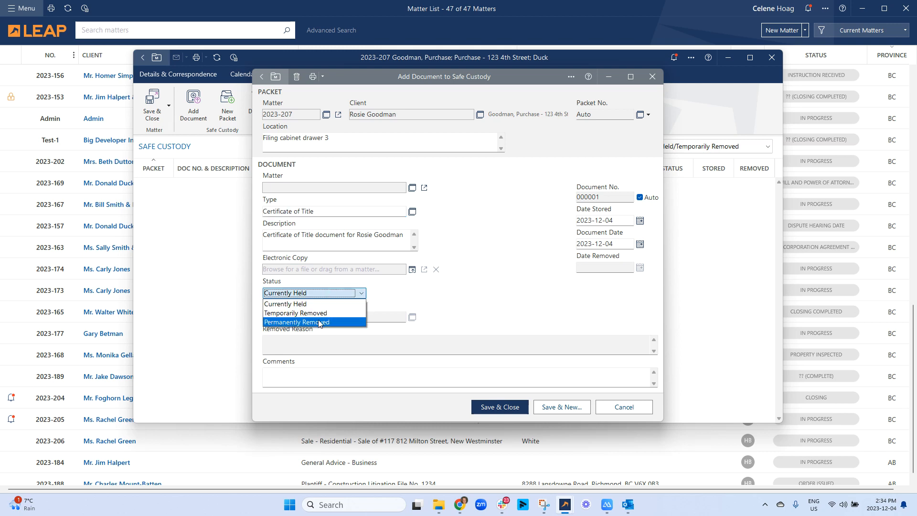
left_click(307, 344)
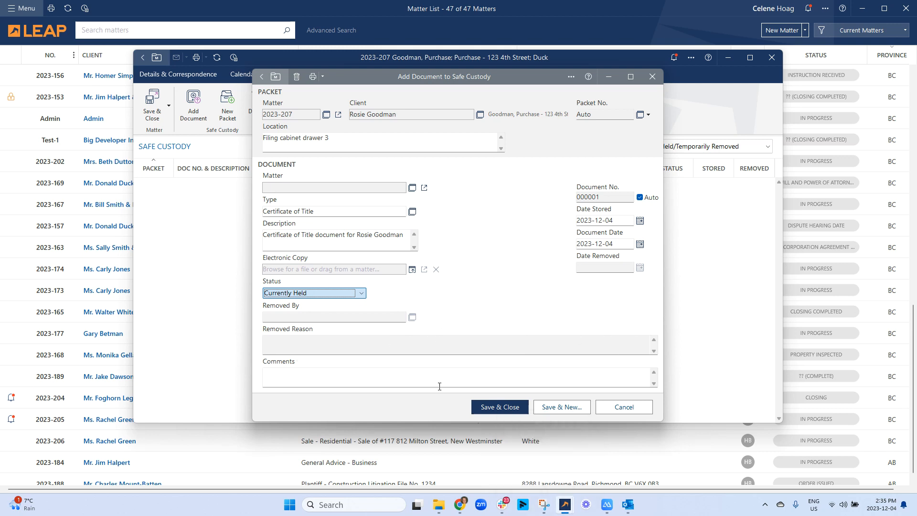
Save the Certificate of Title document to Safe Custody and show the matter's custody documents for all statuses.
left_click(499, 406)
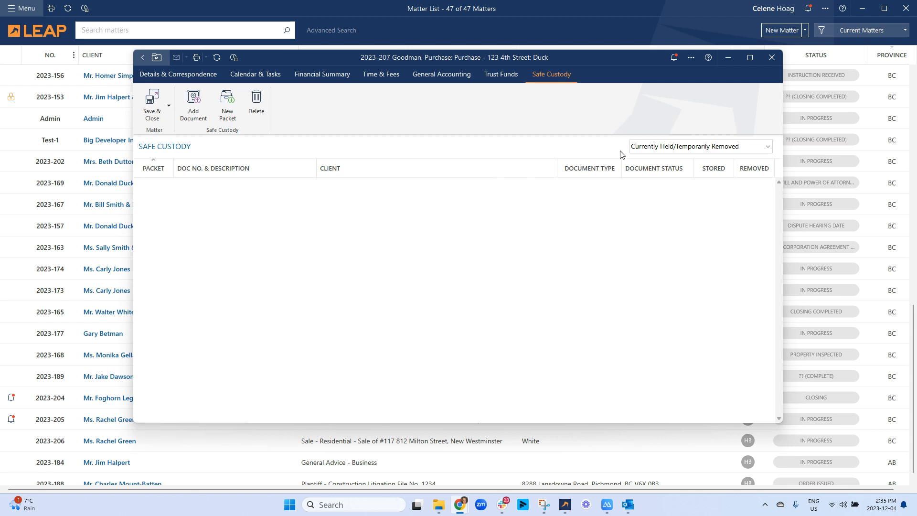
left_click(658, 147)
left_click(661, 158)
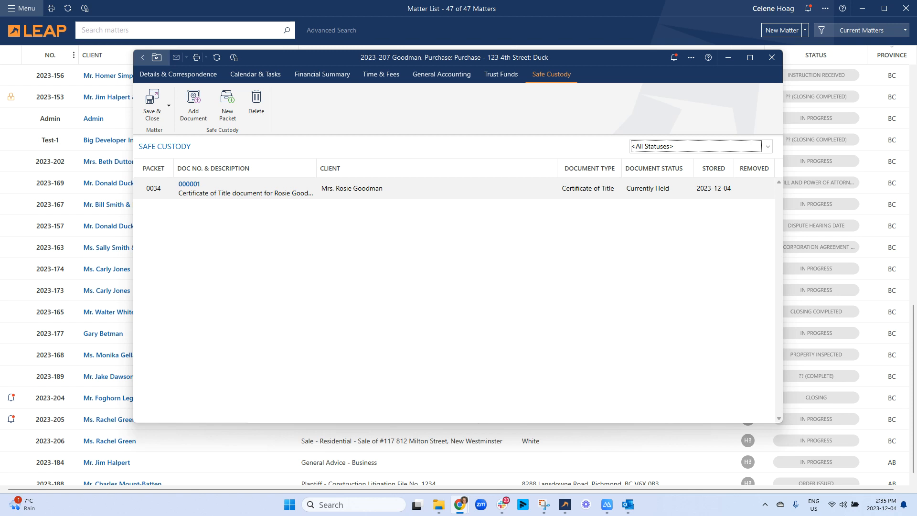
View the change history of the purchaser's blank Word letter in the matter correspondence and check the options for its original version.
left_click(169, 76)
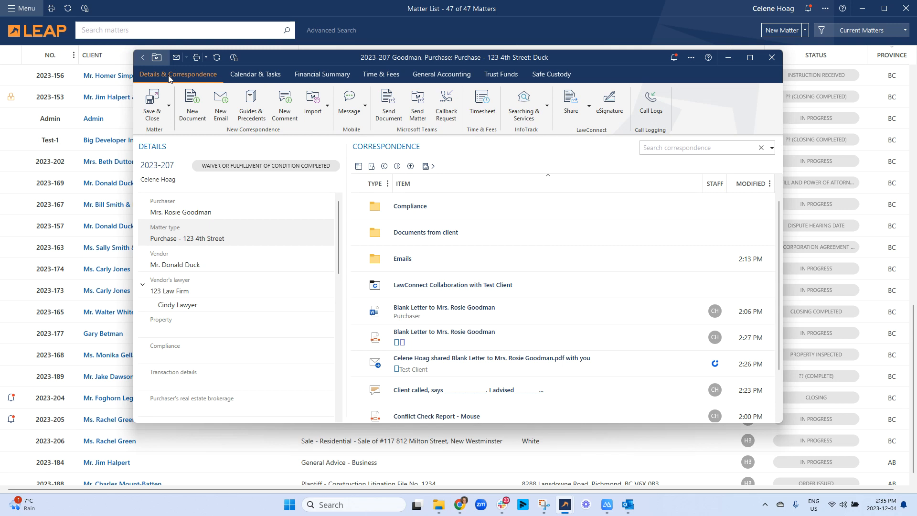
right_click(436, 310)
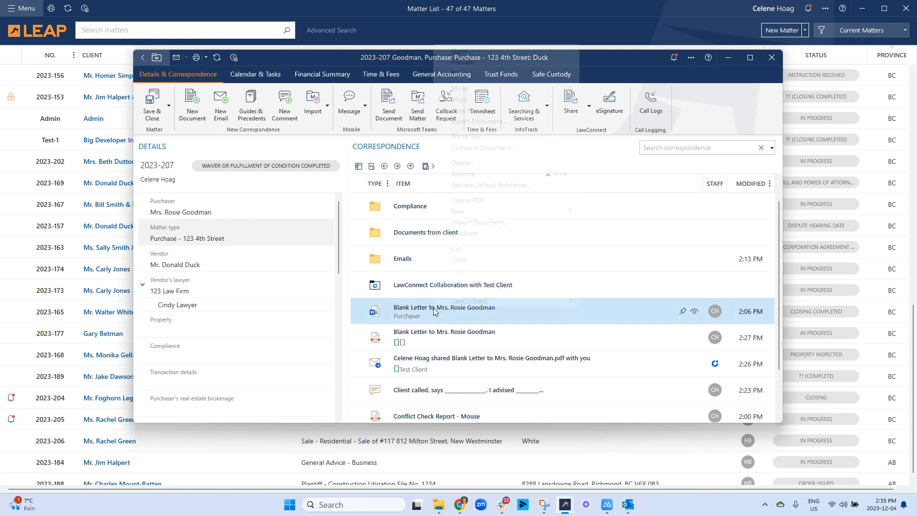
left_click(478, 287)
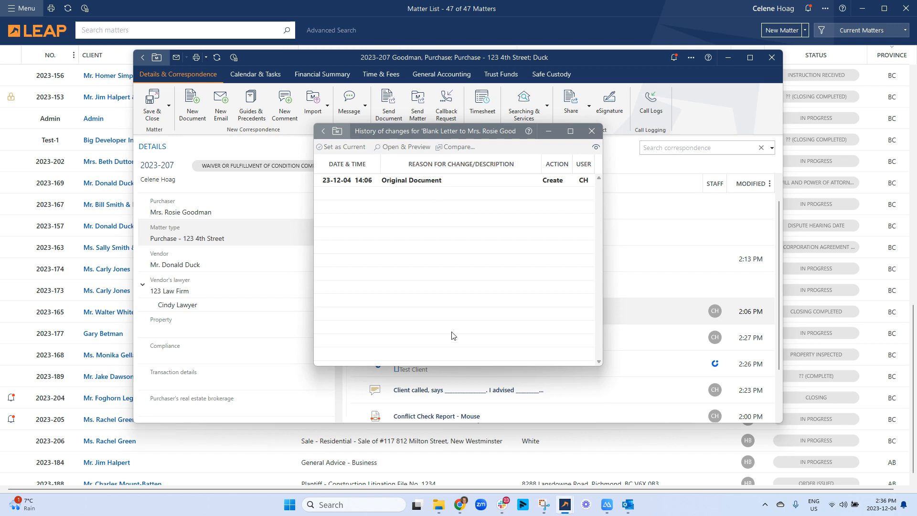
right_click(431, 183)
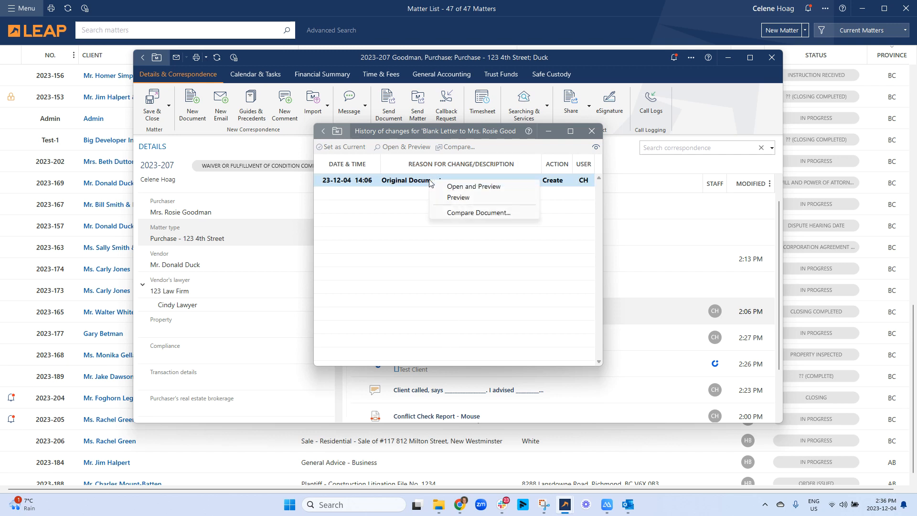